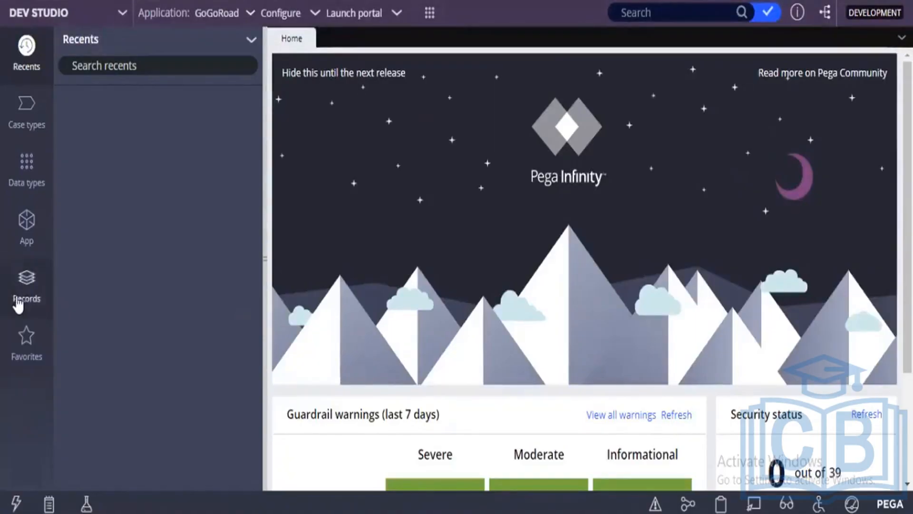
Step: Open the list of Section rule instances from the User Interface category of the records
click(18, 306)
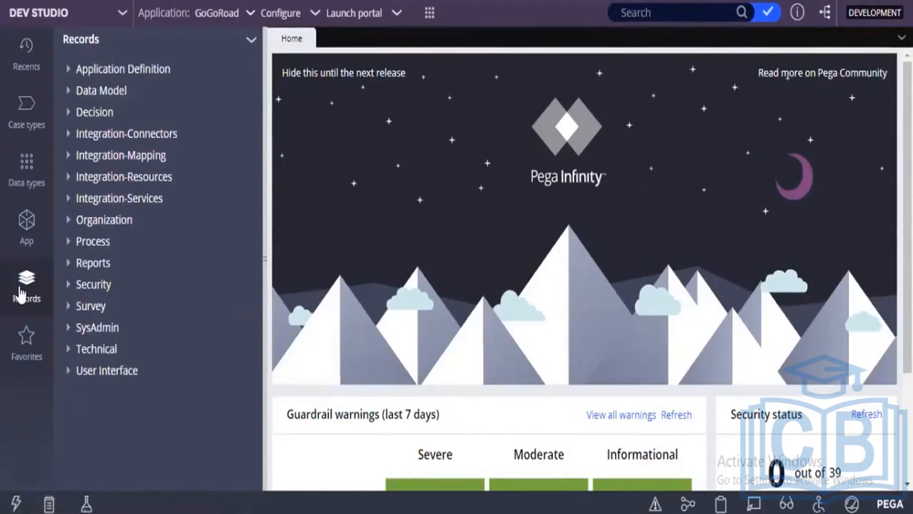
click(66, 379)
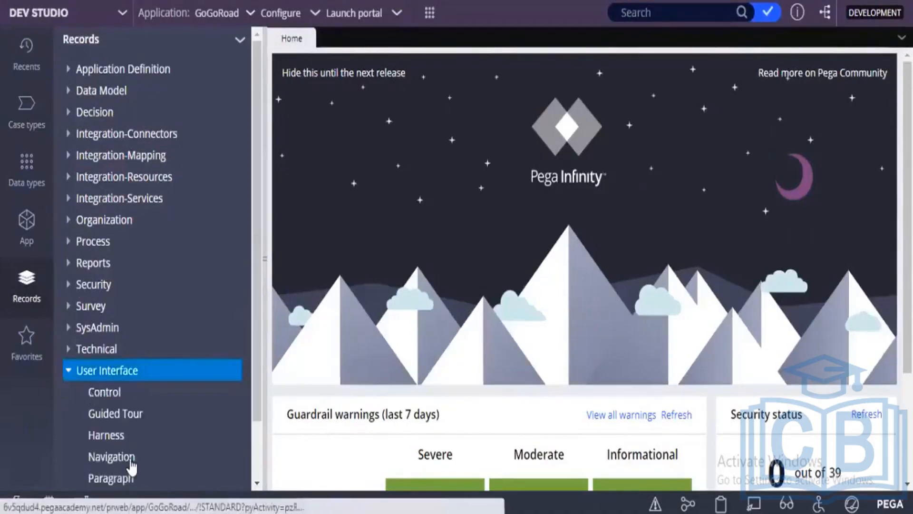
scroll(131, 467, down, 2)
click(107, 456)
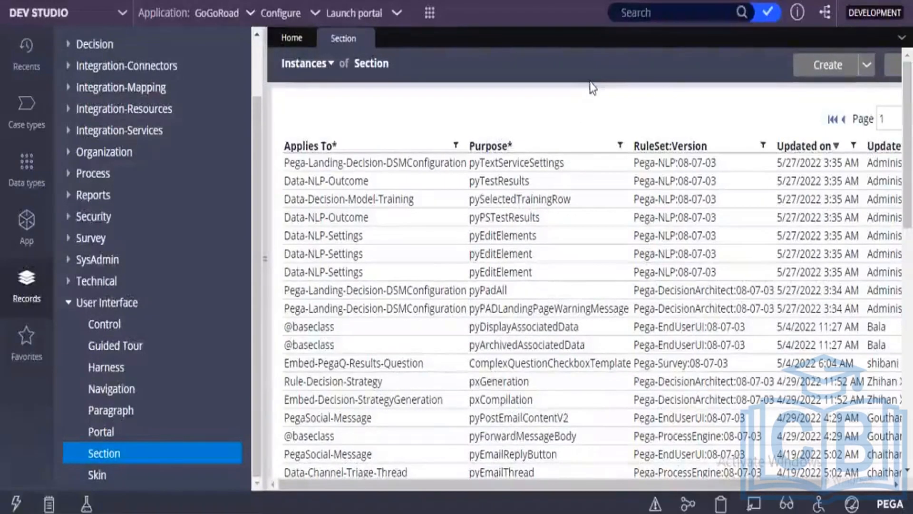
Step: Open the ActionExternal and pyForwardMessageBody sections to examine their HTML settings, and close both
scroll(496, 316, down, 10)
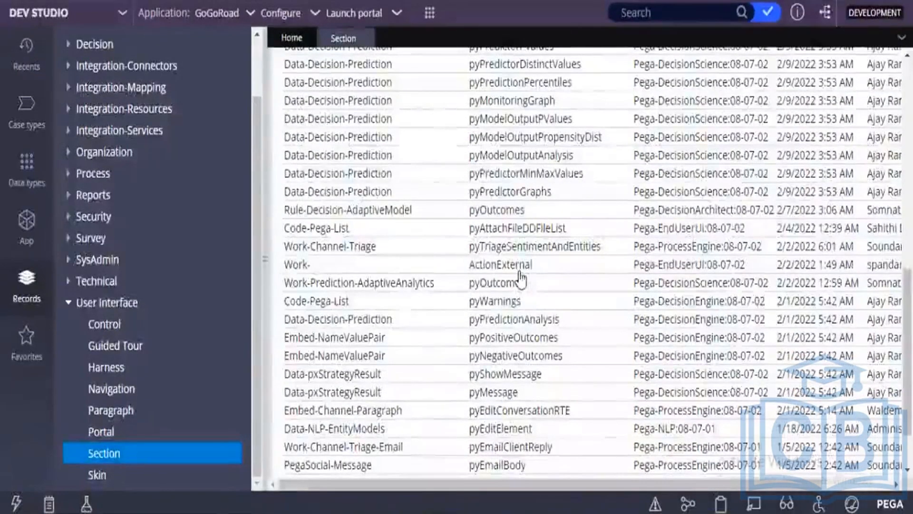
click(519, 272)
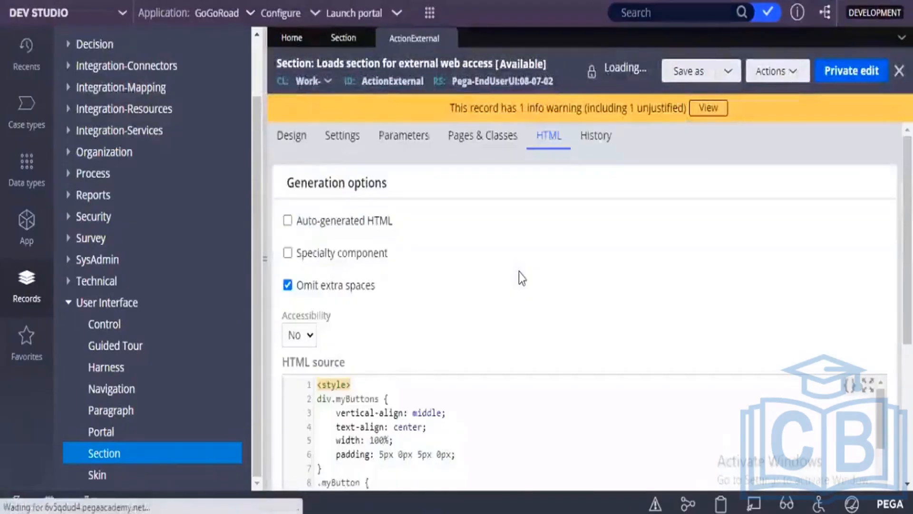
click(338, 37)
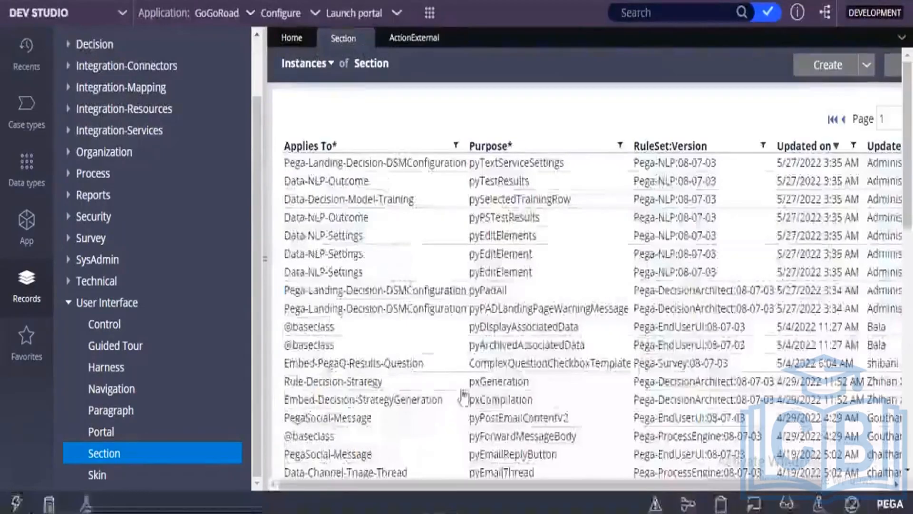
click(504, 438)
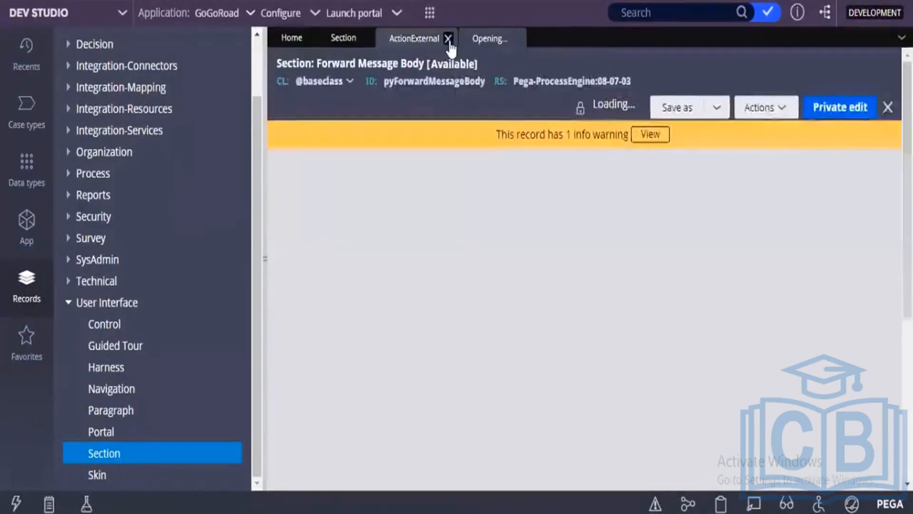
click(448, 39)
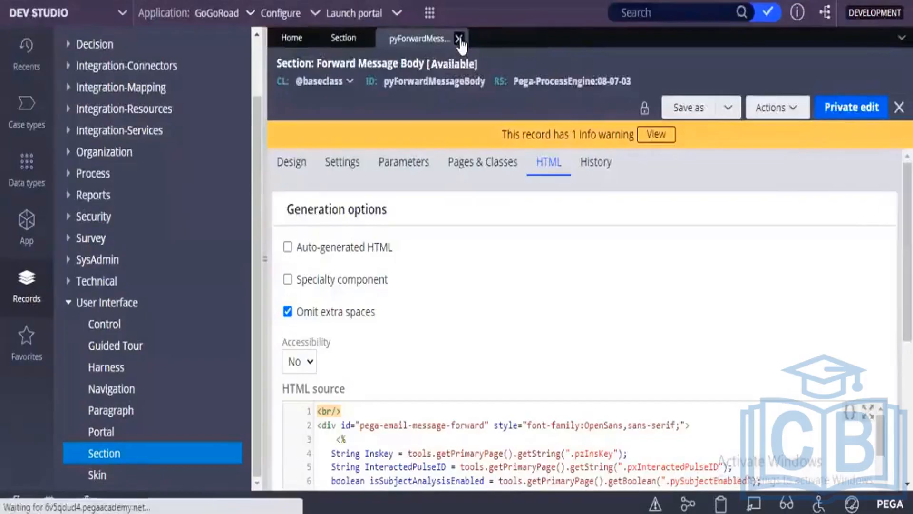
click(459, 38)
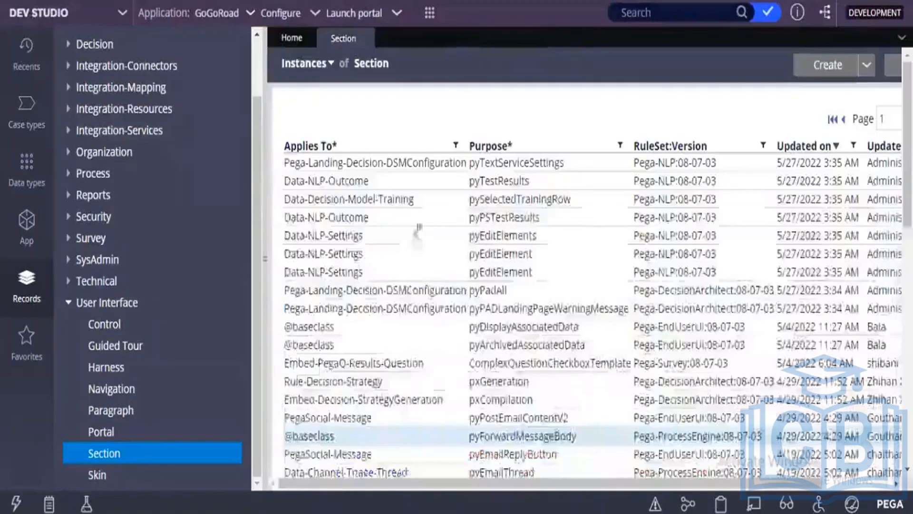
Step: Filter the sections' Applies To column by "gogo" and open the AssistanceRequest section SelectServiceProvider with a widened work area
click(456, 145)
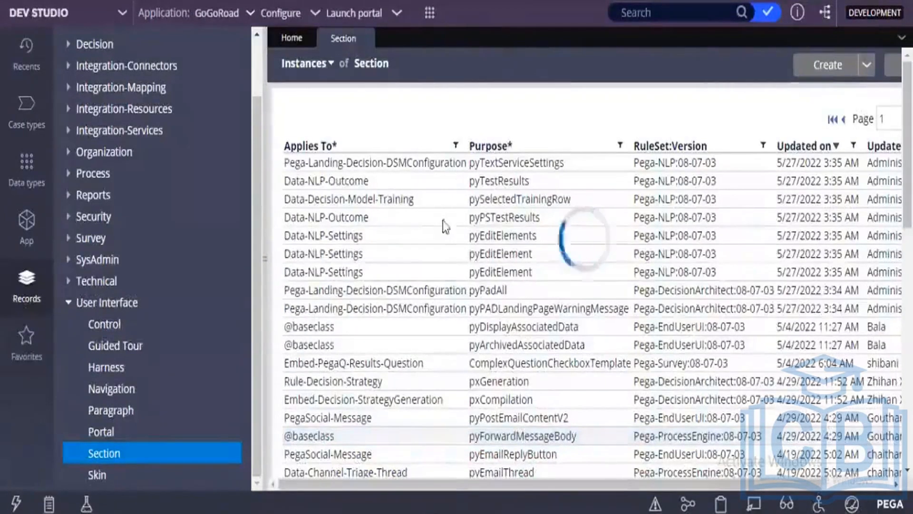
click(399, 222)
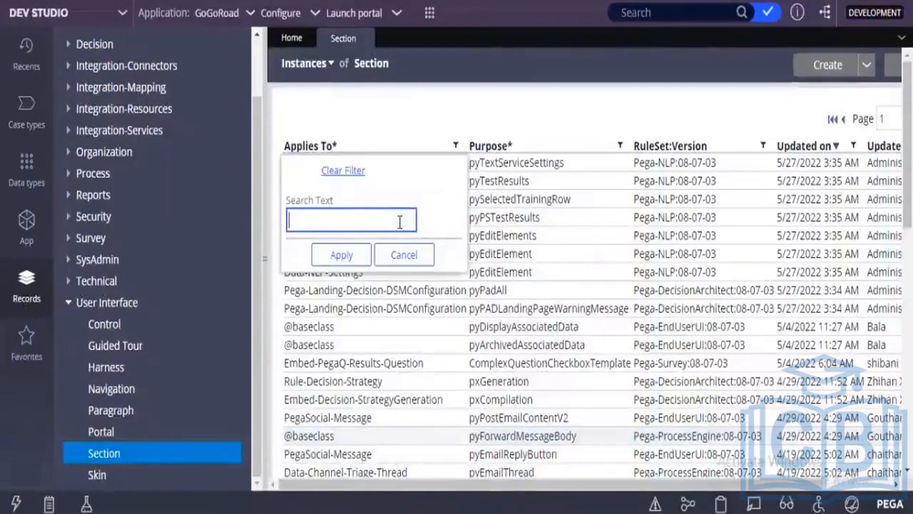
text(gogo)
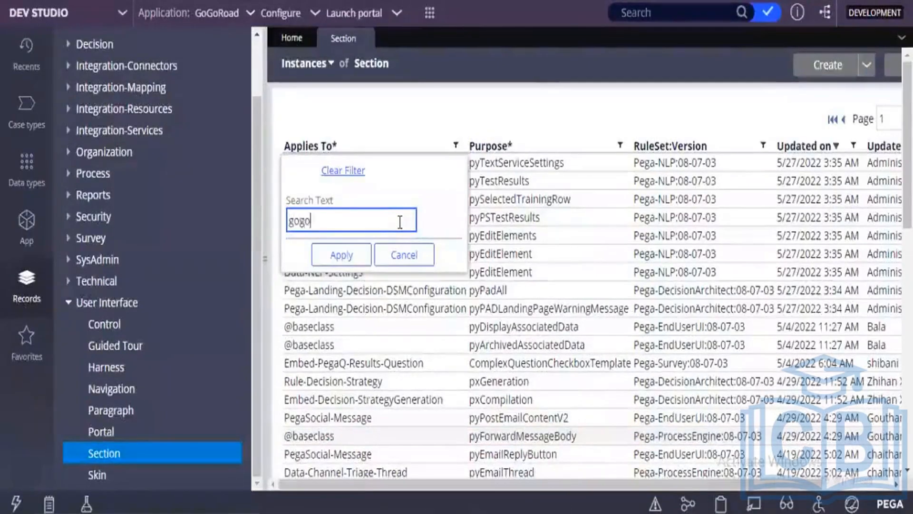
click(334, 259)
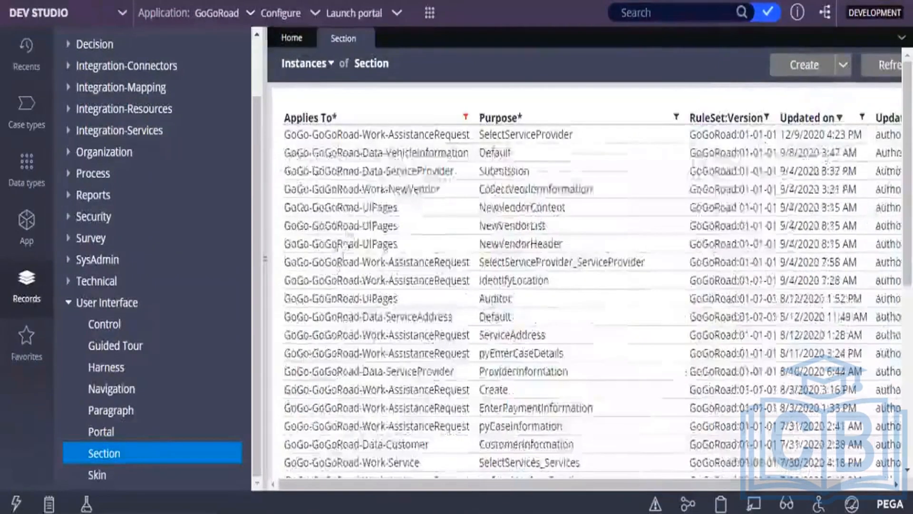
click(402, 134)
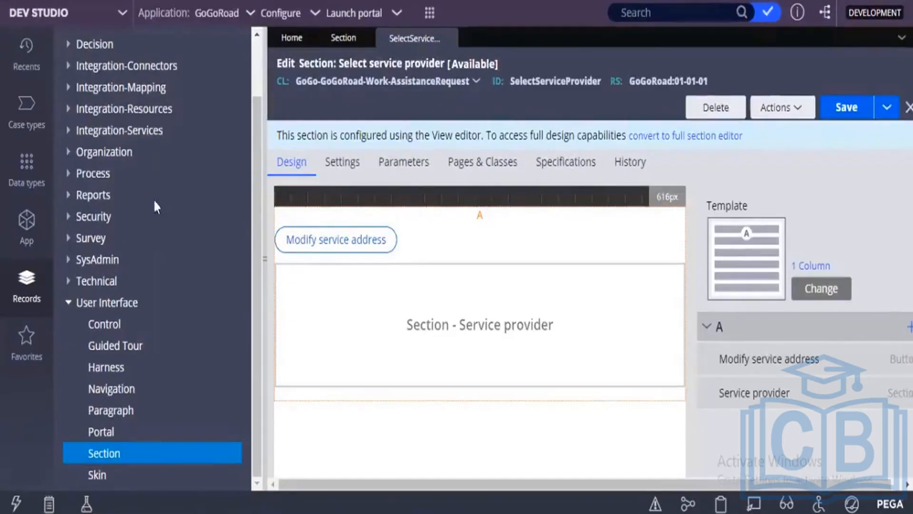
drag(264, 262, 103, 262)
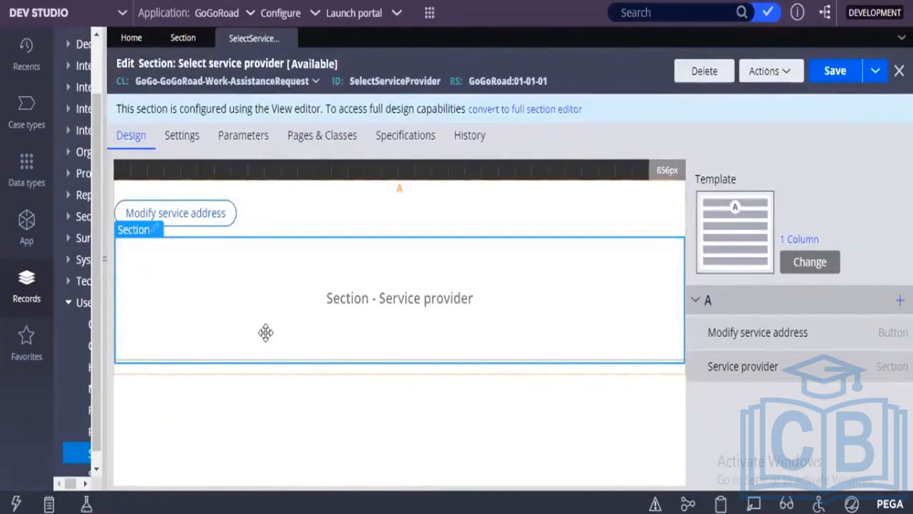
Step: Review the available studios and the data capture controls offered for region A of the section
click(76, 14)
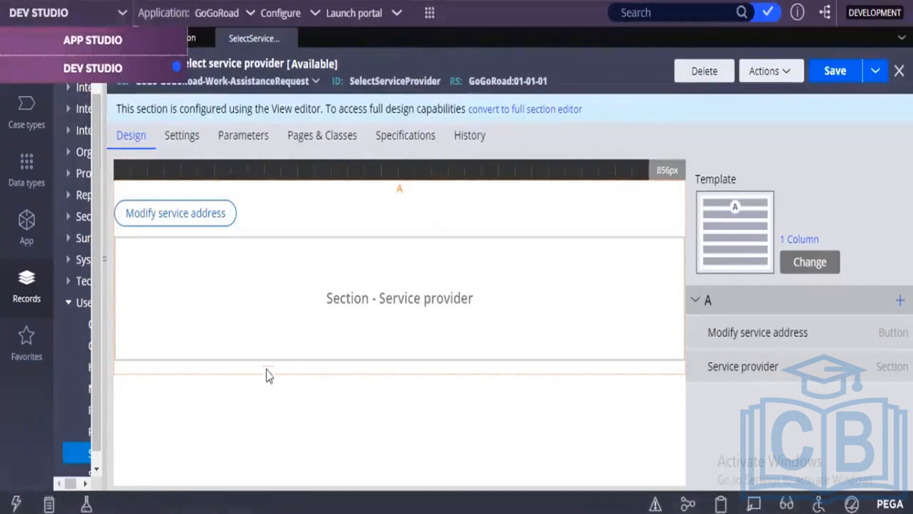
click(346, 446)
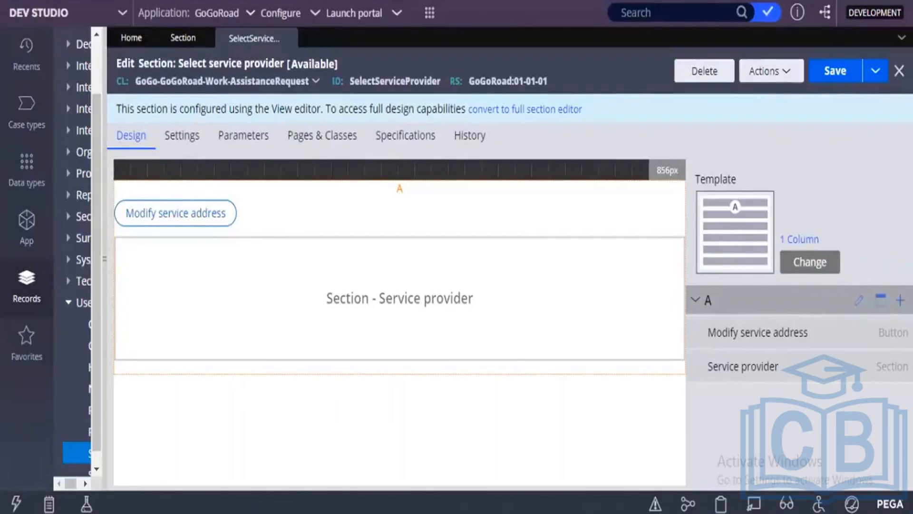
click(859, 300)
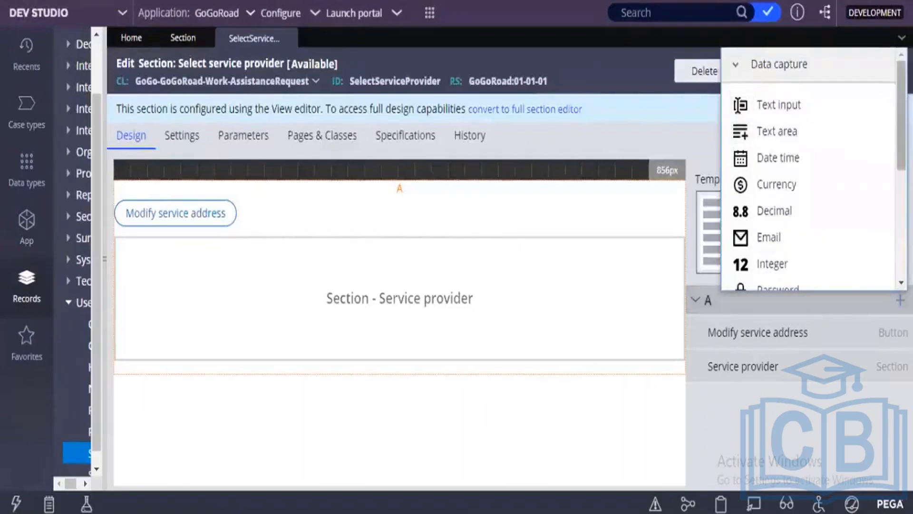
drag(901, 125, 901, 231)
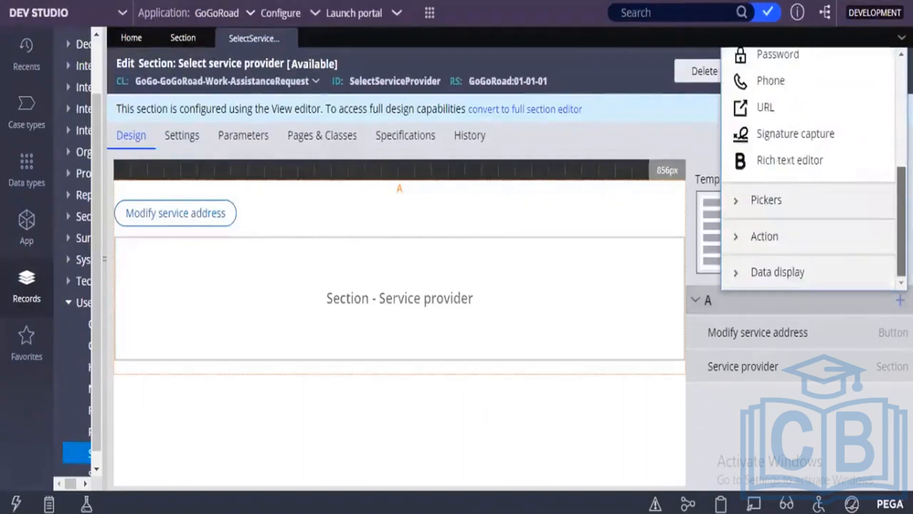
scroll(888, 106, up, 5)
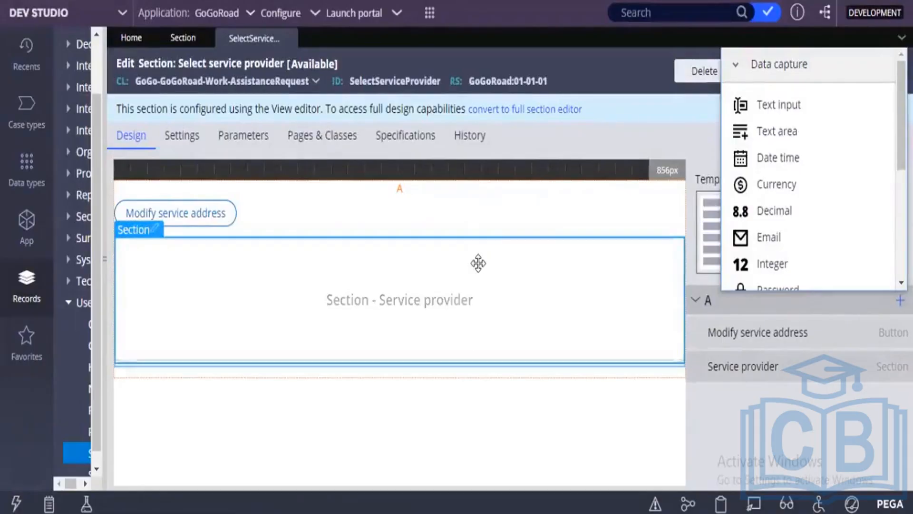
Step: Open the embedded Service provider section in its own tab and return to the Select service provider section
click(516, 109)
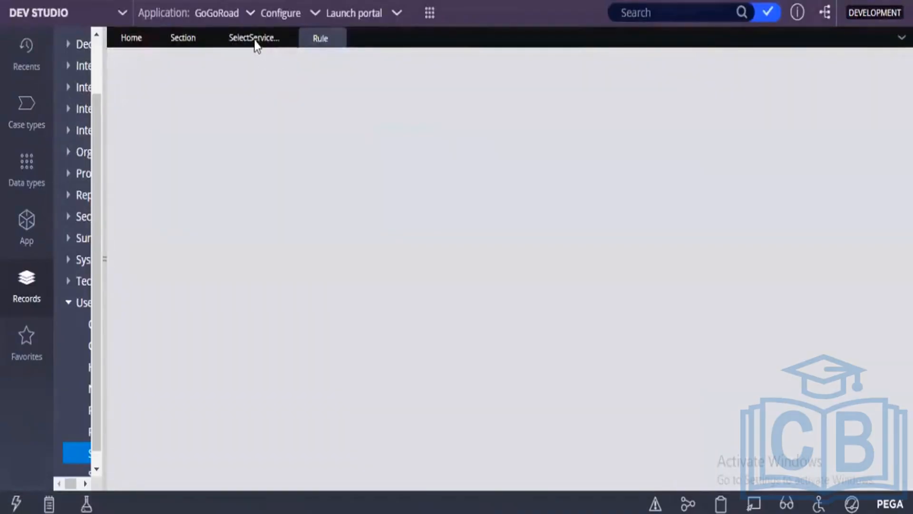
click(254, 39)
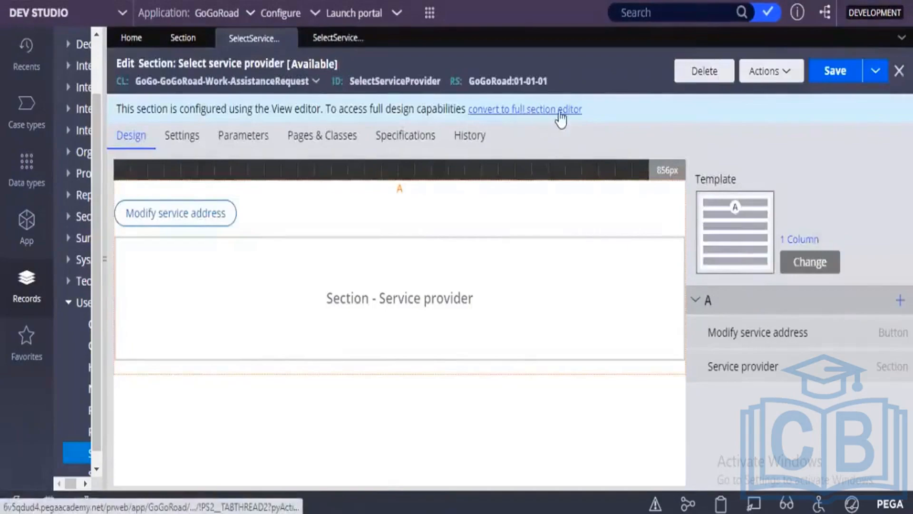
click(547, 112)
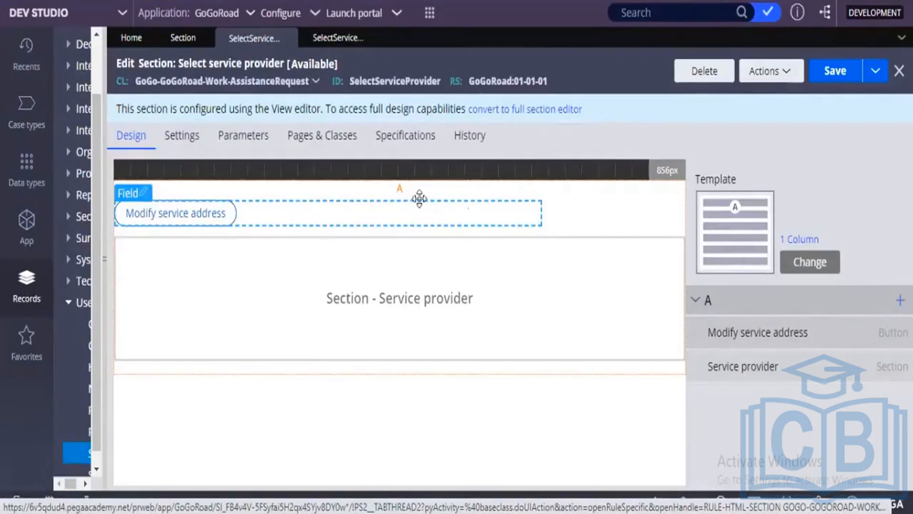
double_click(420, 82)
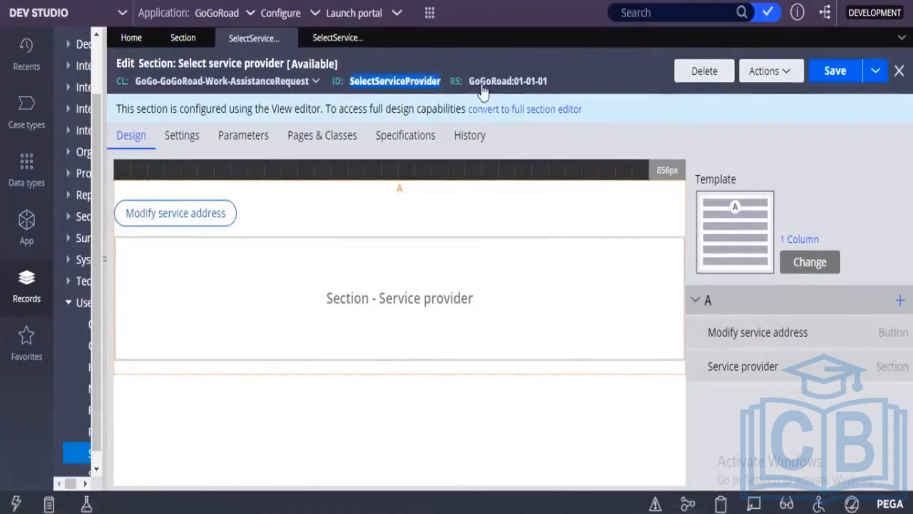
Step: Convert the templated Select service provider section to the full section editor, reading the conversion notice before confirming
click(522, 113)
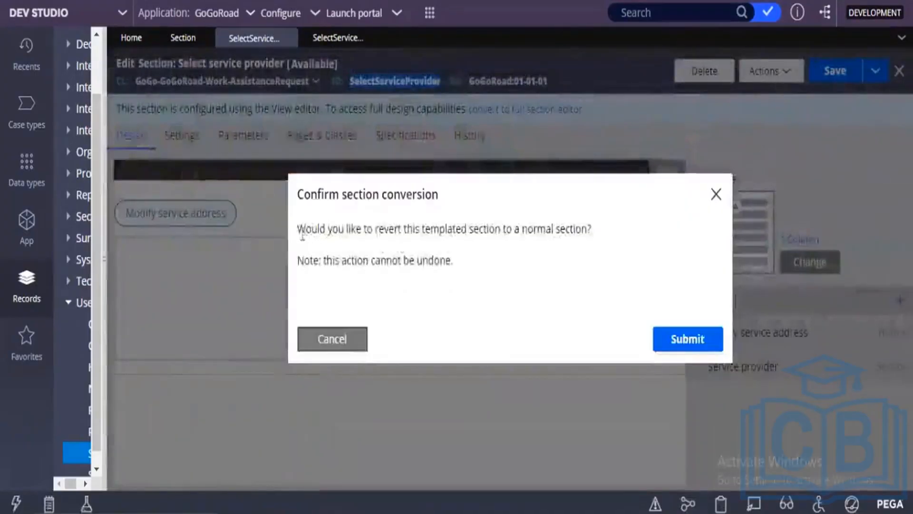
drag(332, 260, 351, 261)
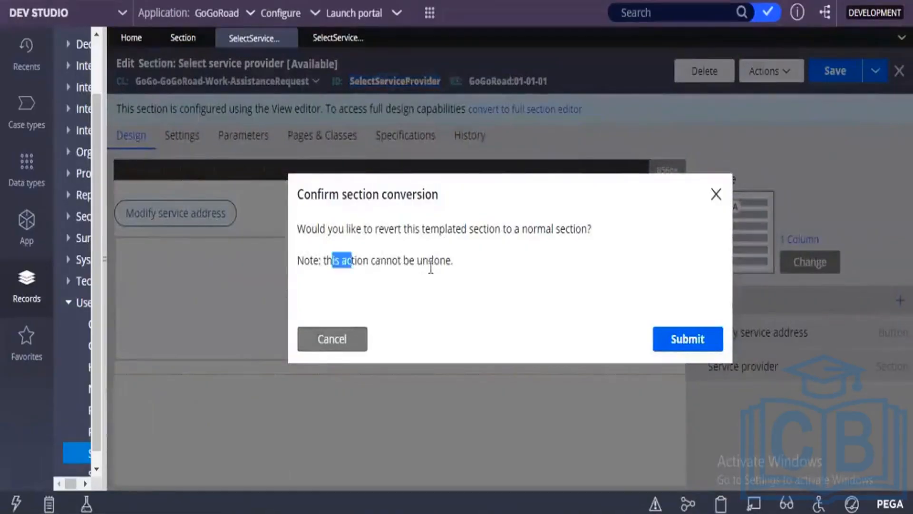
drag(431, 268, 453, 263)
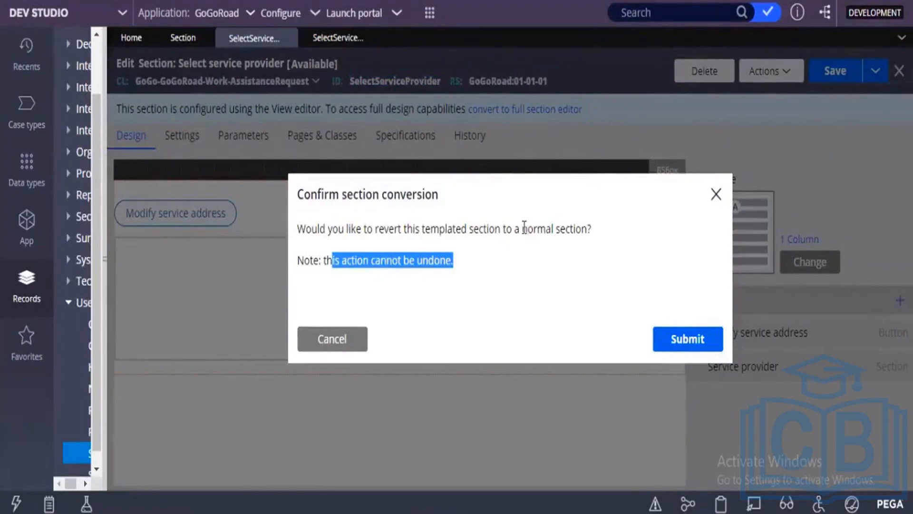
drag(522, 229, 588, 226)
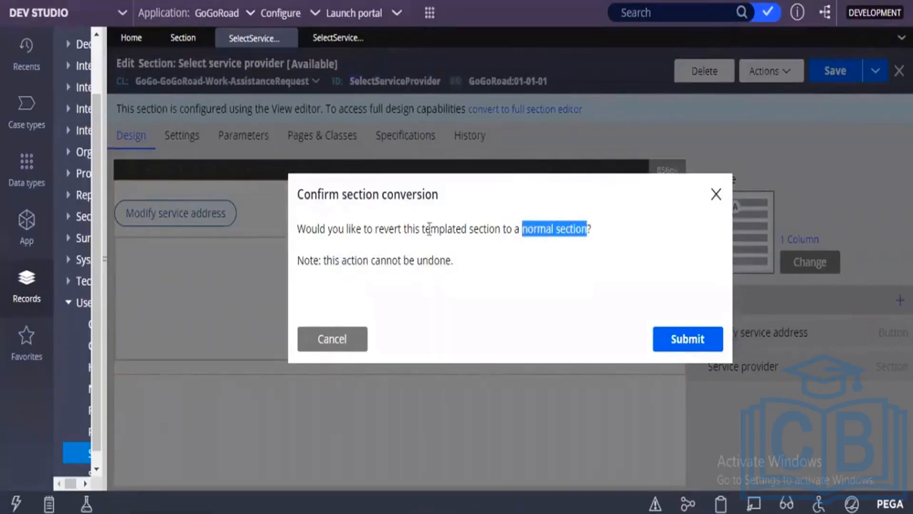
click(477, 223)
drag(422, 228, 499, 224)
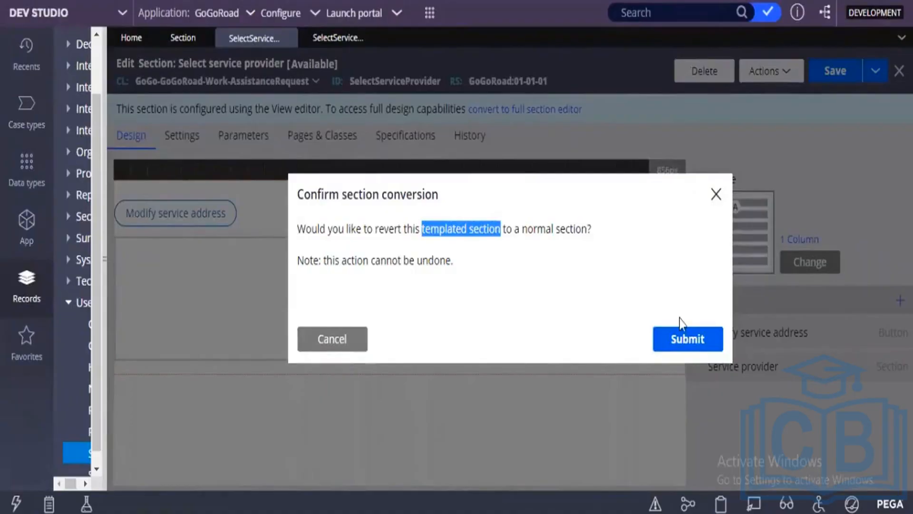
click(692, 341)
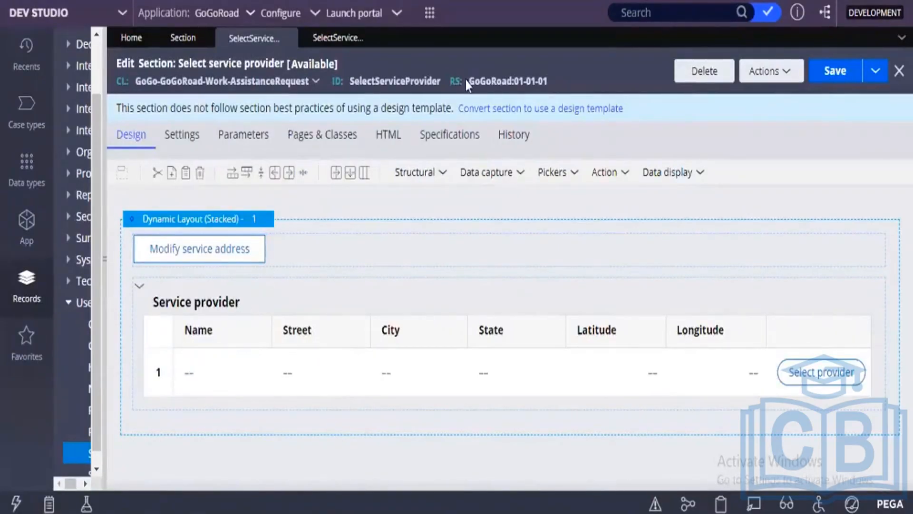
Step: Open the GoGoRoad ruleset from the section's ruleset reference, enable Use check-out in its security settings, and save it
click(502, 81)
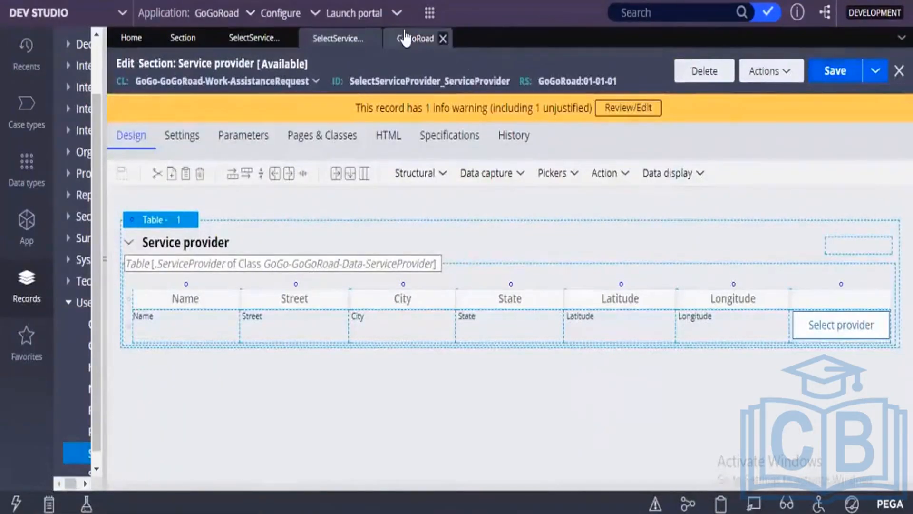
click(404, 38)
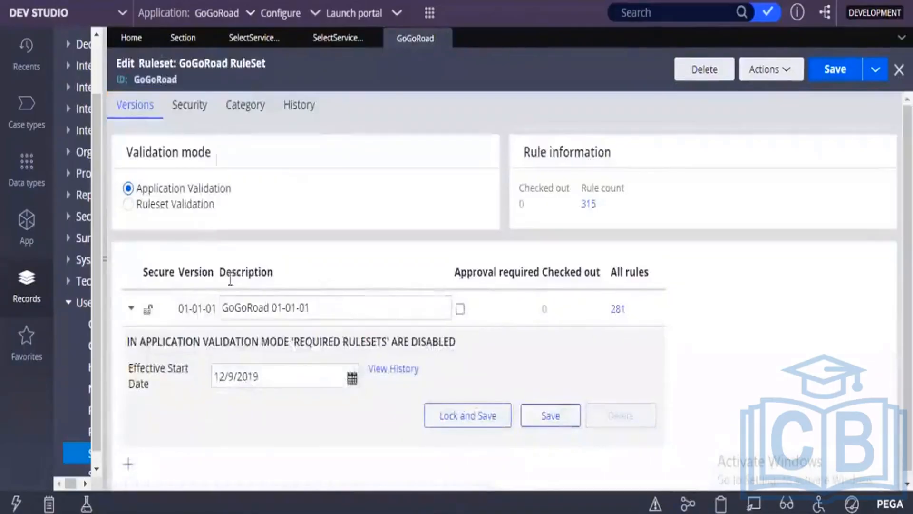
click(239, 105)
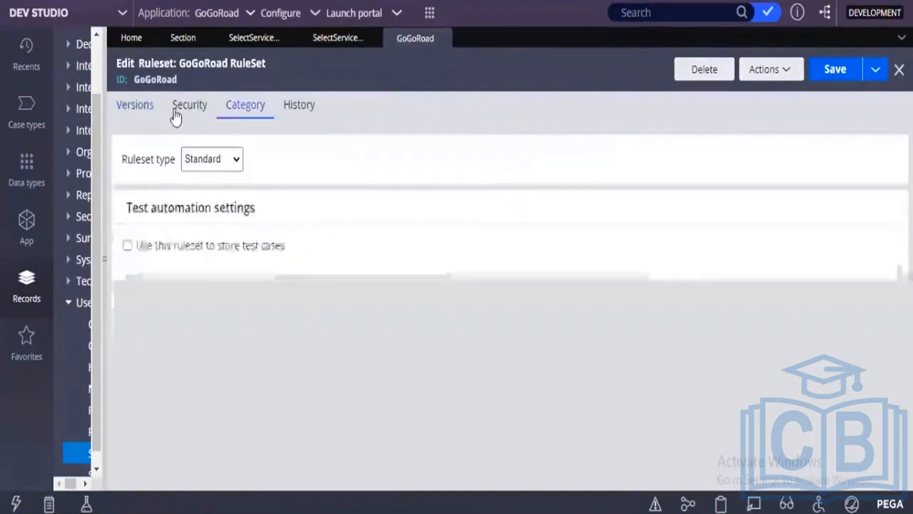
click(176, 114)
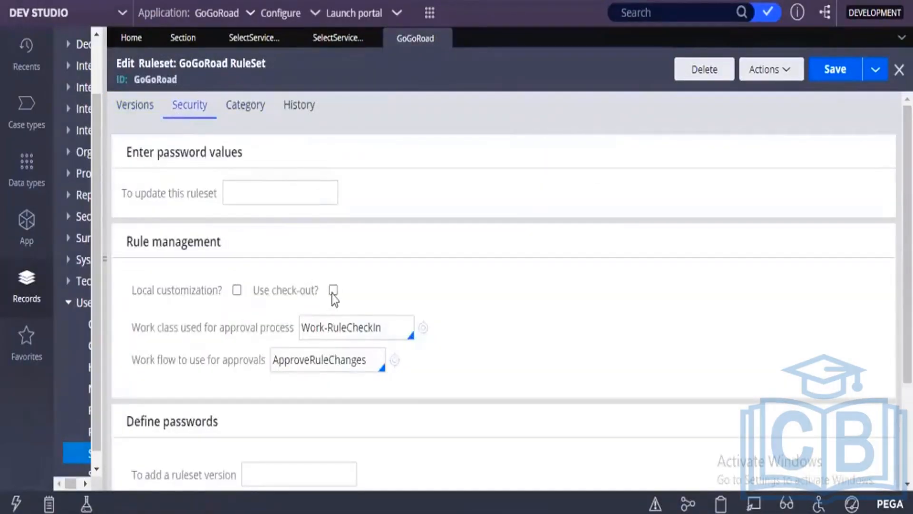
click(333, 290)
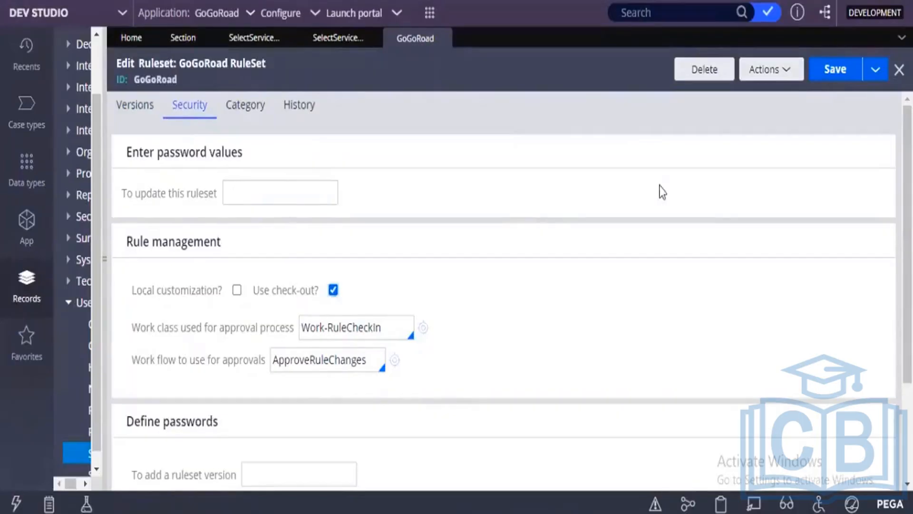
click(850, 69)
Step: Return to the Service provider section and refresh it to load the ruleset's check-out setting
click(317, 53)
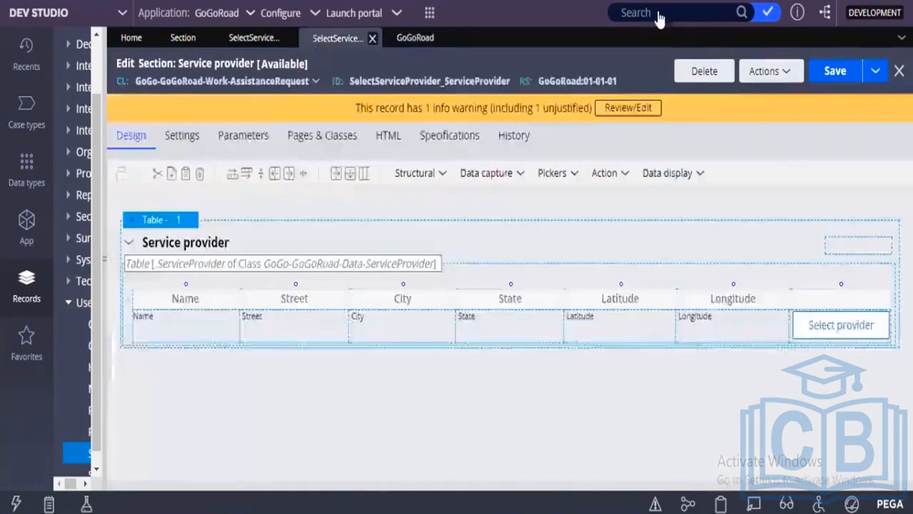
click(765, 74)
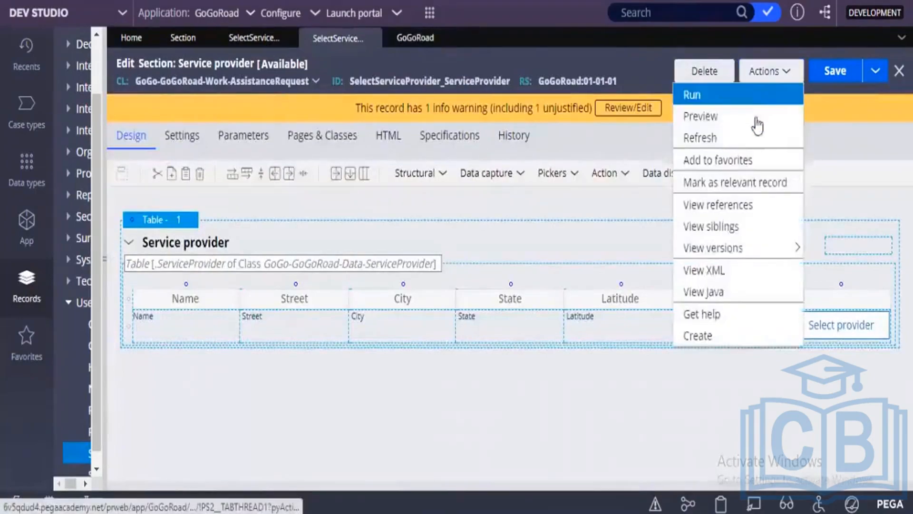
click(756, 138)
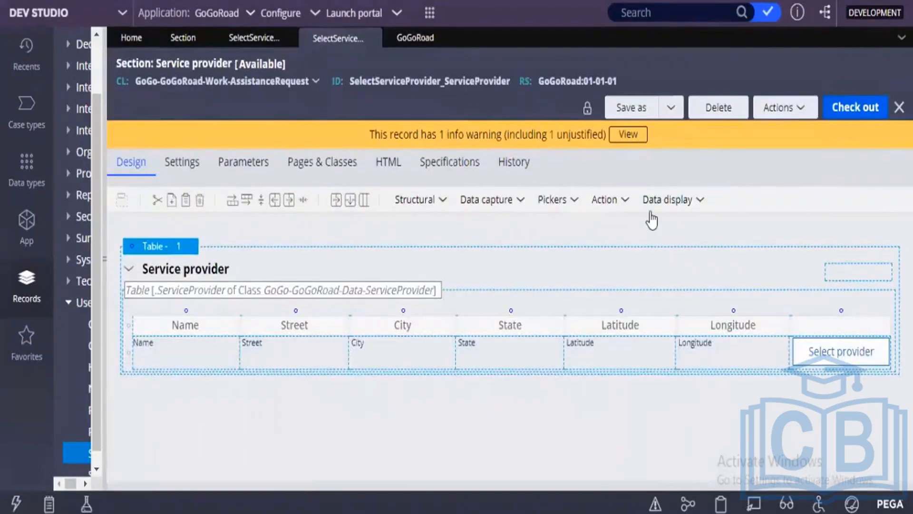
Step: Reopen the GoGoRoad ruleset from the section and review its ID and version details
click(558, 85)
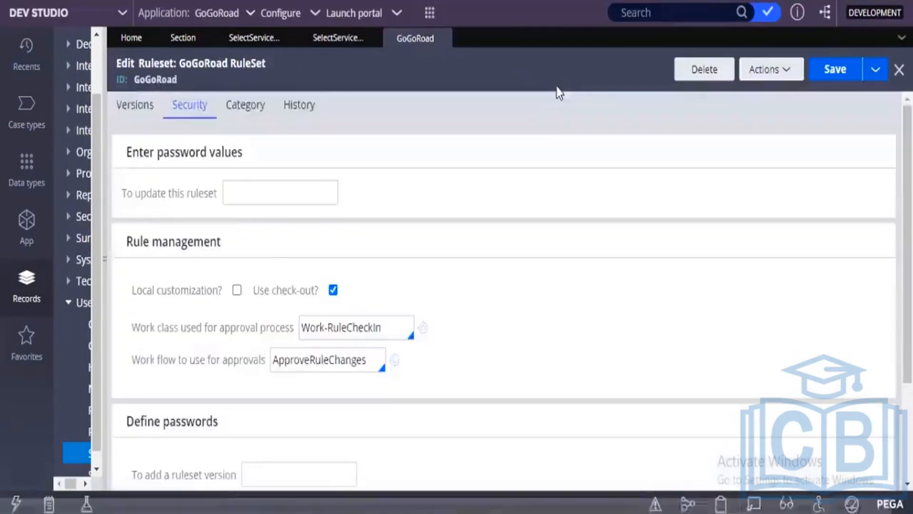
click(130, 112)
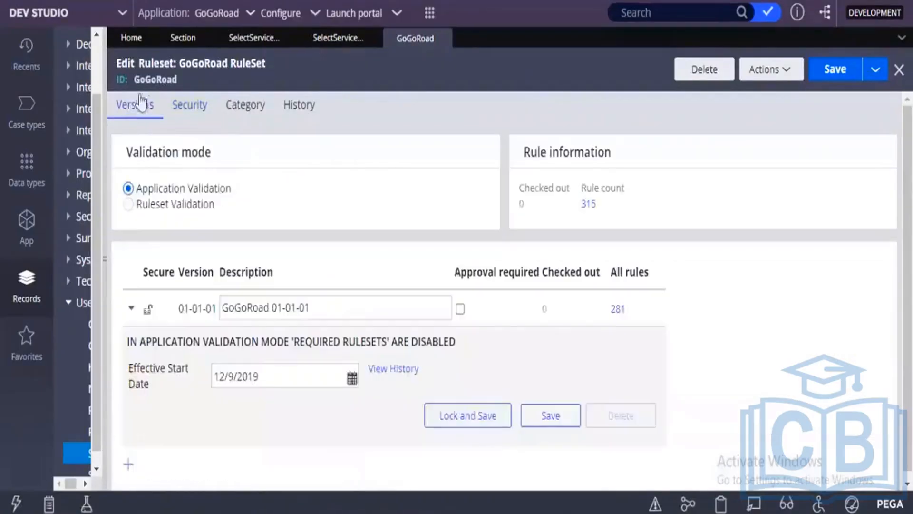
double_click(163, 80)
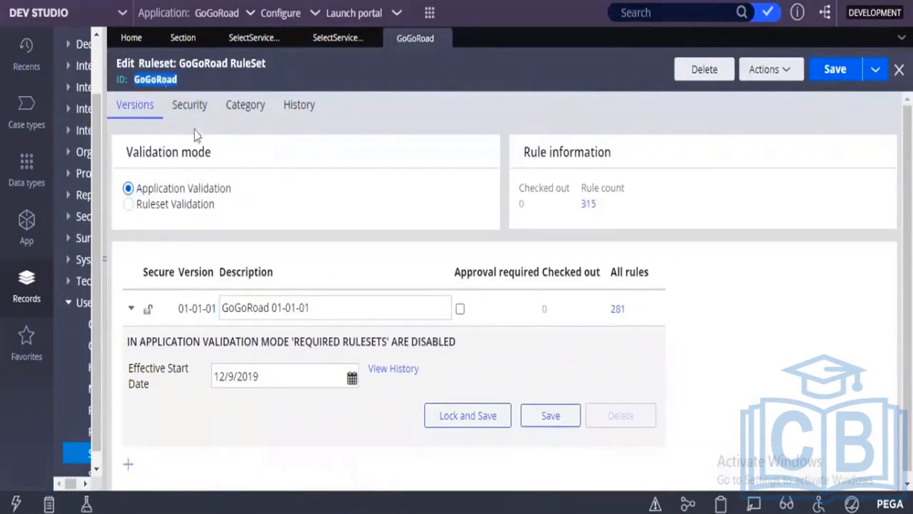
click(302, 308)
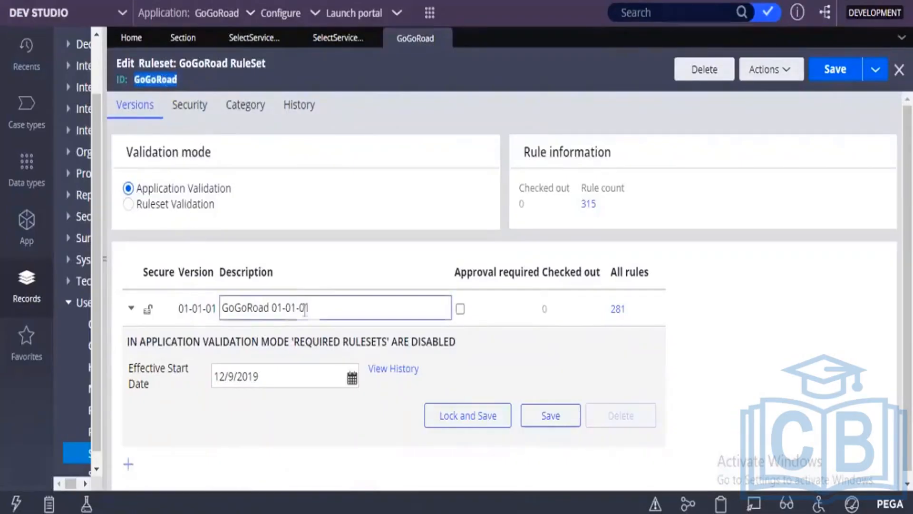
drag(313, 308, 273, 308)
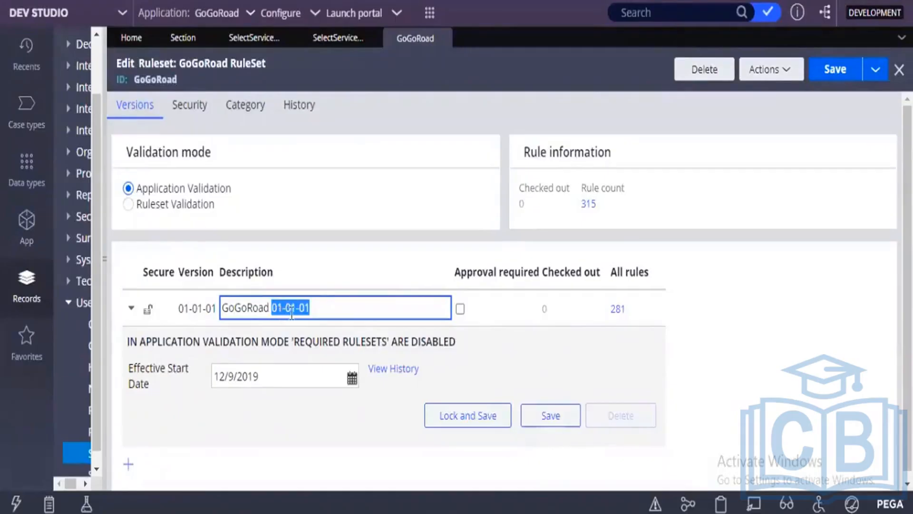
click(316, 310)
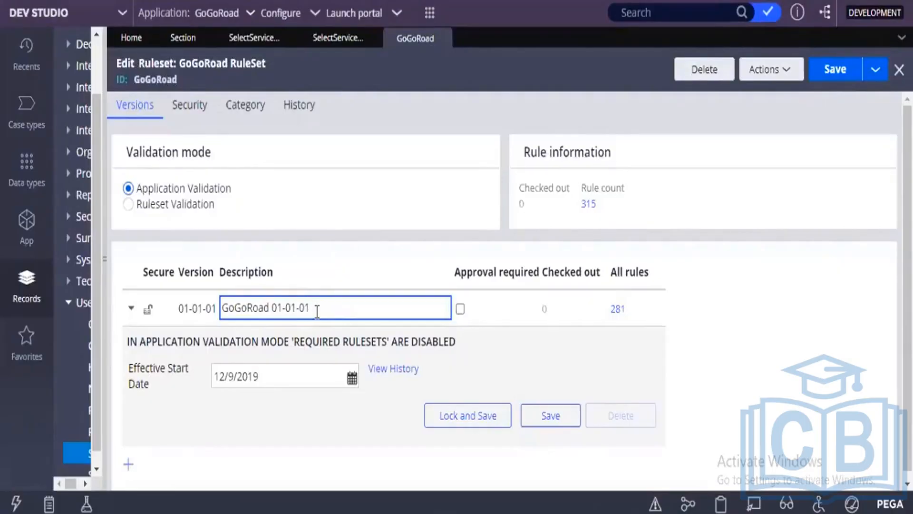
drag(313, 309, 272, 305)
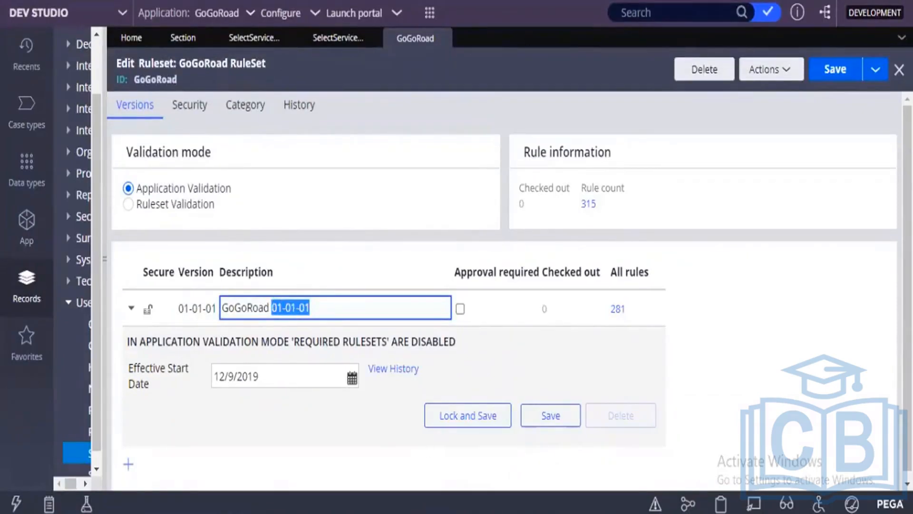
Step: Switch to the Notepad file and add the heading "Rules" below the activity notes, removing surplus blank lines above it
key(alt+Tab)
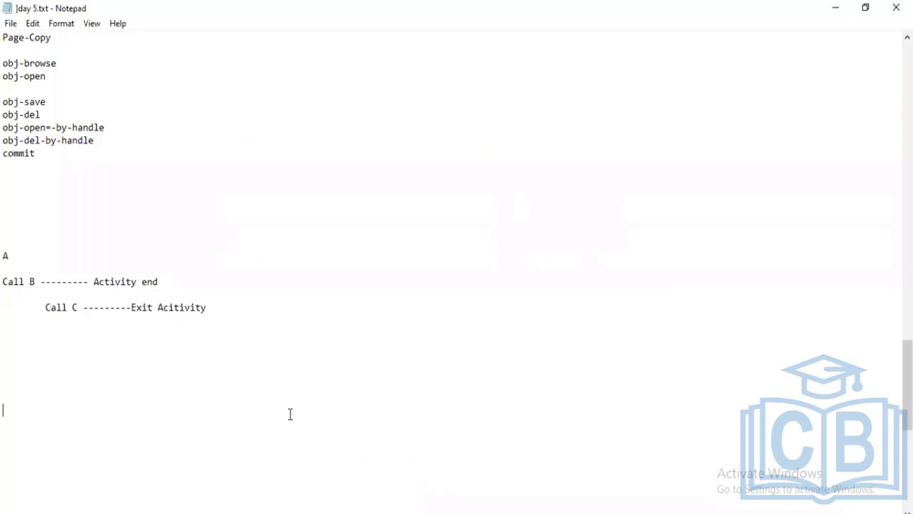
text(Ru)
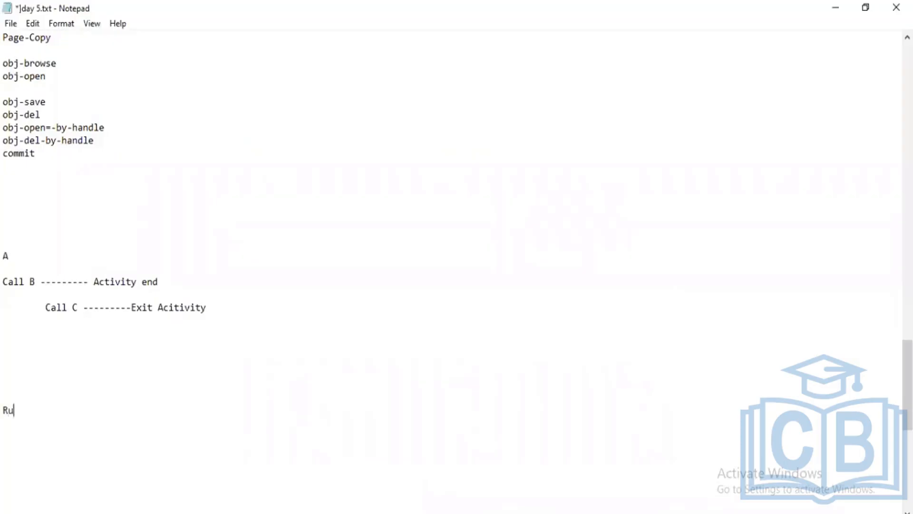
text(les)
key(Left)
key(Left)
key(Left)
key(Left)
key(Left)
key(BackSpace)
key(BackSpace)
key(BackSpace)
key(BackSpace)
key(Right)
key(Right)
key(Right)
key(Right)
key(Right)
Step: Add the note "Container of ruls is ruleset" under the Rules heading, separated by a blank line
key(Return)
key(Return)
text(Conta)
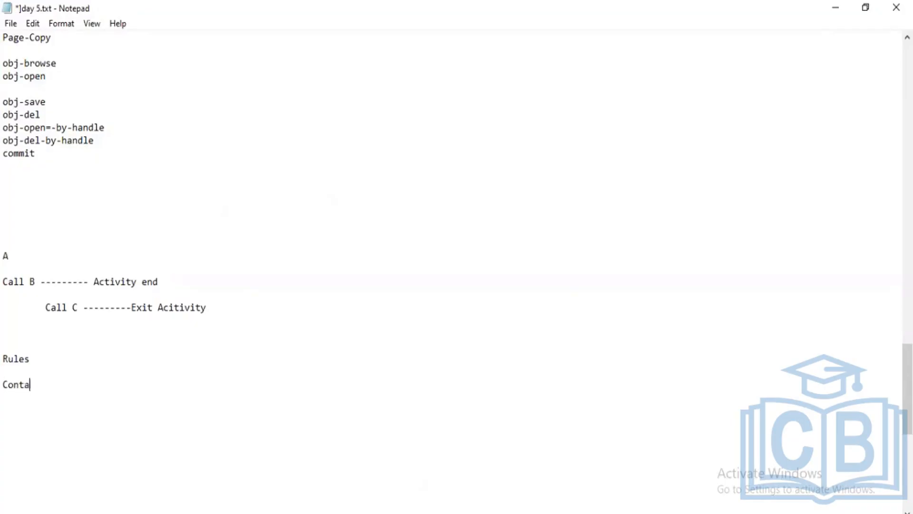
text(iner of ruls is rule)
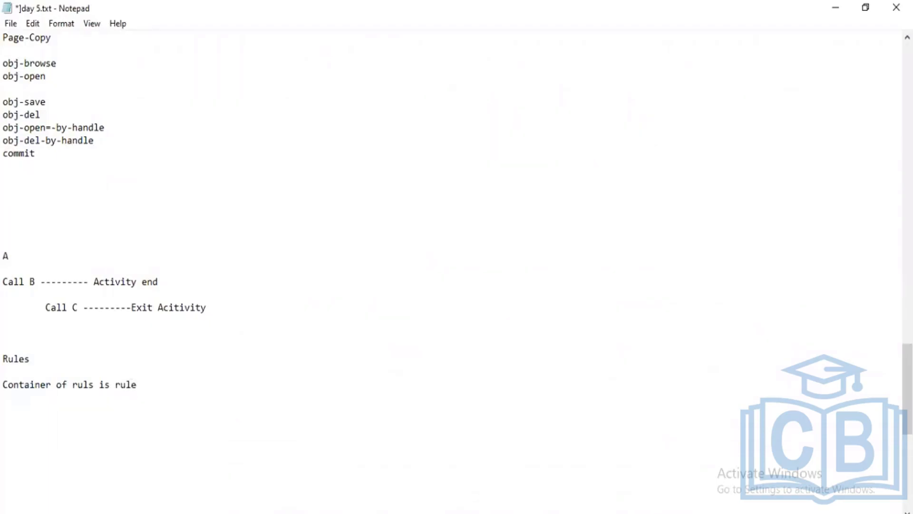
text(set)
Step: Switch back to Dev Studio and examine the ruleset's name and the version number in its description
key(alt)
key(alt+Tab)
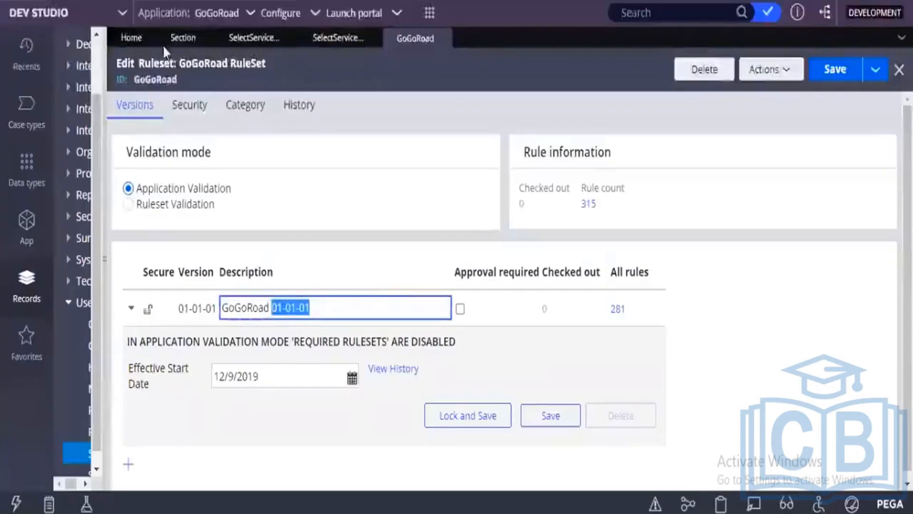
double_click(157, 80)
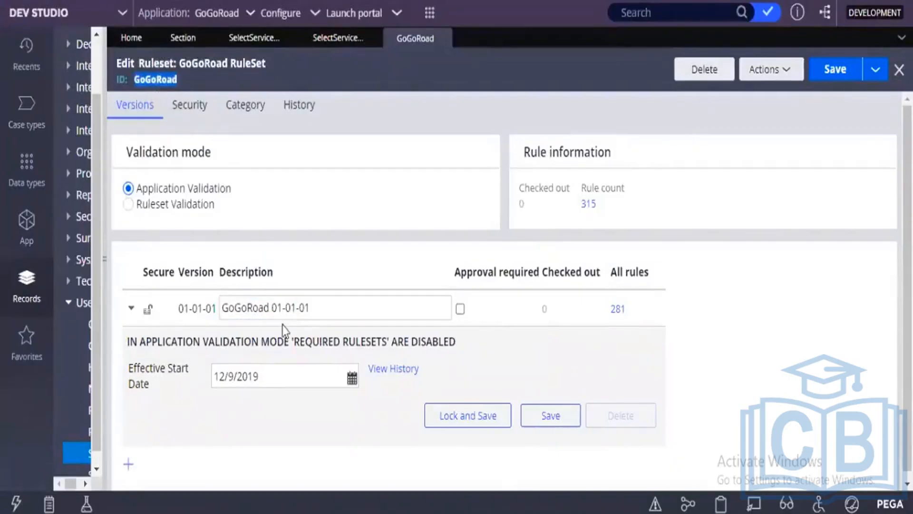
drag(318, 303, 273, 304)
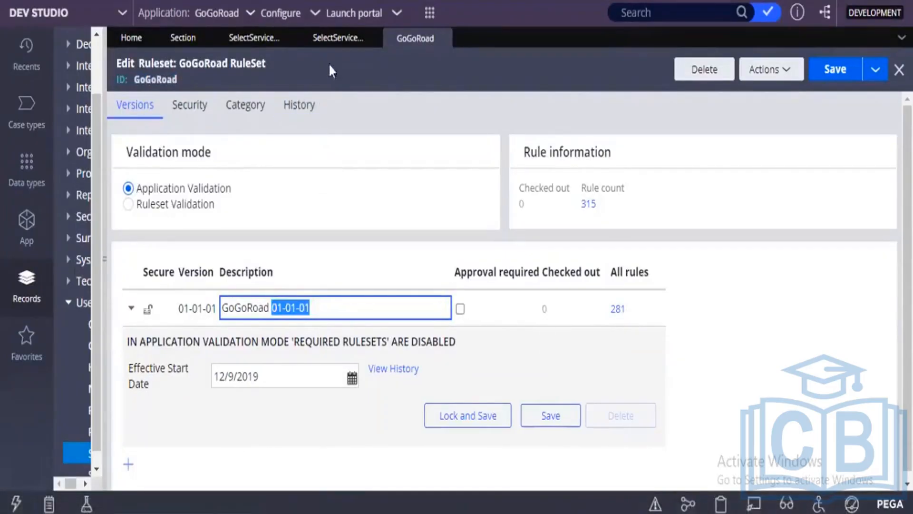
Step: Check out the Service provider section for editing and select the Street column header in its table
click(338, 42)
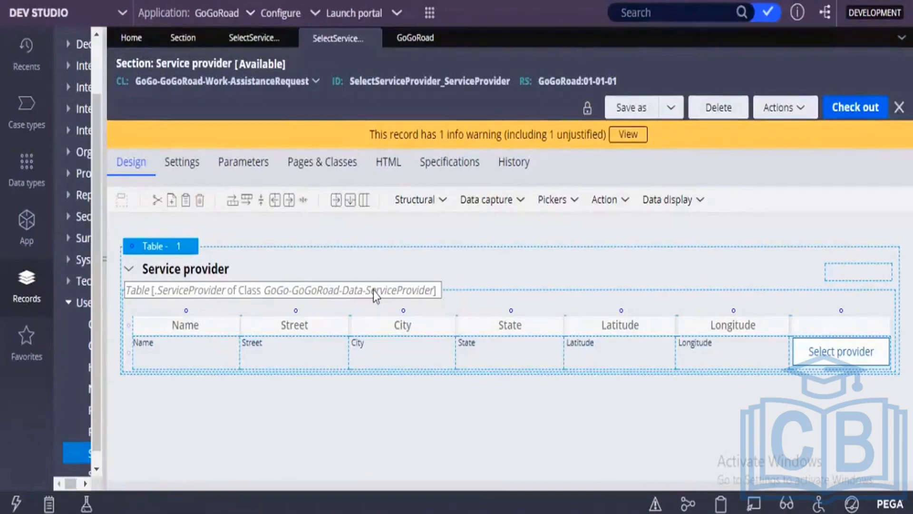
click(839, 113)
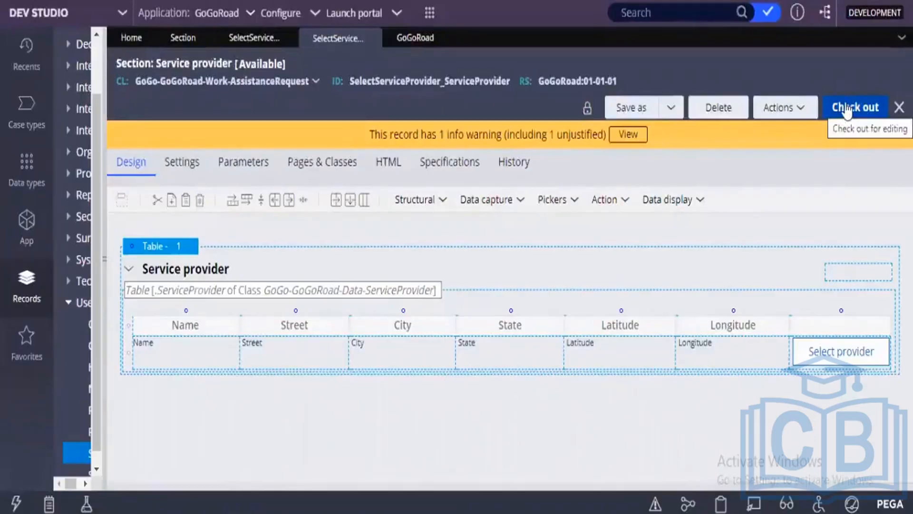
click(846, 111)
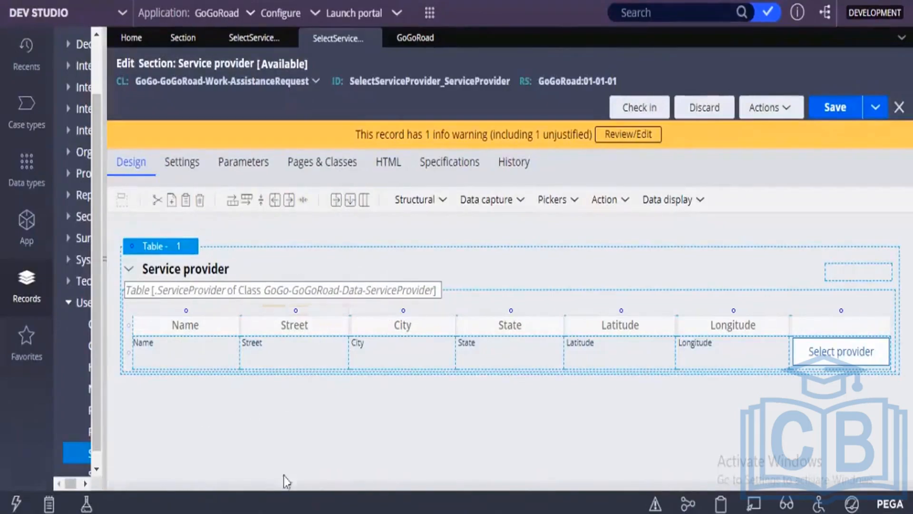
click(828, 119)
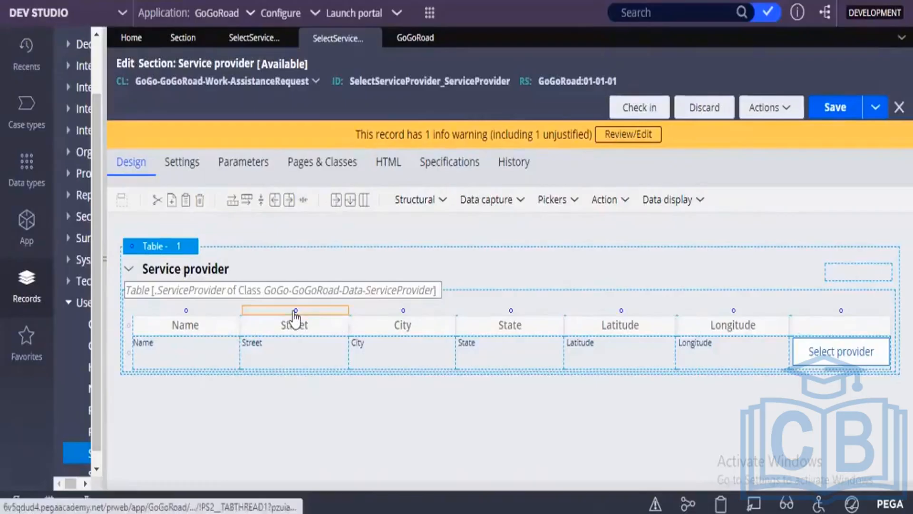
click(291, 332)
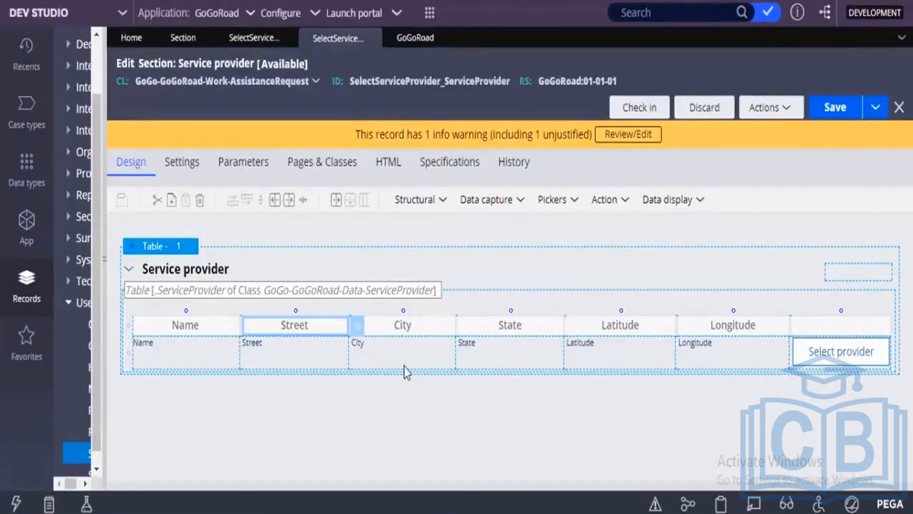
Step: Open the operator profile, examine the personal ruleset heading the Rulesets list, and return to the section
click(21, 489)
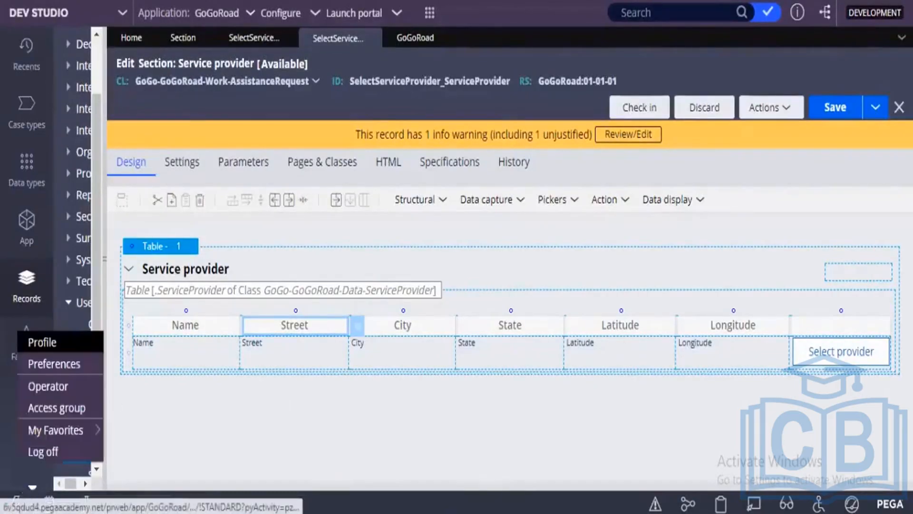
click(72, 344)
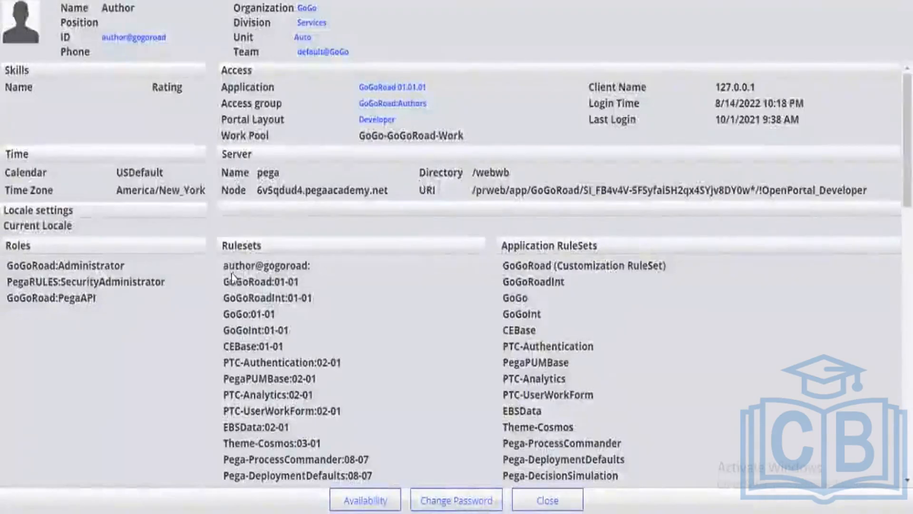
drag(229, 265, 315, 263)
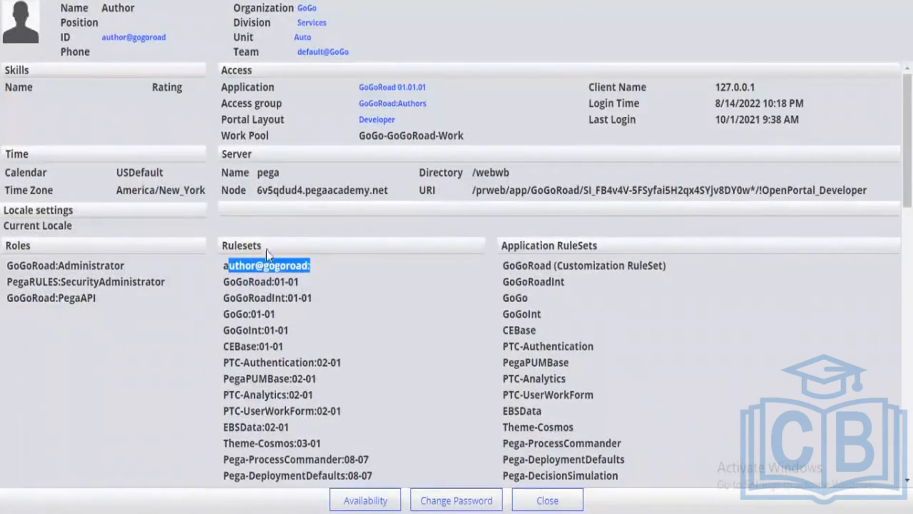
drag(222, 246, 261, 241)
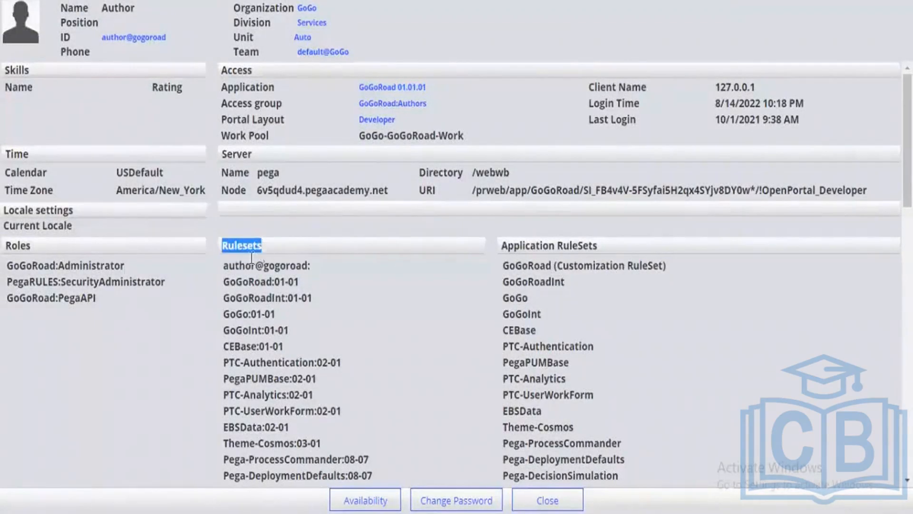
drag(224, 265, 314, 273)
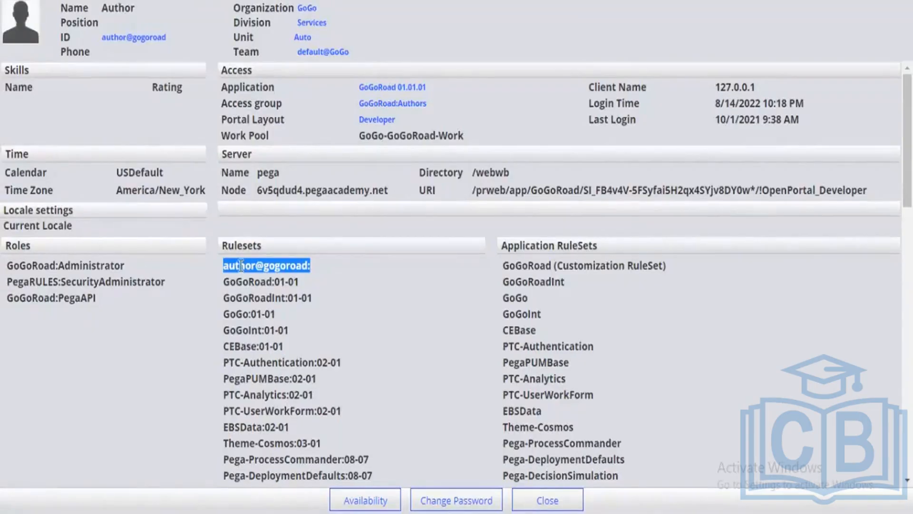
drag(242, 280, 229, 280)
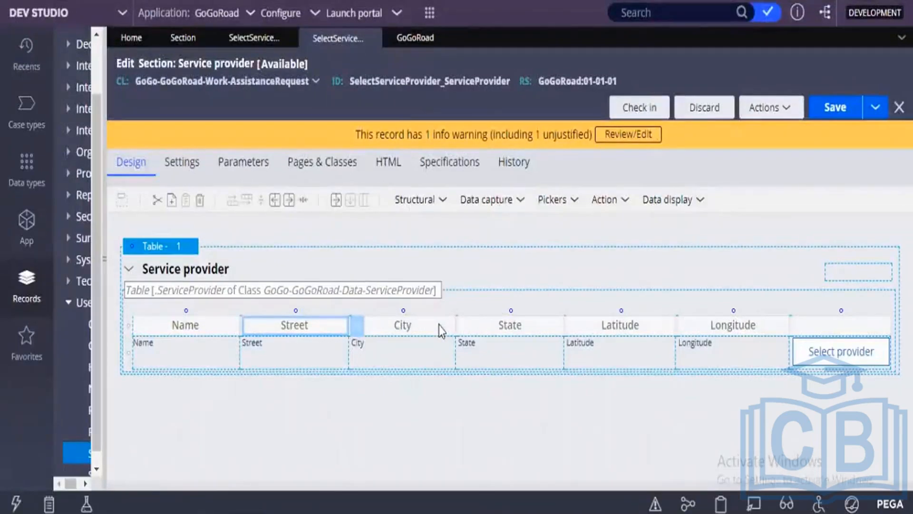
Step: View the list of checked-out records and close it
click(771, 14)
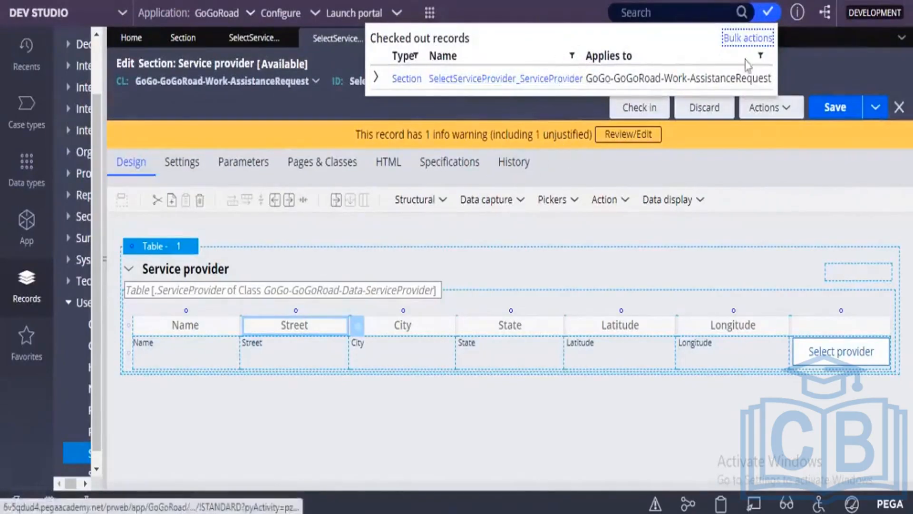
click(803, 67)
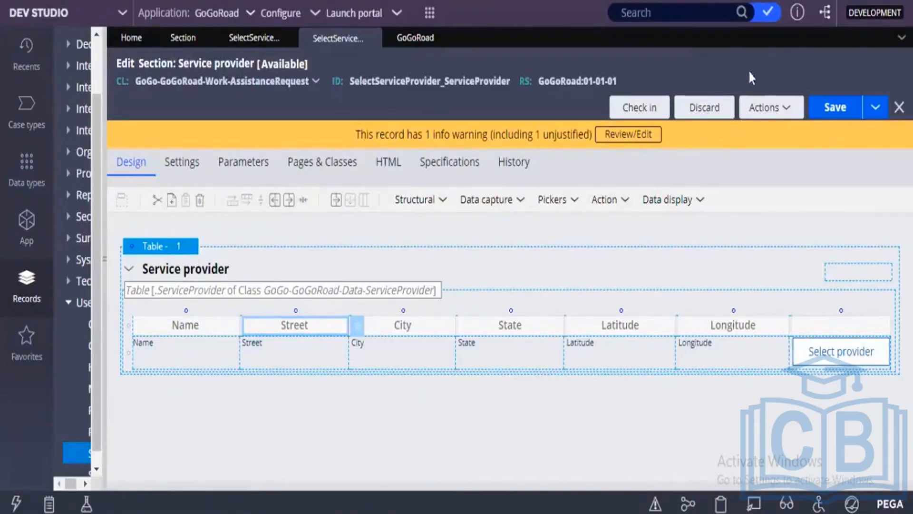
Step: Discard the Service provider section's check-out and examine the last-updated operator and date in its history details
click(701, 110)
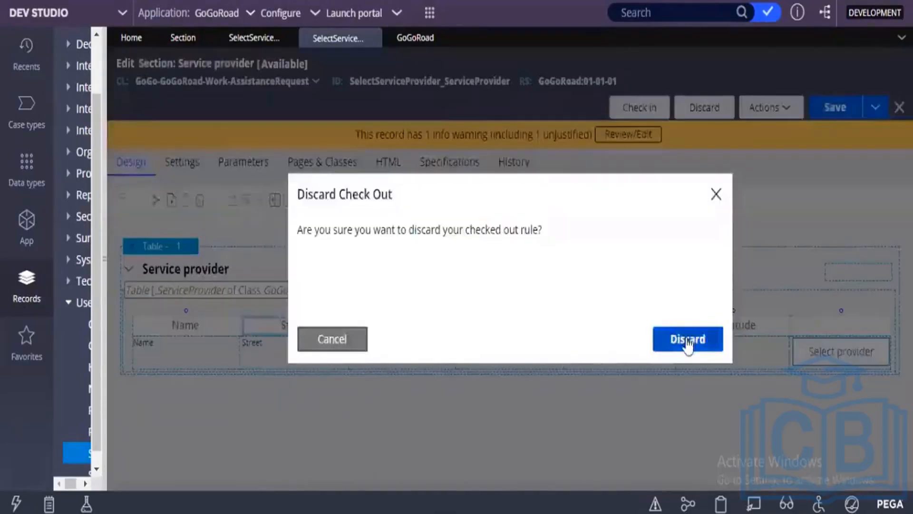
click(687, 340)
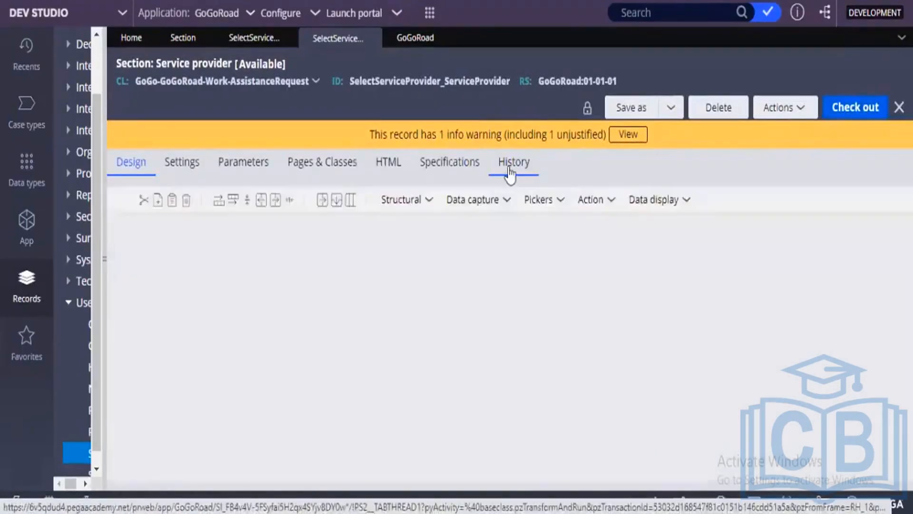
click(509, 172)
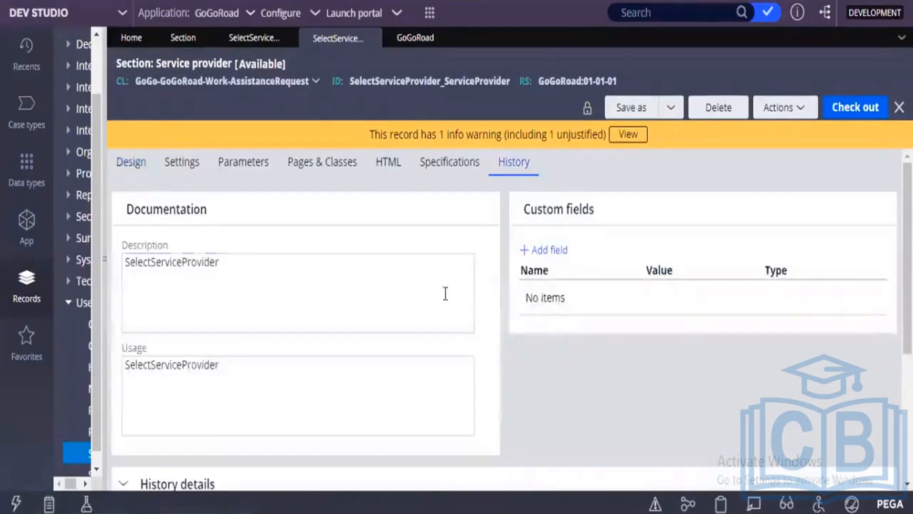
click(426, 303)
scroll(427, 303, down, 5)
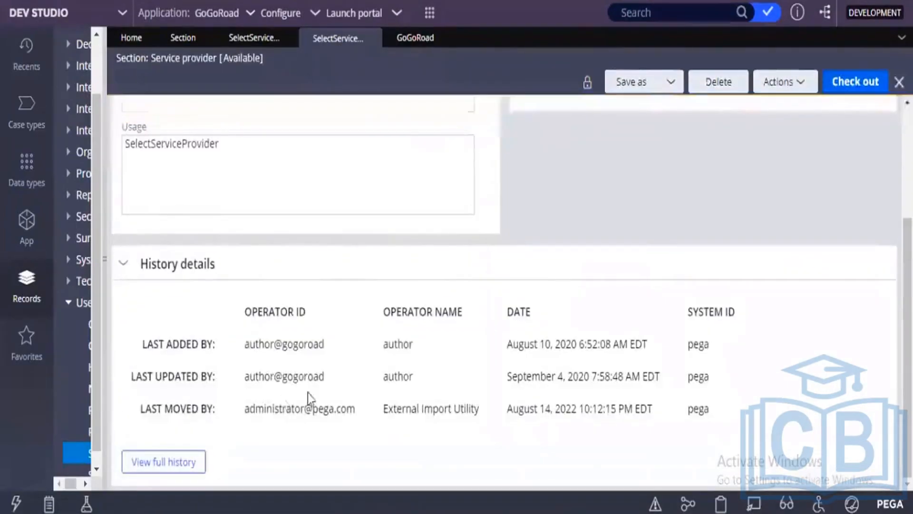
drag(244, 381, 337, 378)
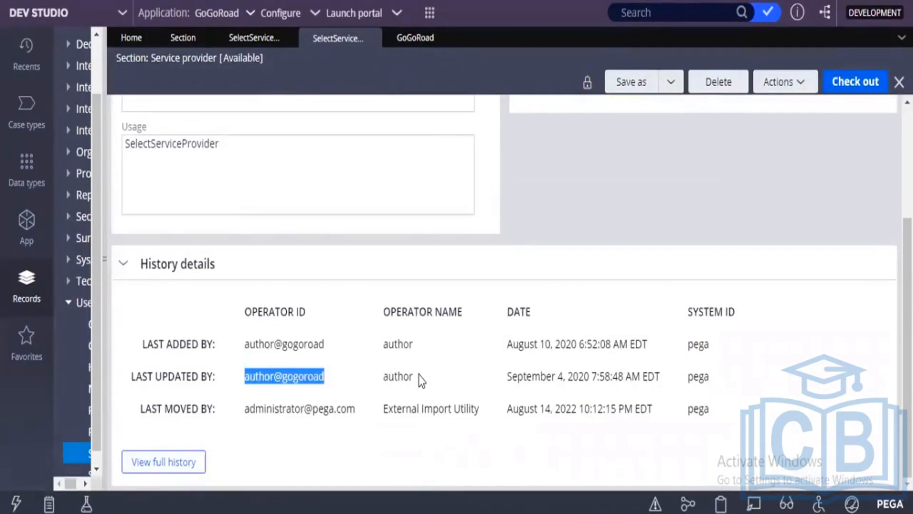
drag(507, 376, 623, 371)
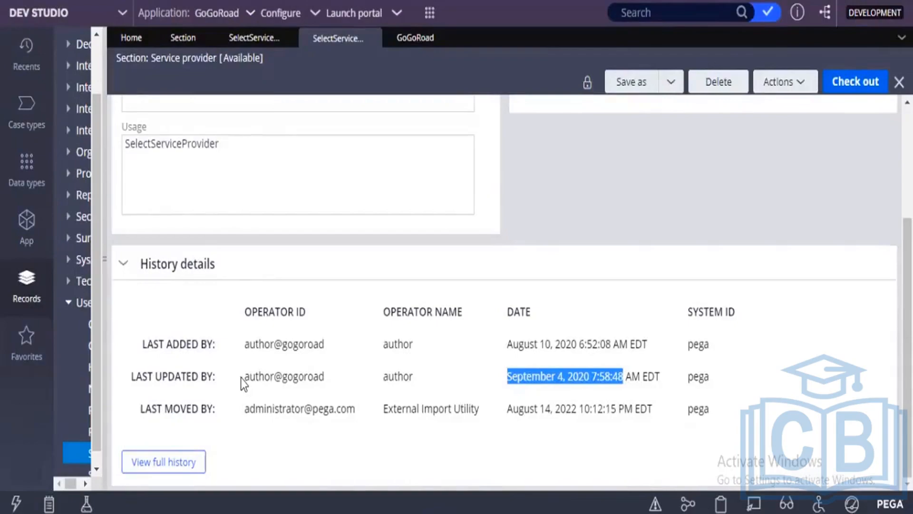
drag(240, 377, 338, 375)
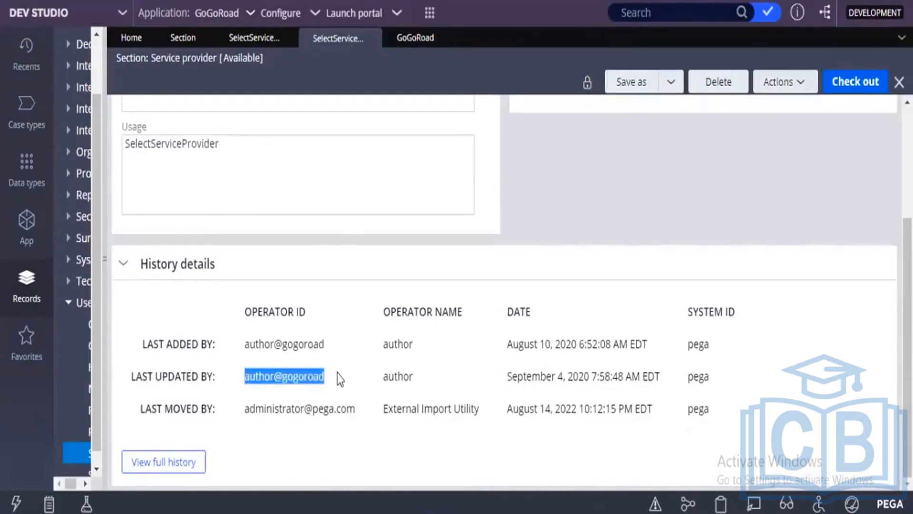
scroll(512, 332, up, 5)
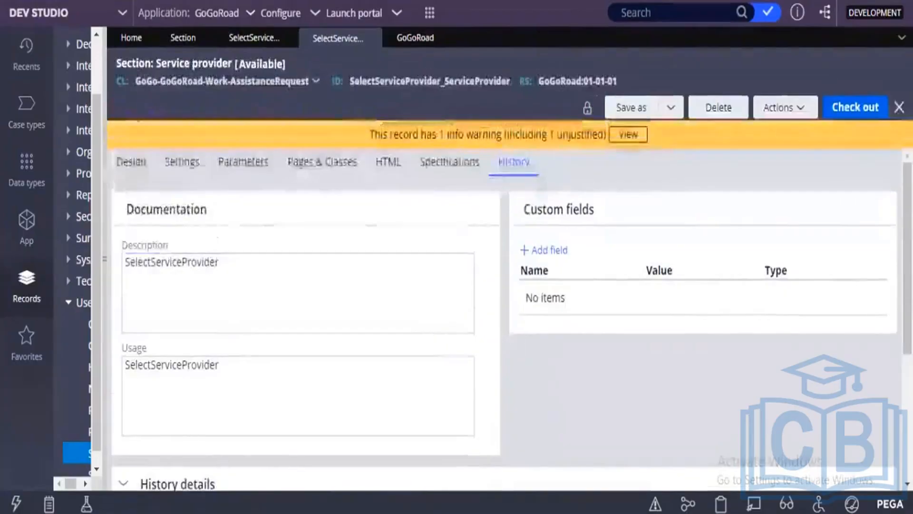
Step: Check out the Service provider section from its design view, delete the Street column from the table, and save the section
click(129, 164)
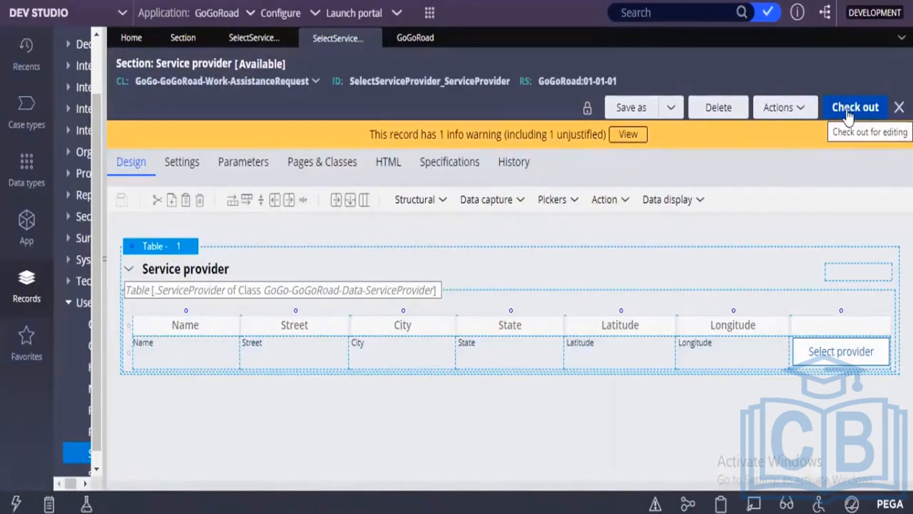
click(847, 115)
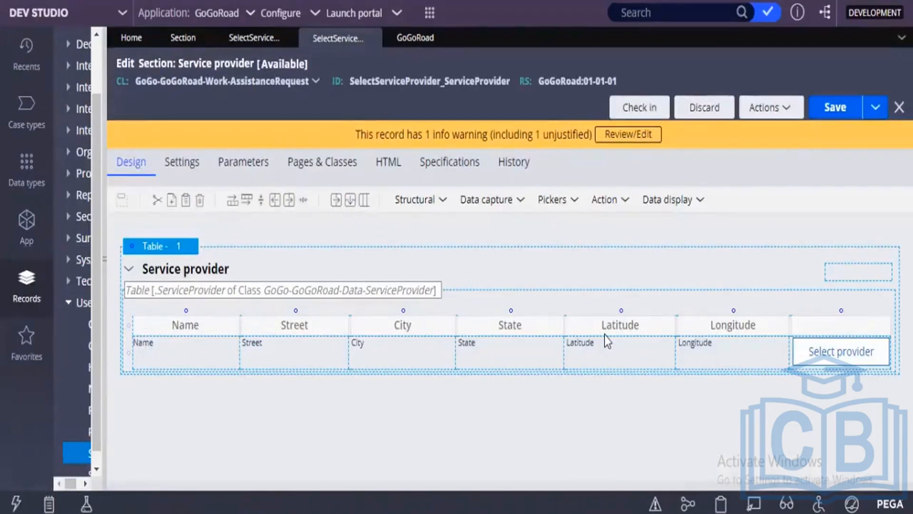
click(295, 315)
right_click(295, 315)
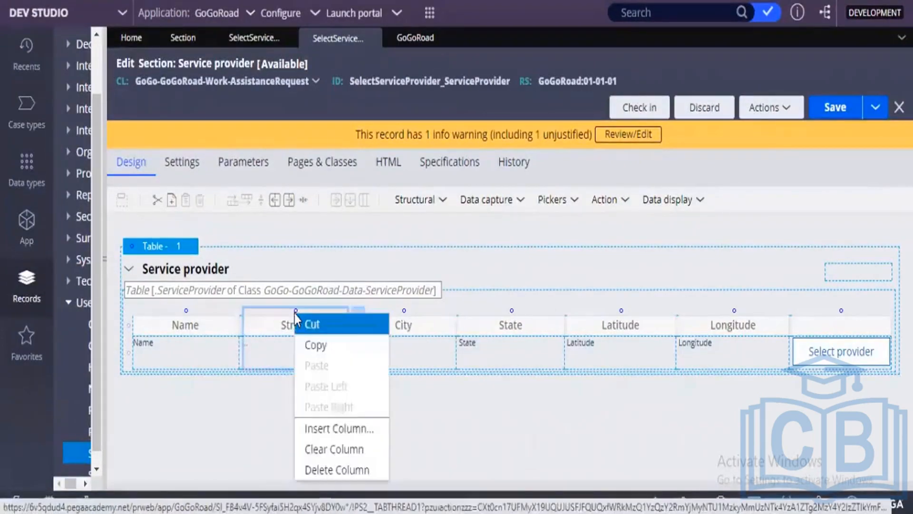
click(337, 471)
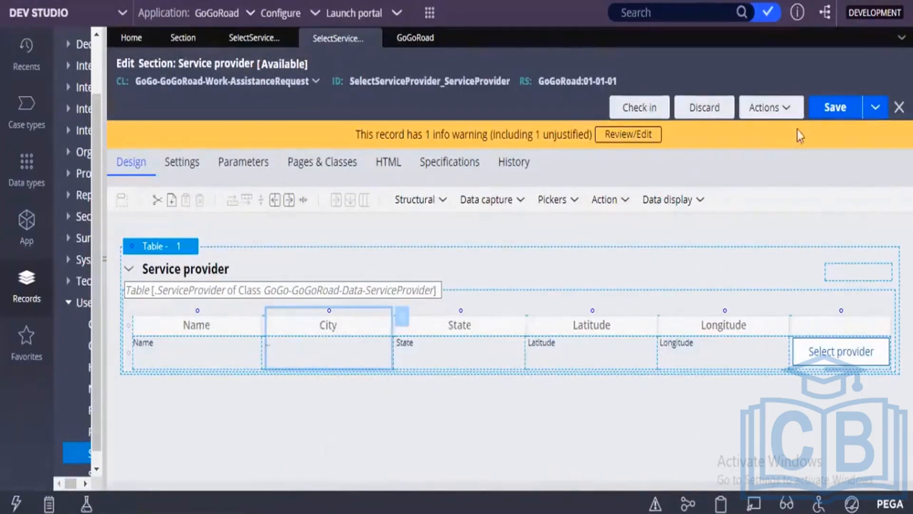
click(841, 113)
Step: Widen the records explorer, list the Data Transform instances under Data Model, and open the pxGetEmailPostsV2 data transform
drag(104, 238, 248, 241)
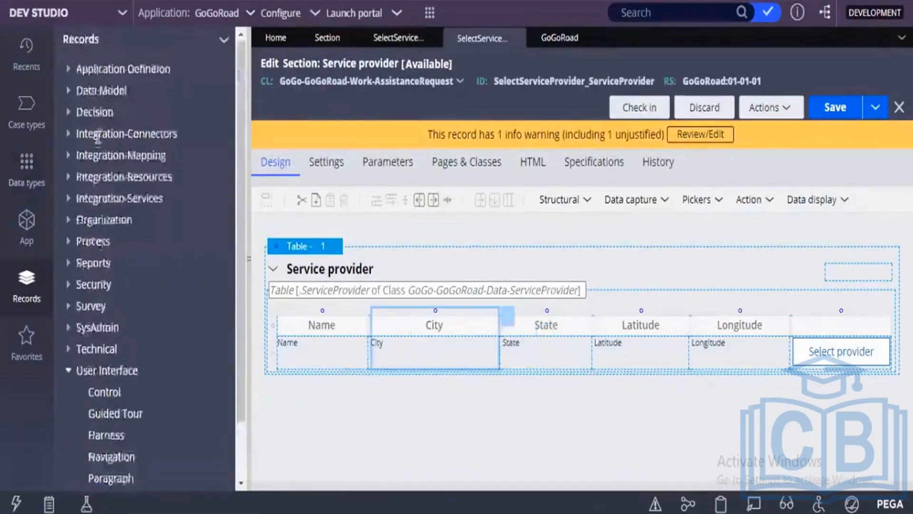
click(68, 91)
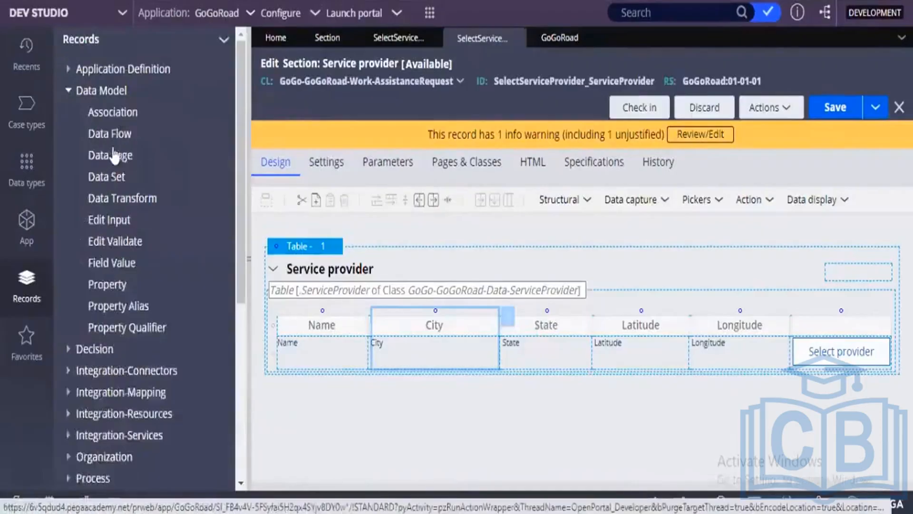
click(116, 200)
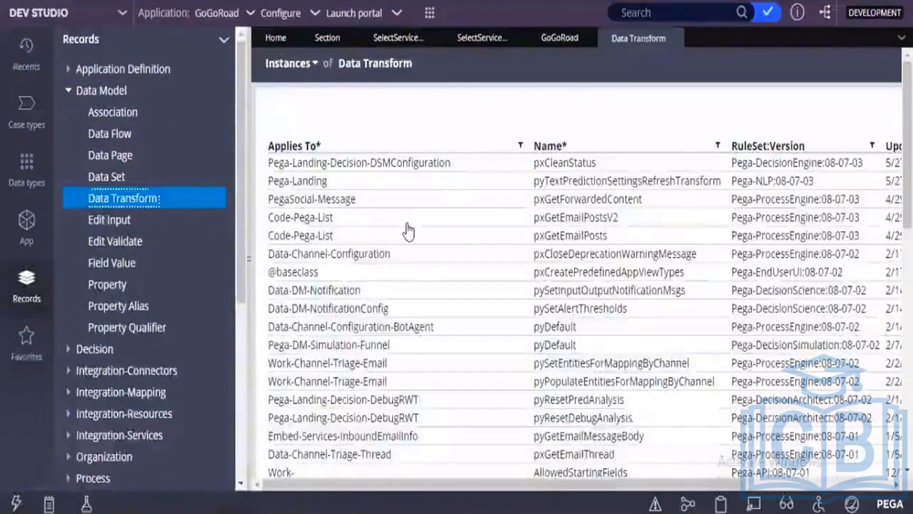
click(407, 222)
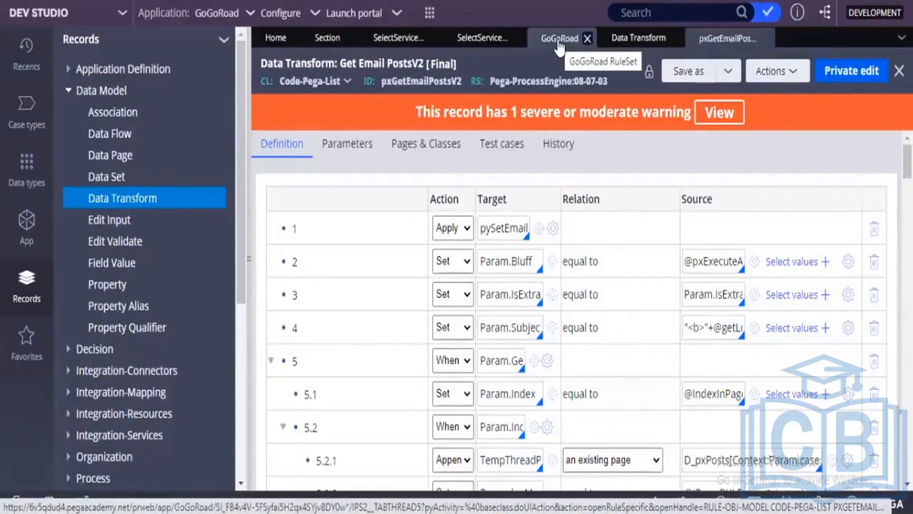
Step: Try to lock and save version 01-01-01 of the GoGoRoad ruleset
click(559, 38)
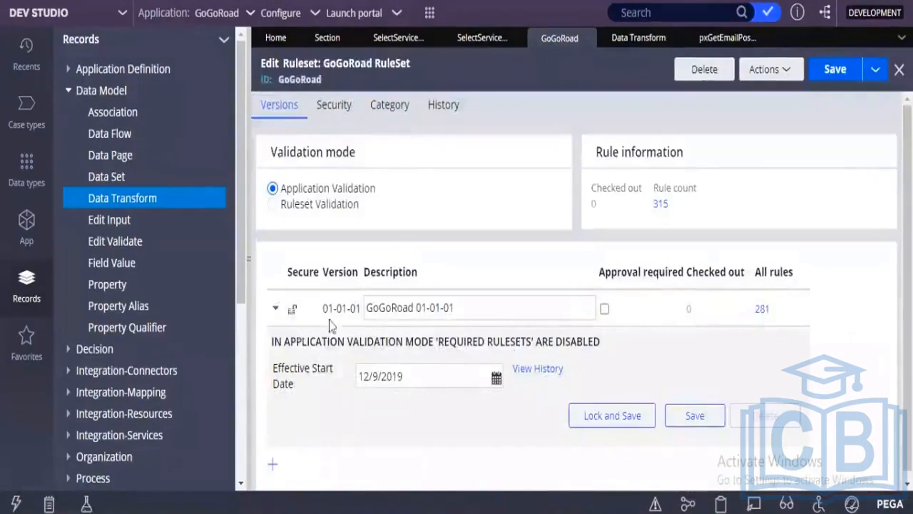
click(613, 416)
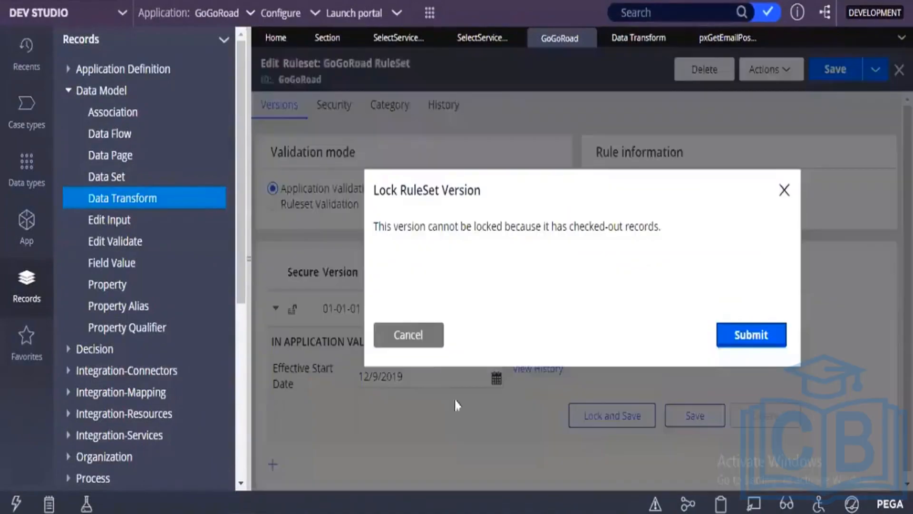
click(430, 346)
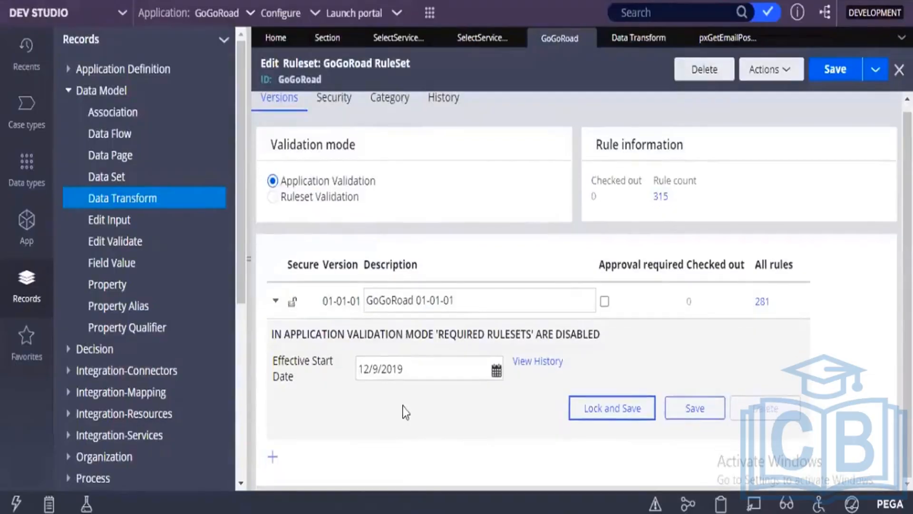
Step: Create version 01-01-02 of the GoGoRoad ruleset with the description GoGoRoad:01-01-02, and save the ruleset
click(273, 458)
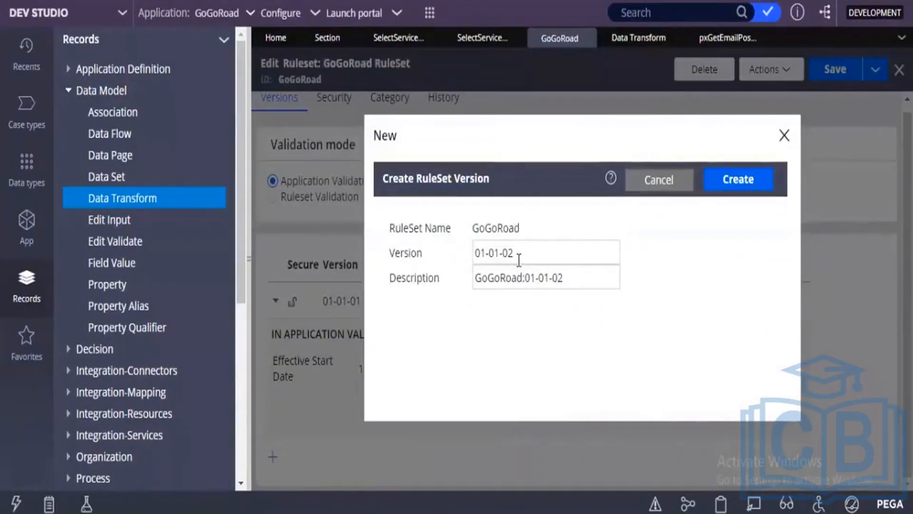
click(736, 190)
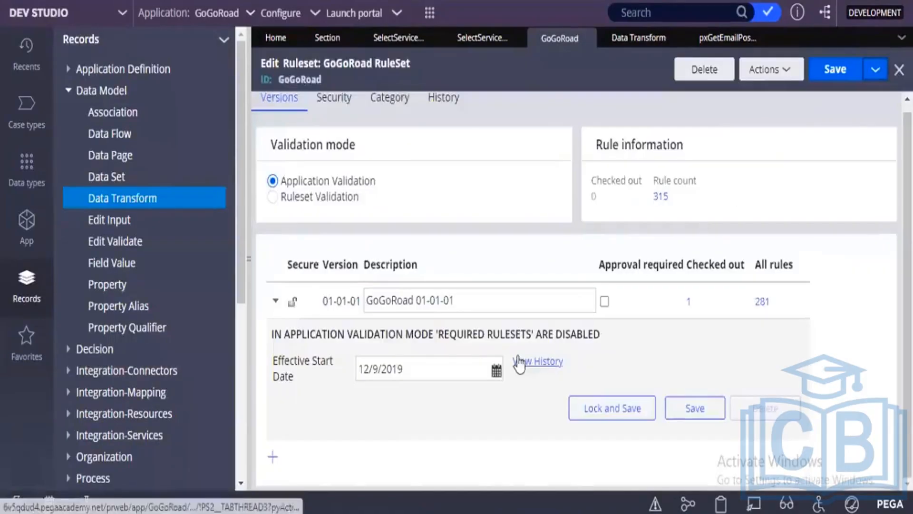
scroll(520, 363, down, 3)
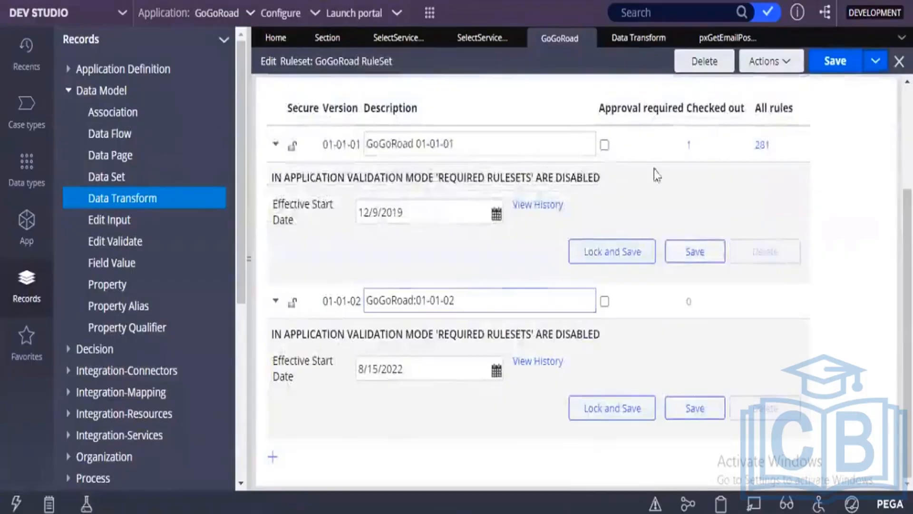
click(822, 72)
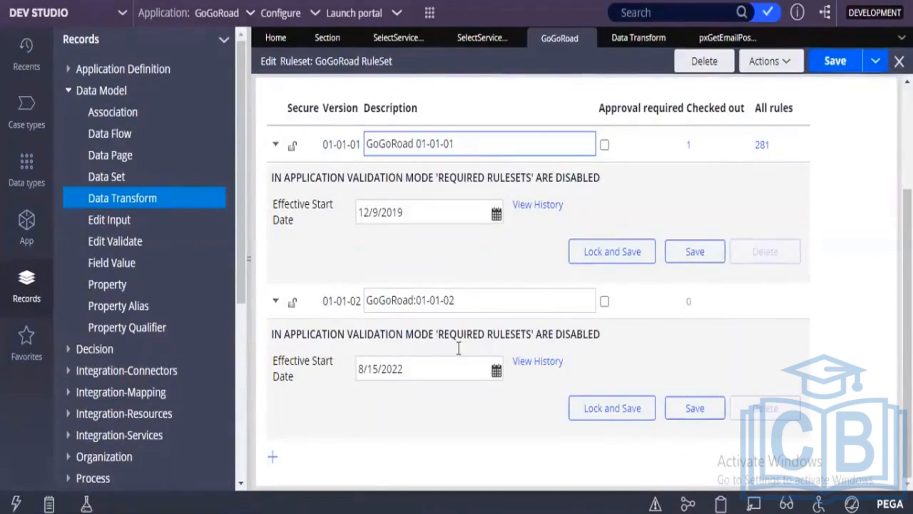
scroll(459, 348, up, 3)
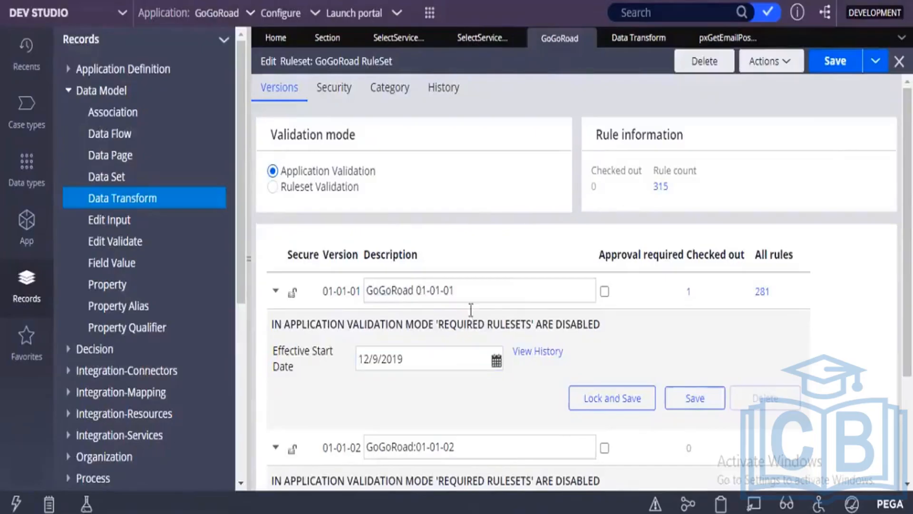
click(456, 291)
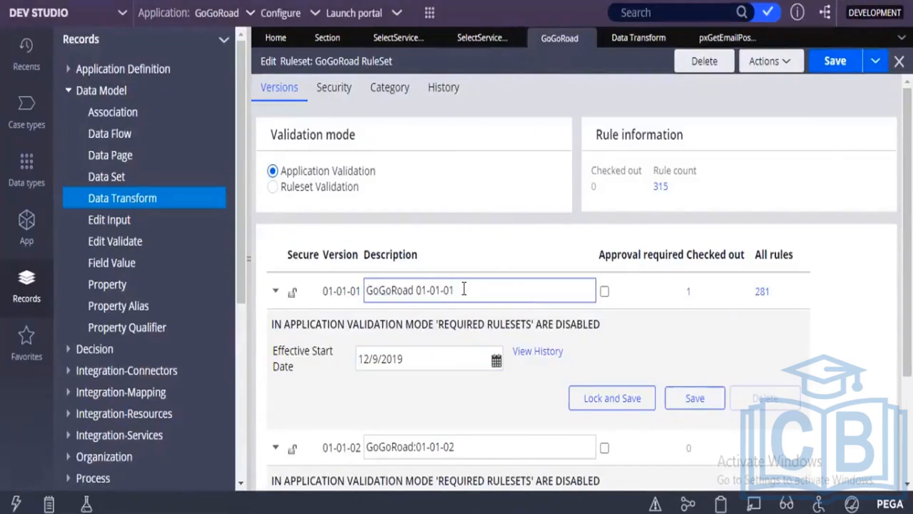
Step: Return to the Service provider section and discard its checked-out copy
click(471, 55)
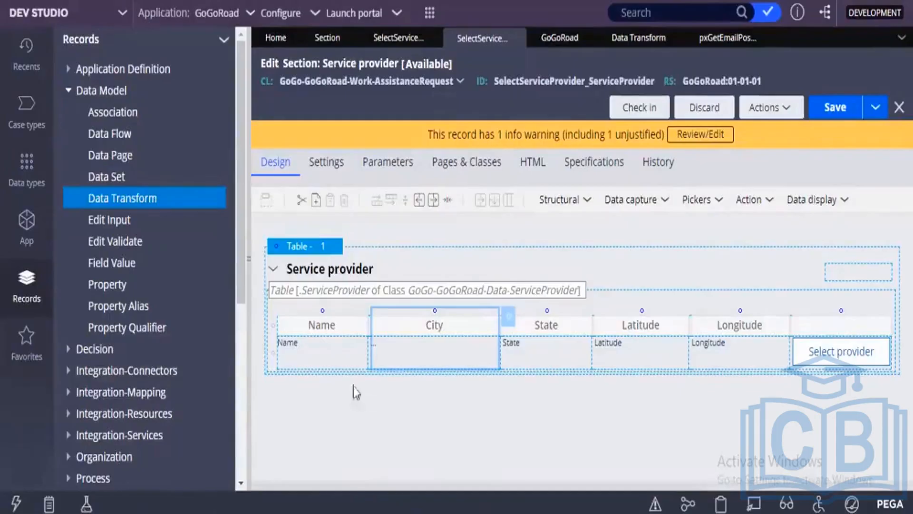
click(705, 108)
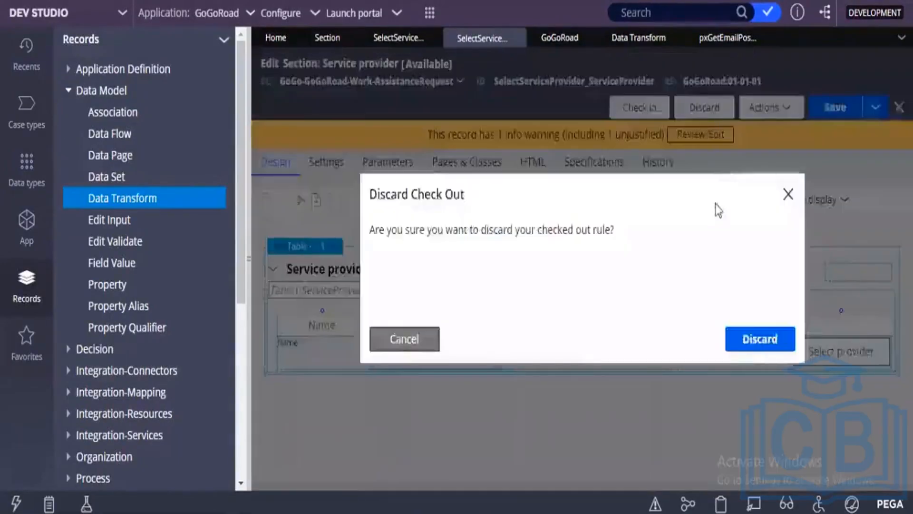
click(749, 349)
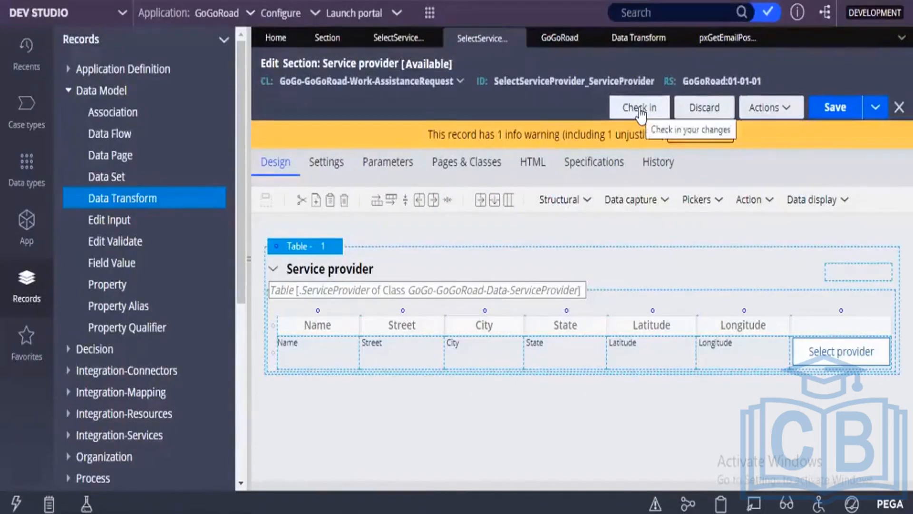
Step: Check in the Service provider section with the check-in comment "wip"
click(641, 110)
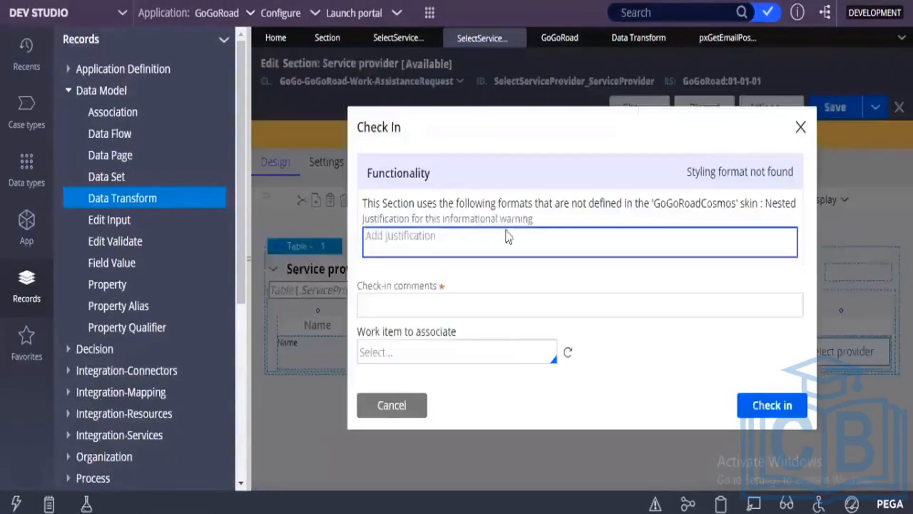
click(394, 298)
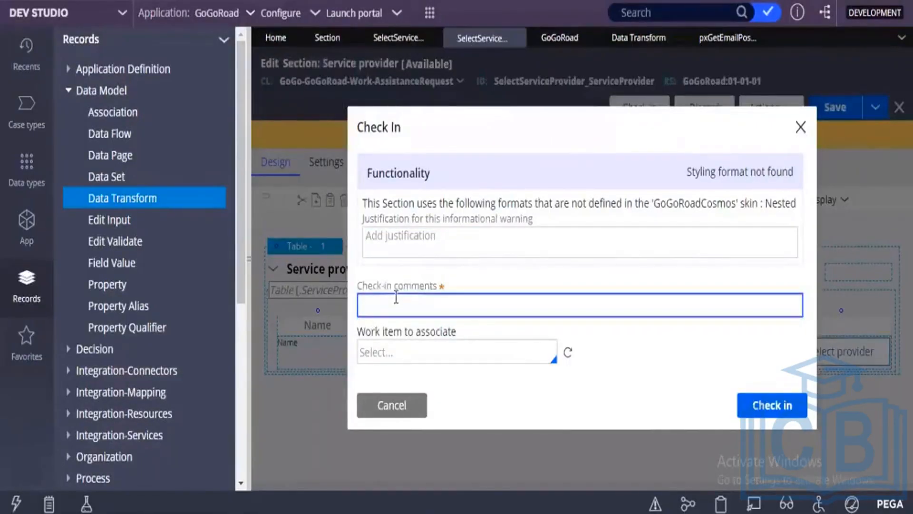
text(nk)
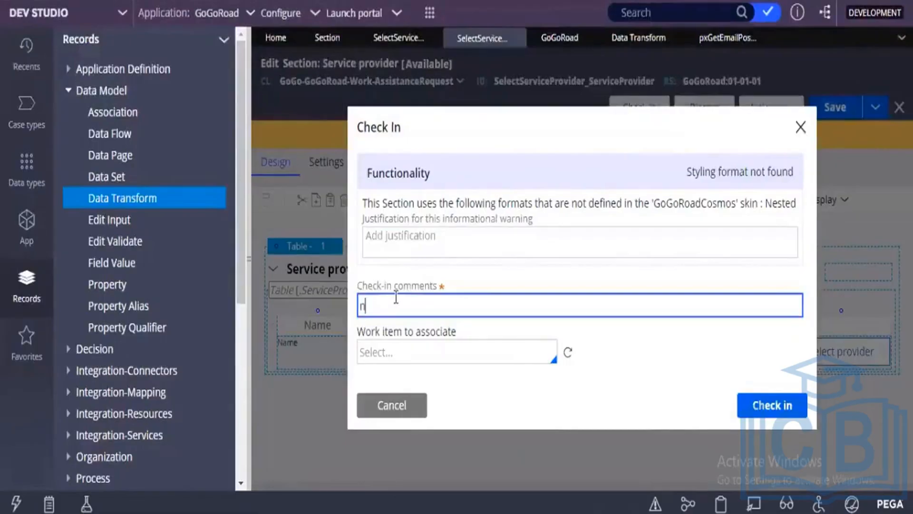
text(jjjjjjjjjjjjjjjkb)
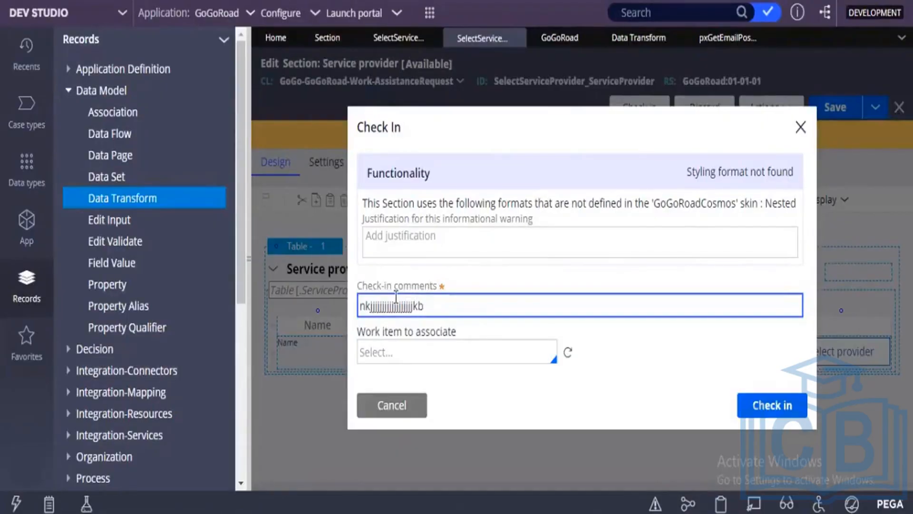
key(BackSpace)
key(BackSpace)
key(BackSpace)
key(BackSpace)
key(BackSpace)
key(BackSpace)
key(BackSpace)
key(BackSpace)
key(BackSpace)
key(BackSpace)
key(BackSpace)
key(BackSpace)
key(BackSpace)
key(BackSpace)
key(BackSpace)
key(BackSpace)
key(BackSpace)
key(BackSpace)
key(BackSpace)
key(BackSpace)
text(wip)
key(BackSpace)
key(BackSpace)
key(BackSpace)
text(wip)
click(754, 404)
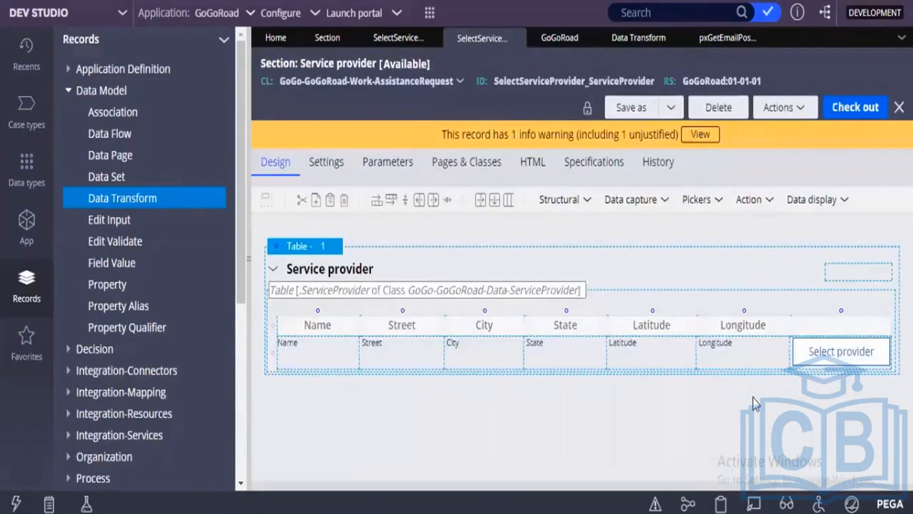
Step: Examine the last-updated date in the Service provider section's history details
click(659, 164)
scroll(398, 399, down, 5)
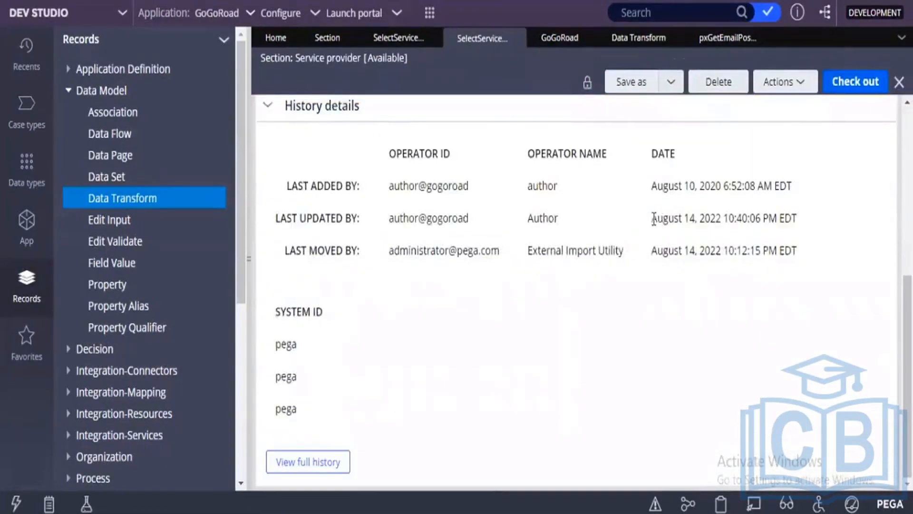
double_click(668, 218)
drag(706, 221, 724, 221)
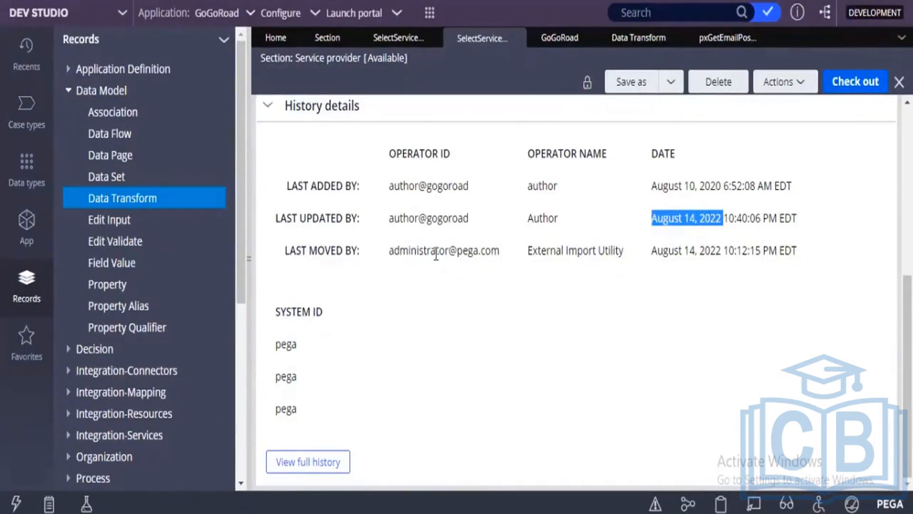
Step: Open the Service provider section's full history and examine the CheckIn entry with the memo "wip"
click(320, 464)
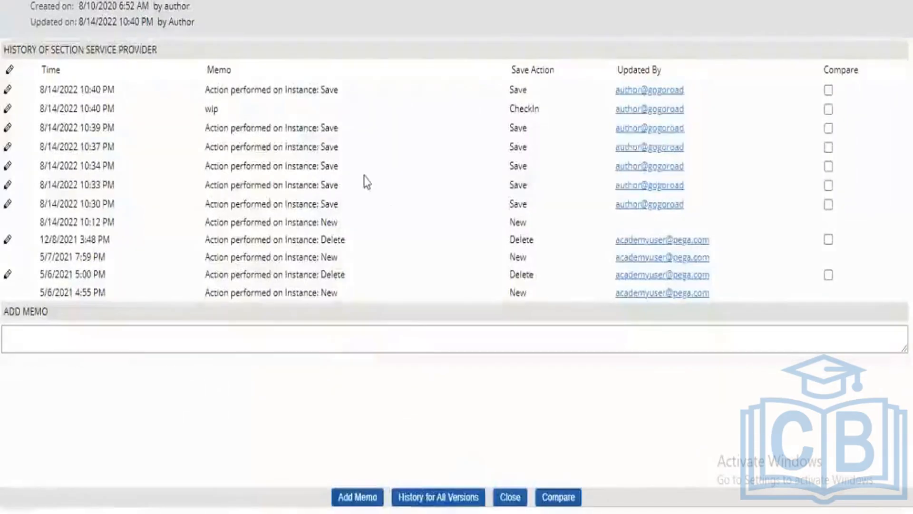
drag(509, 108, 534, 108)
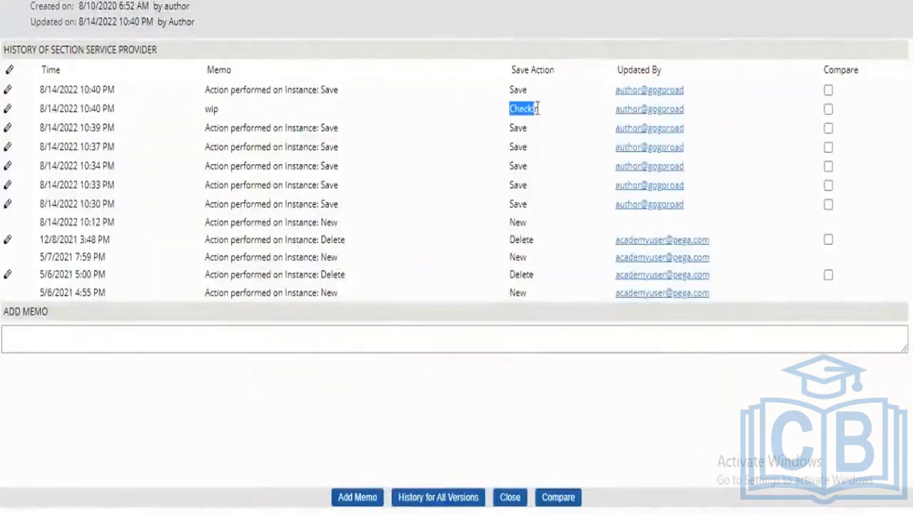
click(218, 115)
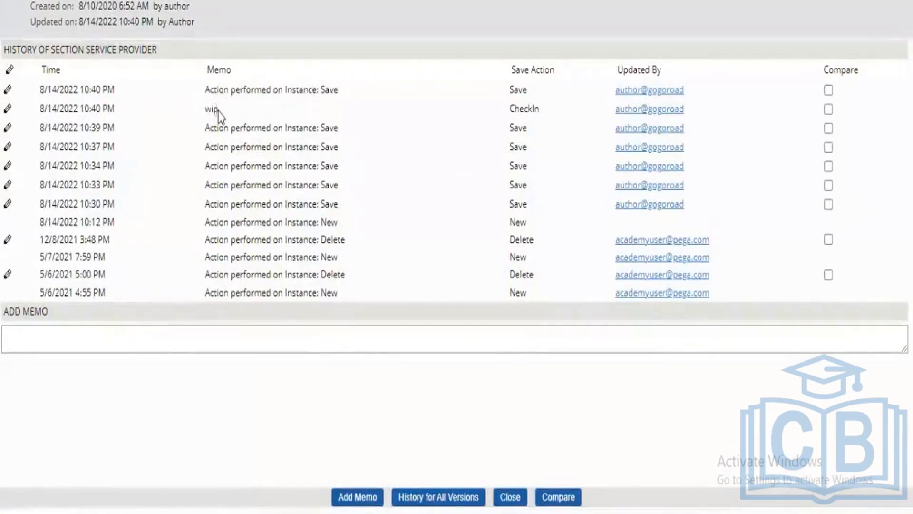
double_click(218, 115)
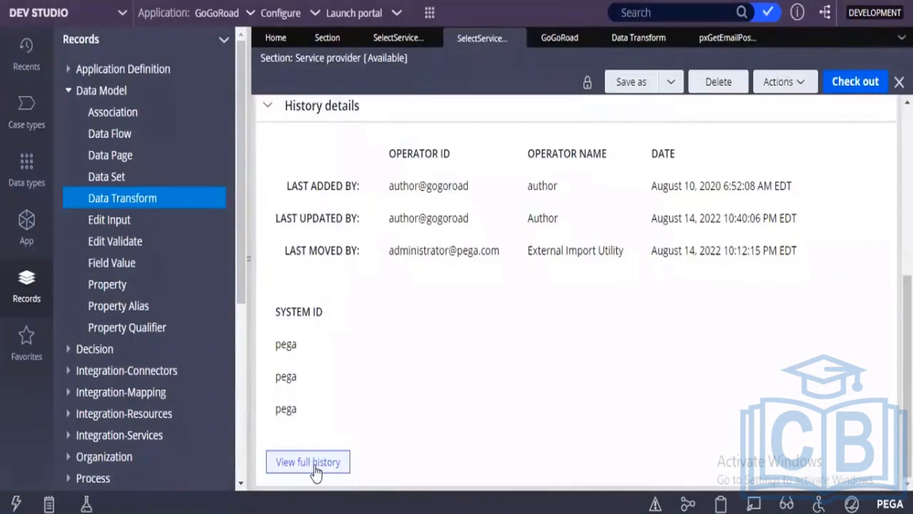
Step: Review a historical snapshot of the Service provider section from its full history, and close the snapshot
click(315, 469)
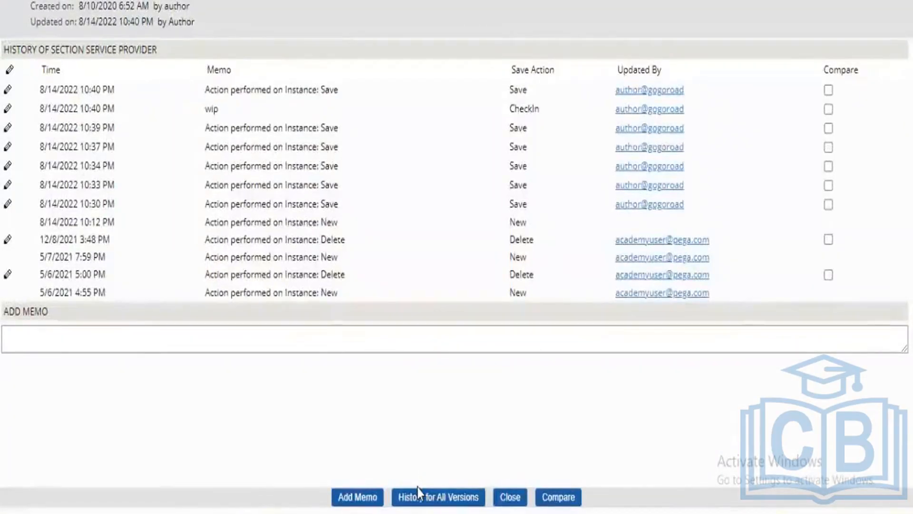
click(418, 495)
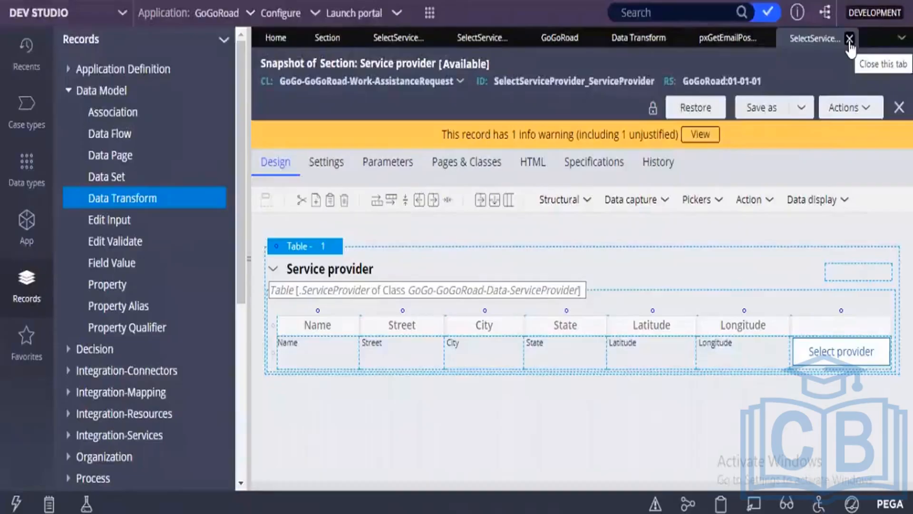
click(849, 38)
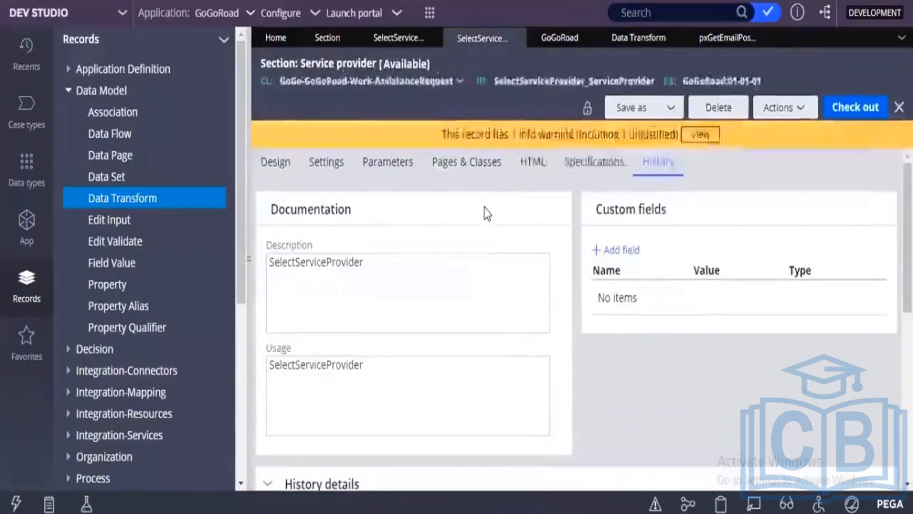
Step: Examine the GoGoRoad ruleset's "Use check-out?" security setting alongside the Service provider section's check-out option
click(559, 38)
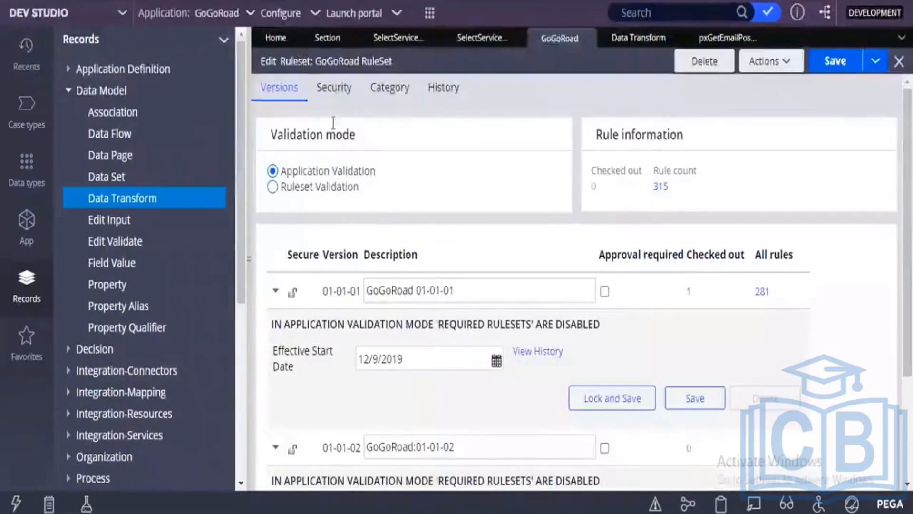
click(336, 90)
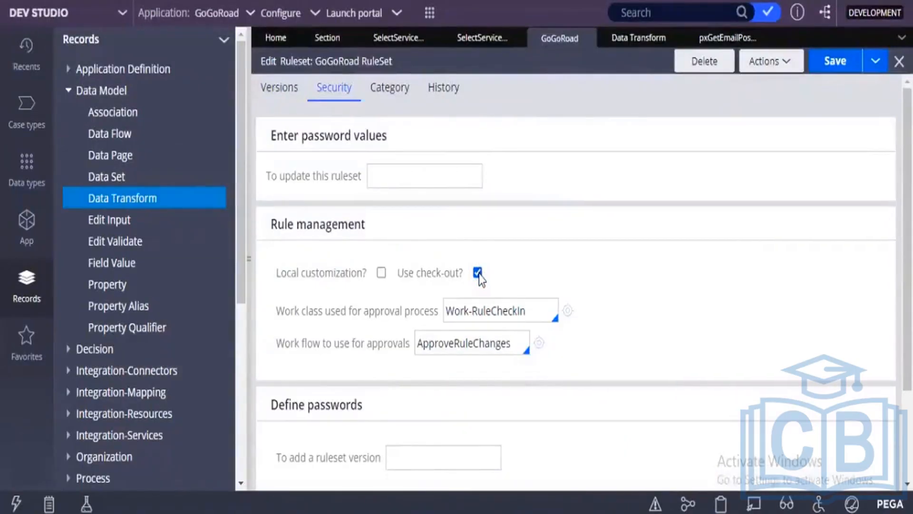
click(483, 41)
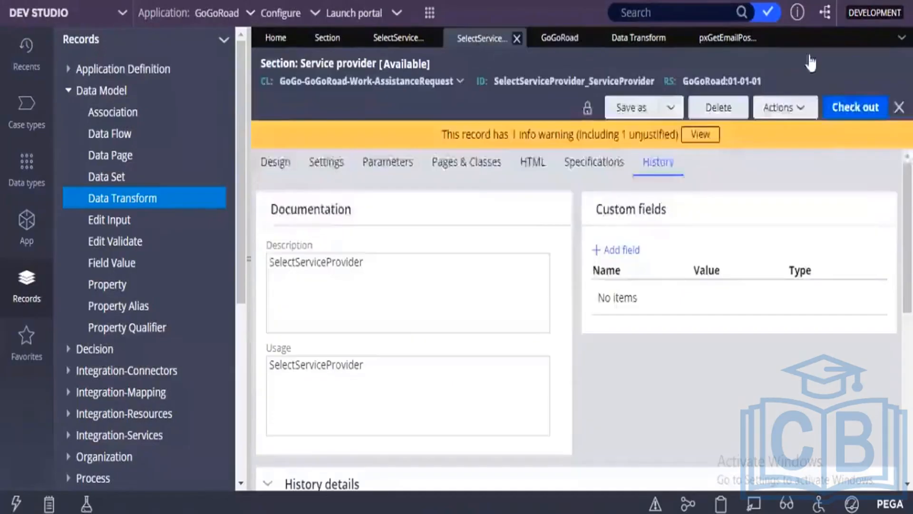
click(857, 110)
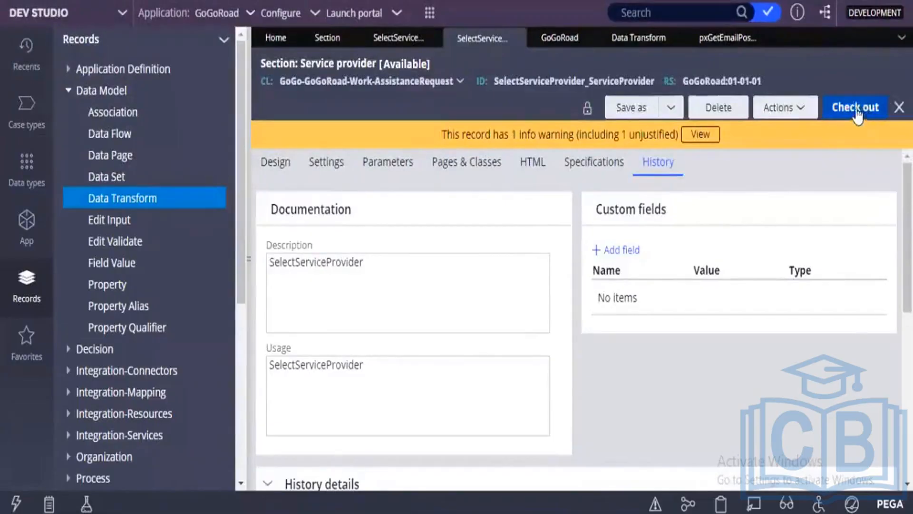
click(559, 40)
click(477, 272)
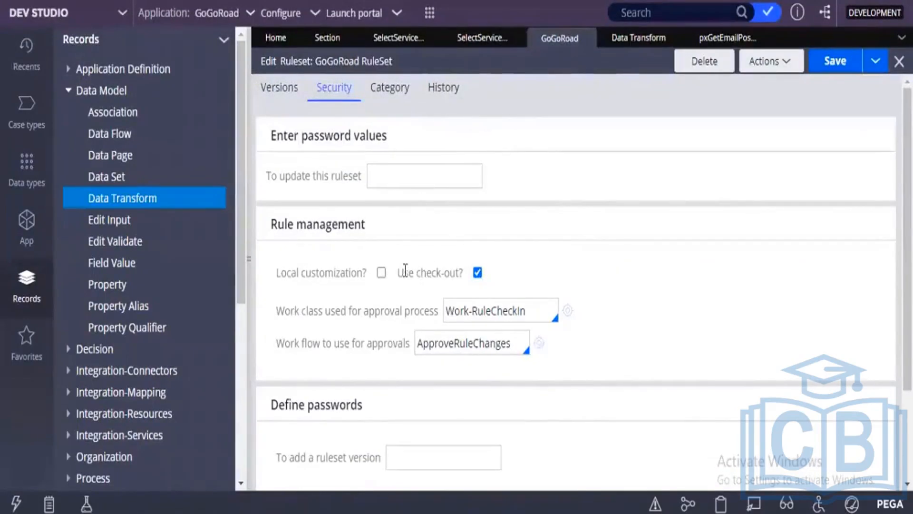
drag(404, 272, 456, 273)
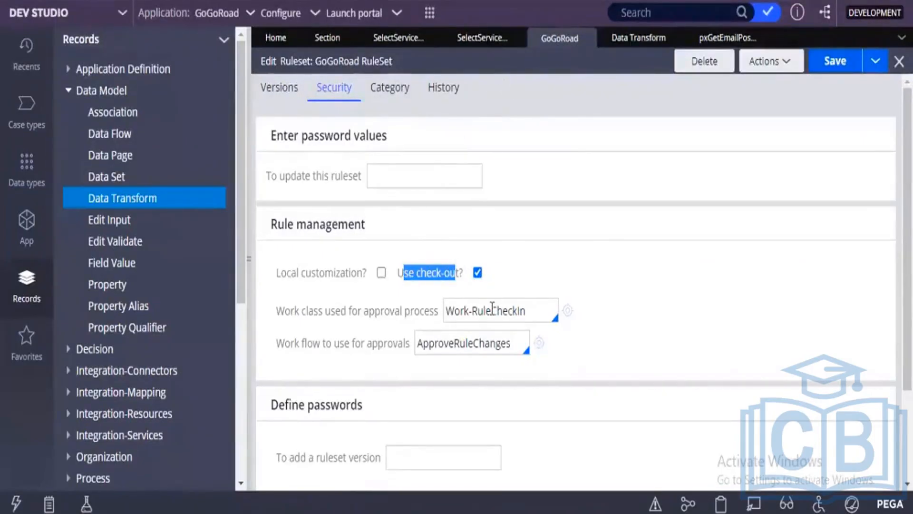
Step: Check out the Service provider section, delete its table layout, and widen the design area
click(482, 38)
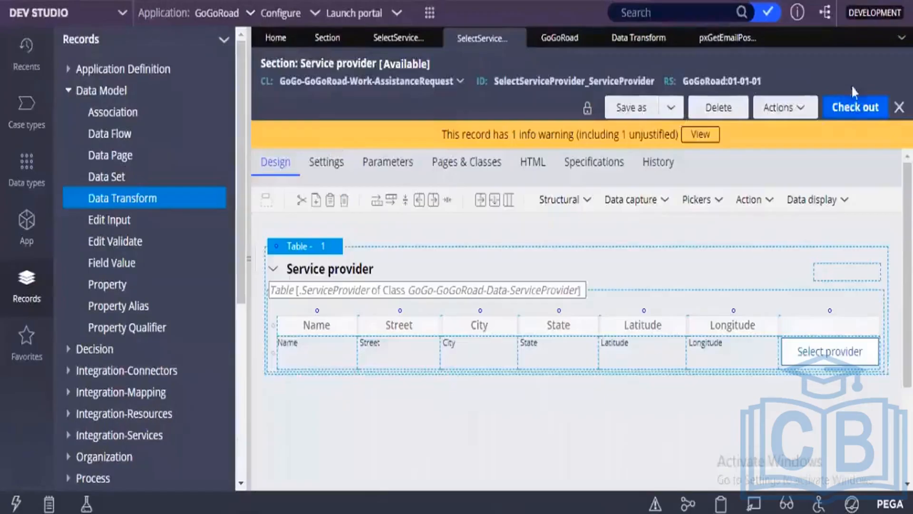
click(849, 115)
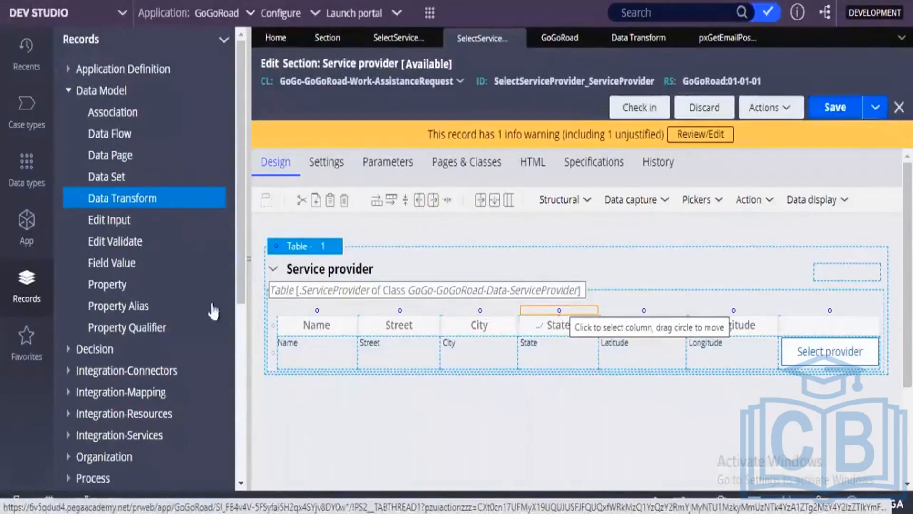
right_click(317, 248)
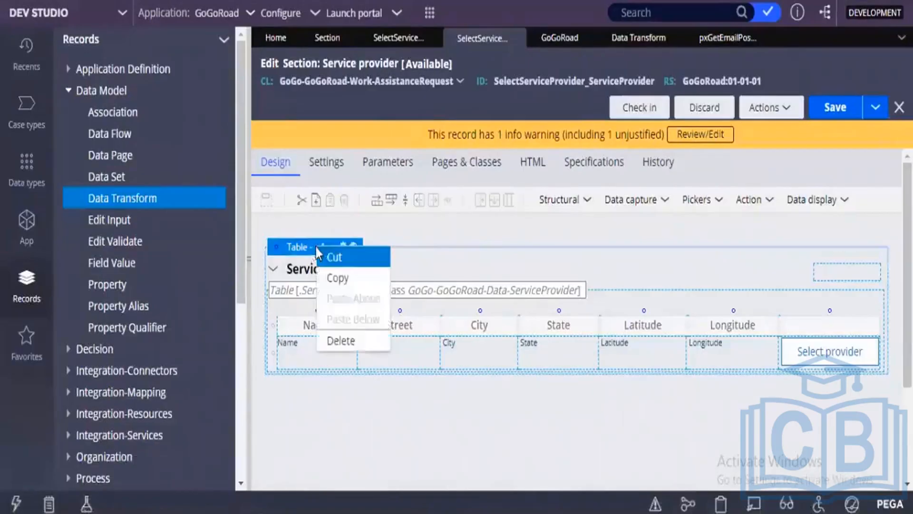
click(336, 341)
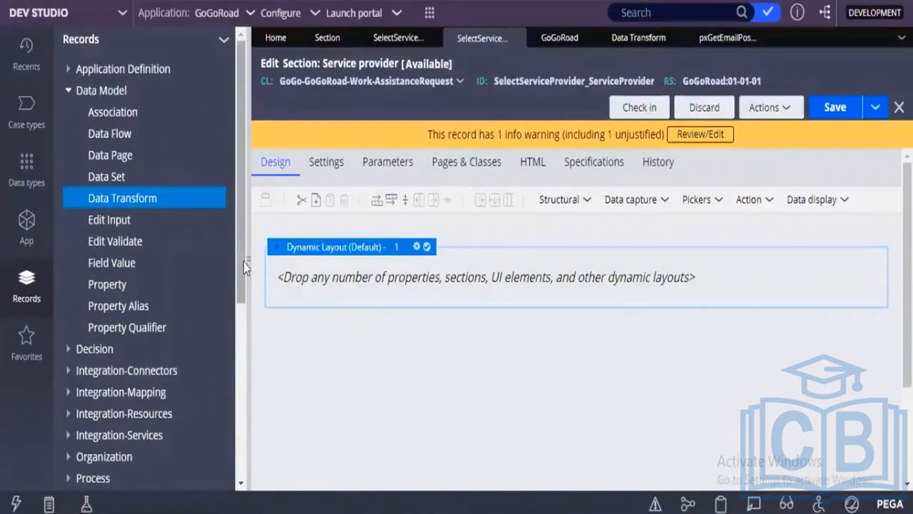
drag(247, 257, 176, 262)
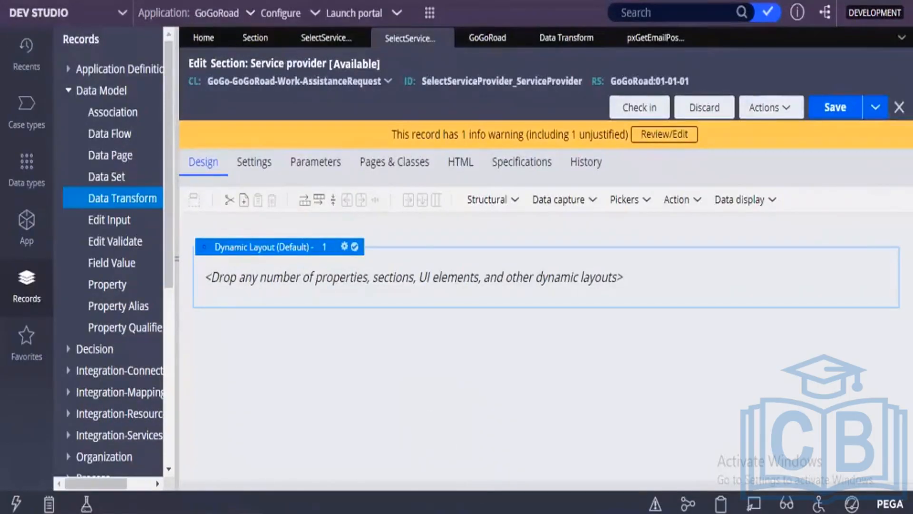
Step: Switch to Notepad and add the line "Section ----------------- layouts" below the ruleset note in the day 5 file
key(alt+Tab)
text(Sec)
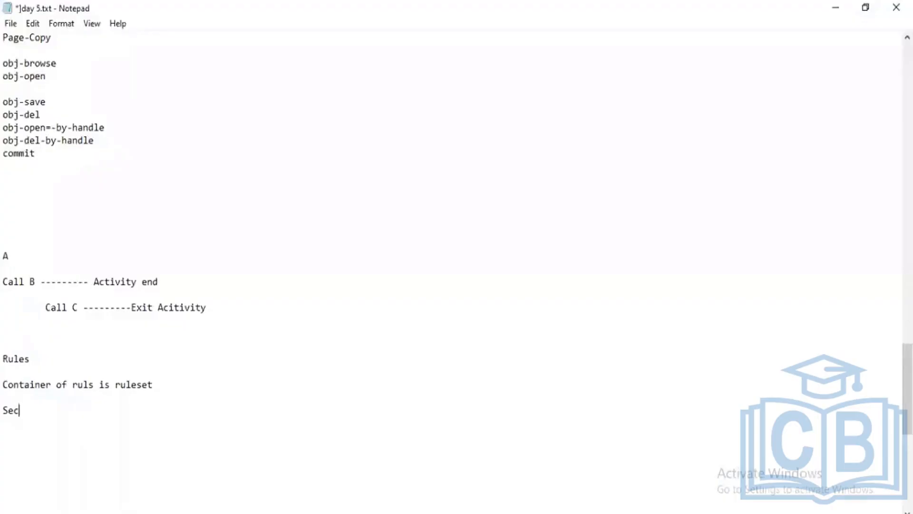
text(tion ----------------- ;ayouts)
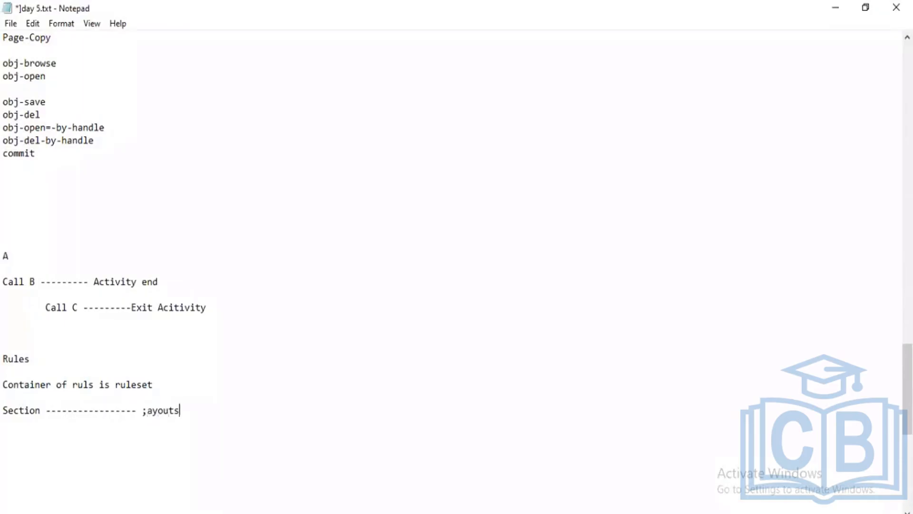
key(Left)
key(Left)
key(Left)
key(Left)
key(Left)
key(Left)
key(BackSpace)
text(l)
Step: Return to Pega Dev Studio and add a Button to the Service provider section's dynamic layout
key(alt+Tab)
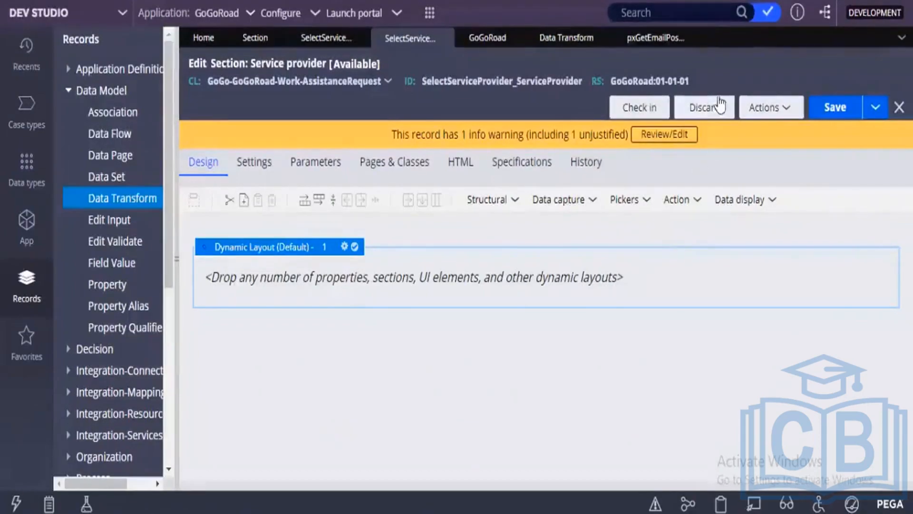
click(757, 109)
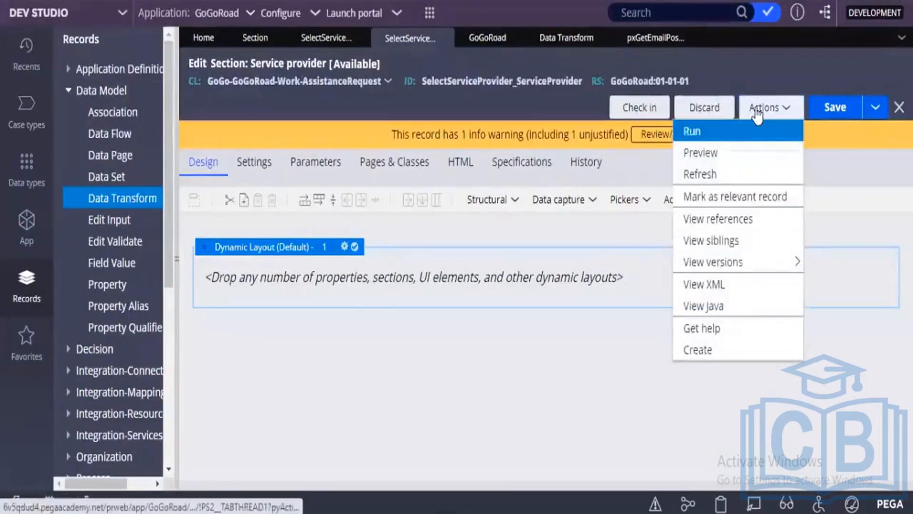
click(758, 109)
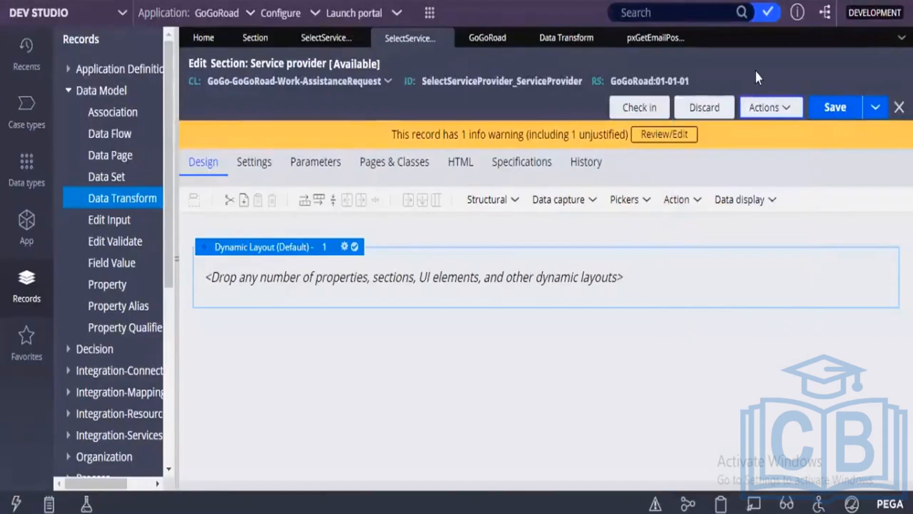
click(675, 205)
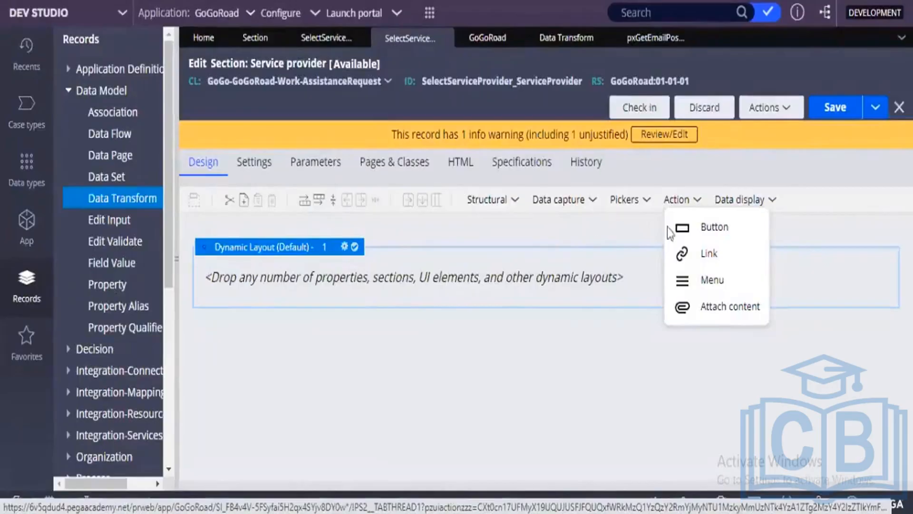
drag(710, 228, 398, 291)
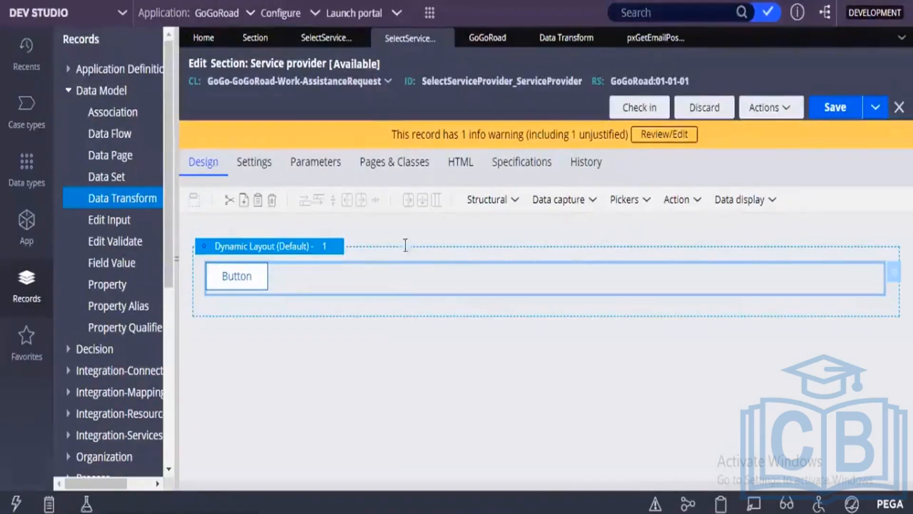
Step: Launch the GoGoRoad user portal and start a new Assistance Request case
click(390, 17)
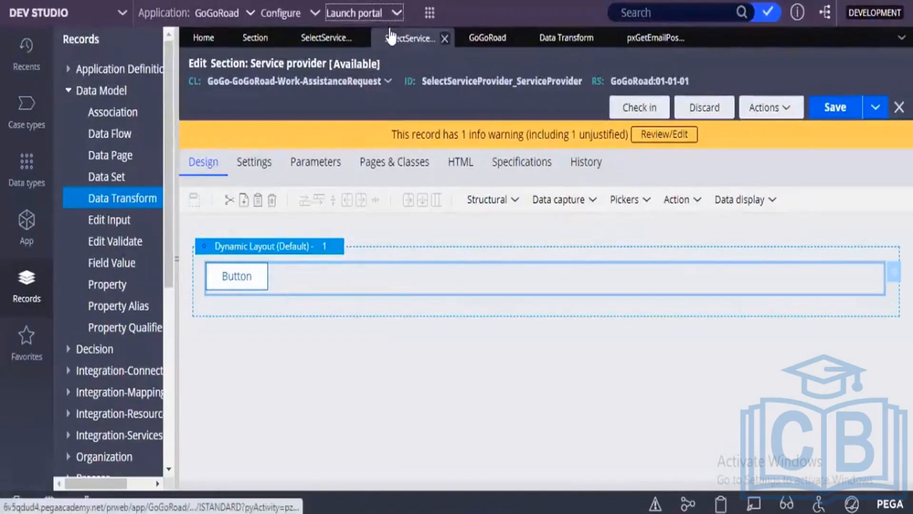
click(385, 29)
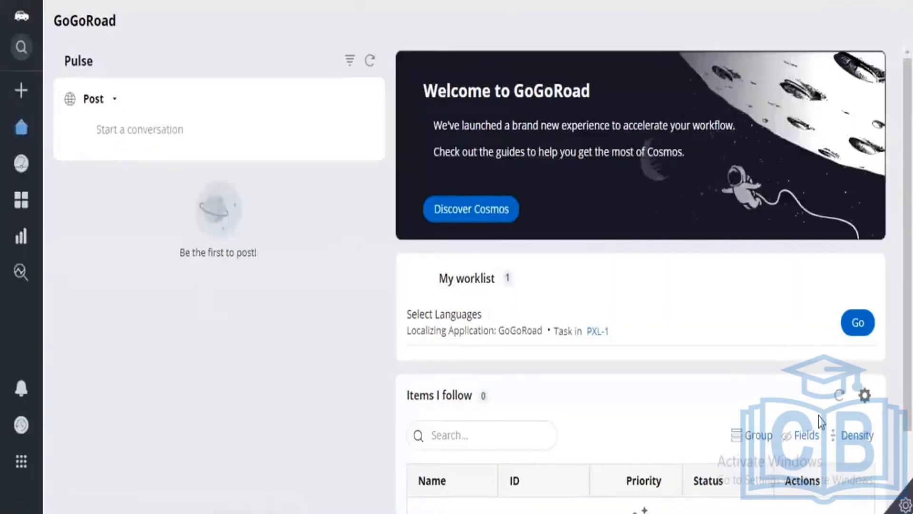
scroll(818, 415, down, 2)
scroll(818, 416, up, 2)
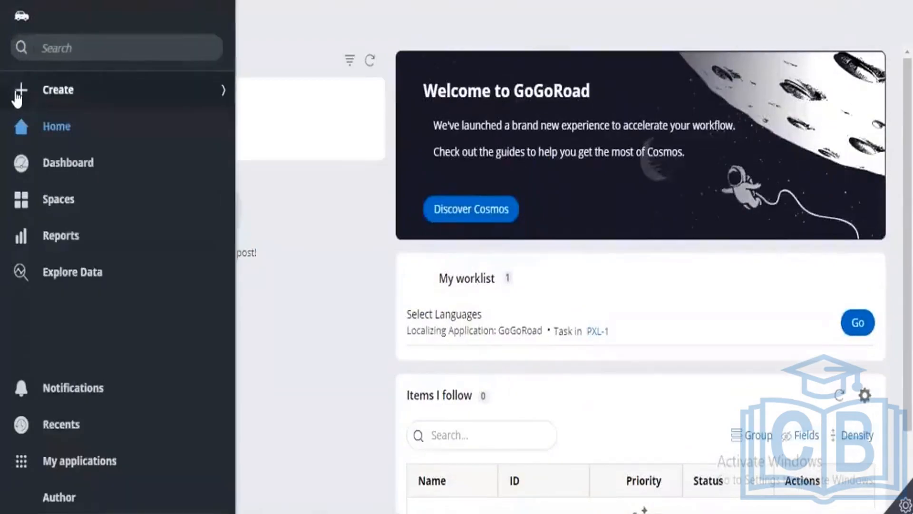
click(17, 90)
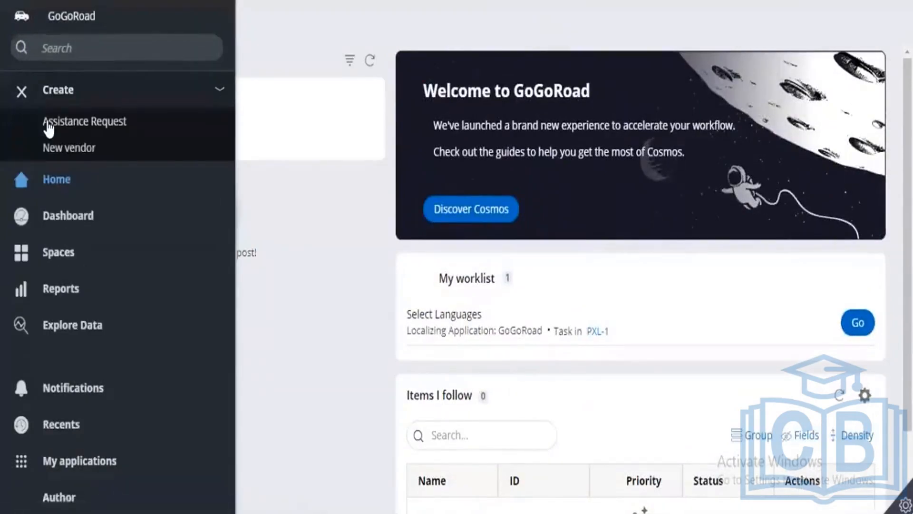
click(33, 122)
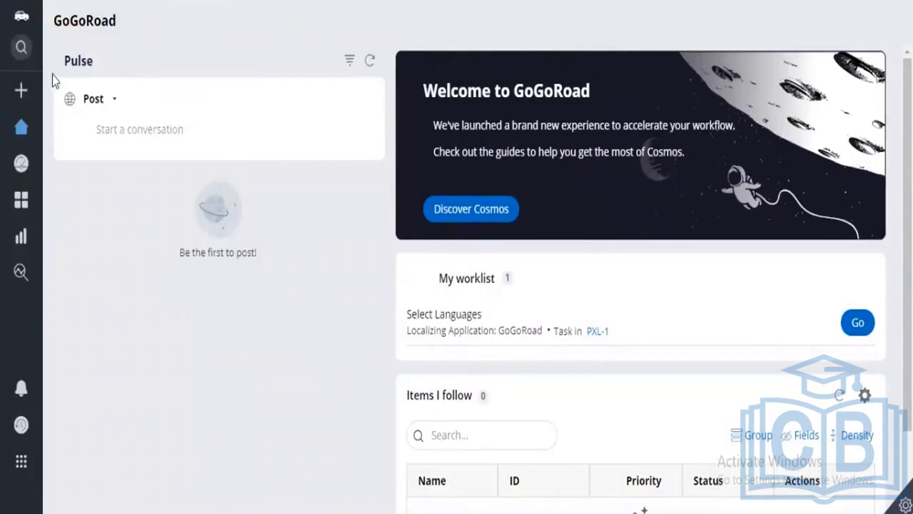
mouse_move(16, 96)
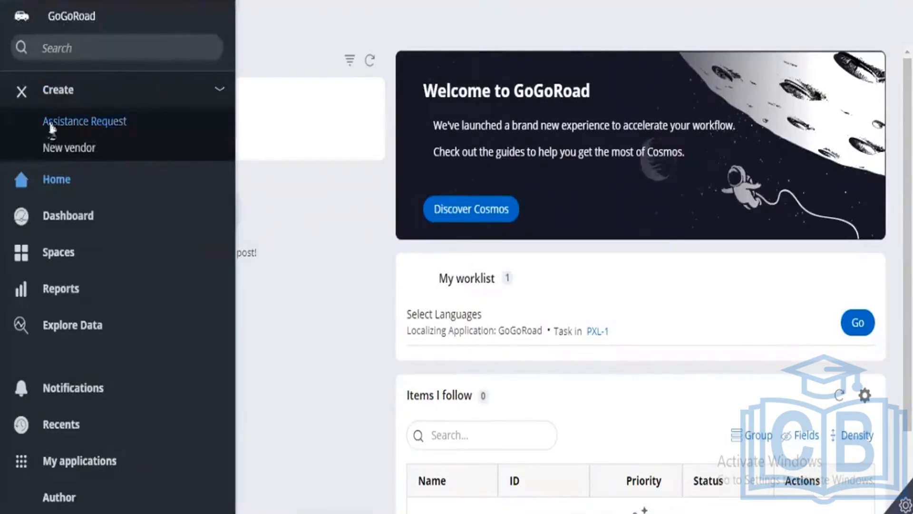
click(52, 126)
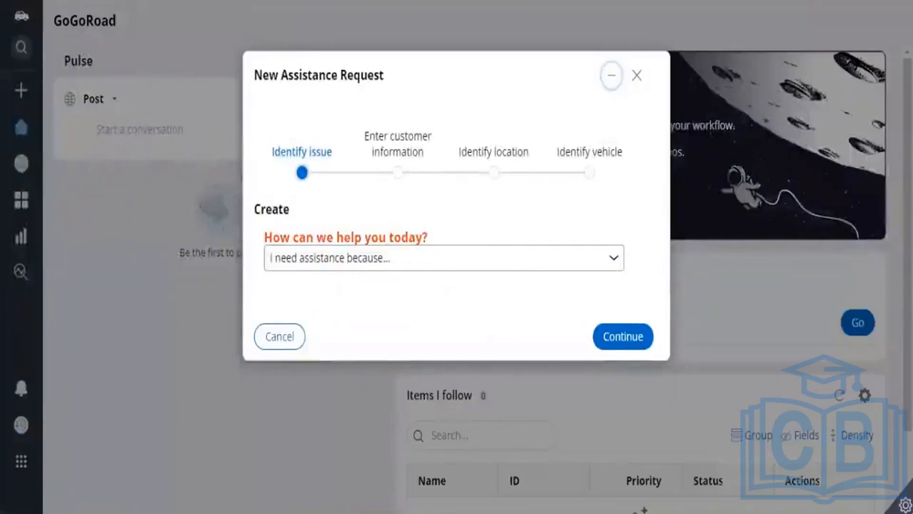
Step: Turn on Live UI inspection and inspect the "How can we help you today?" dropdown in the new request form
click(904, 504)
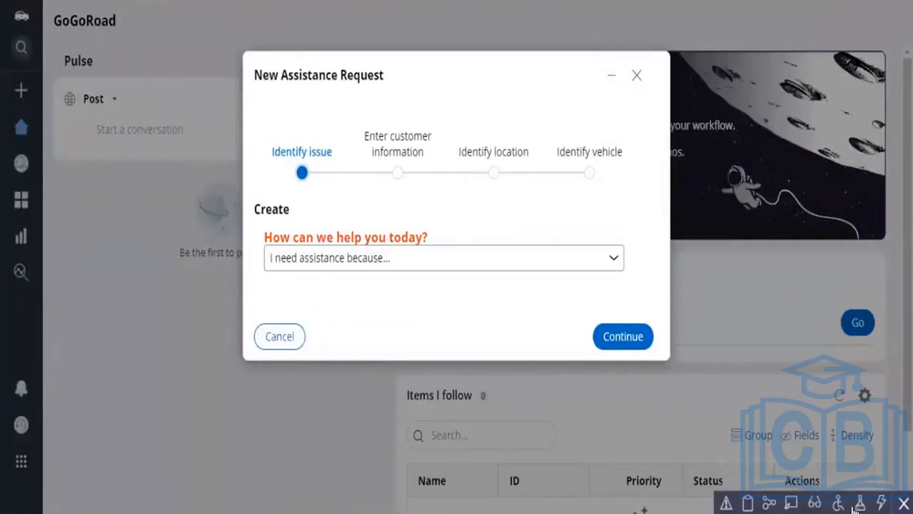
click(791, 502)
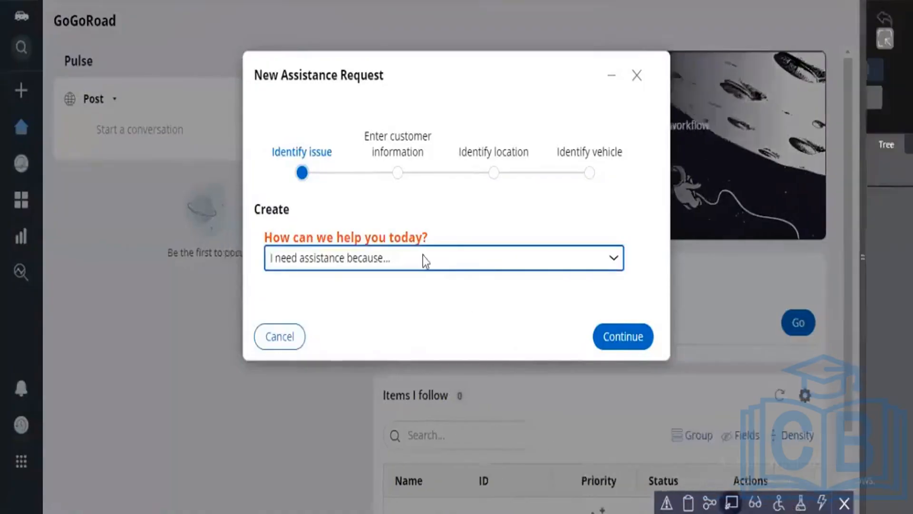
mouse_move(425, 260)
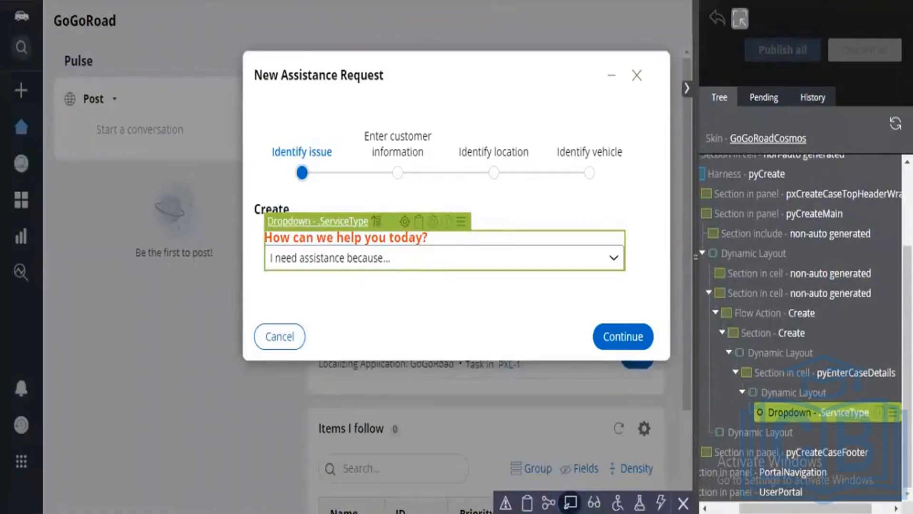
Step: Open the pyEnterCaseDetails section containing the inspected dropdown and convert it to the full section editor
click(323, 221)
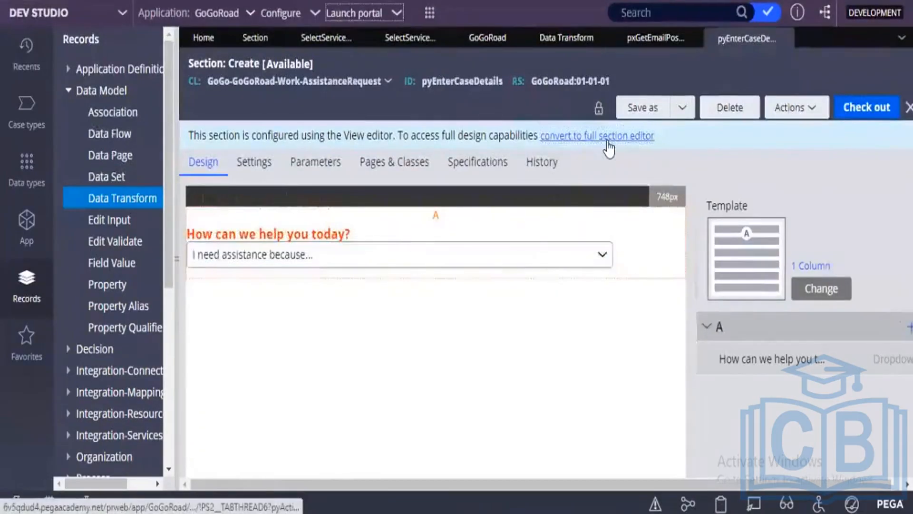
click(597, 136)
click(719, 339)
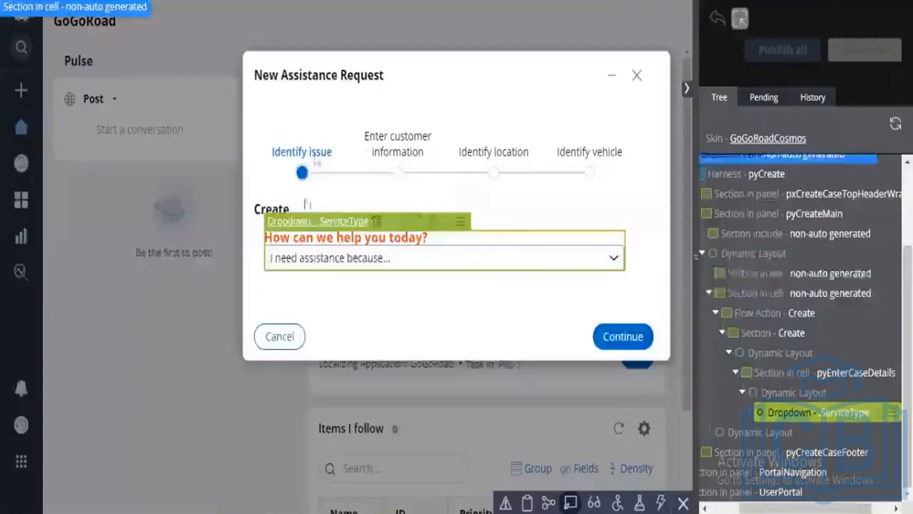
Step: Turn off Live UI, switch to the day 5 notes in Notepad and highlight Live UI in the debugging tools line
click(570, 502)
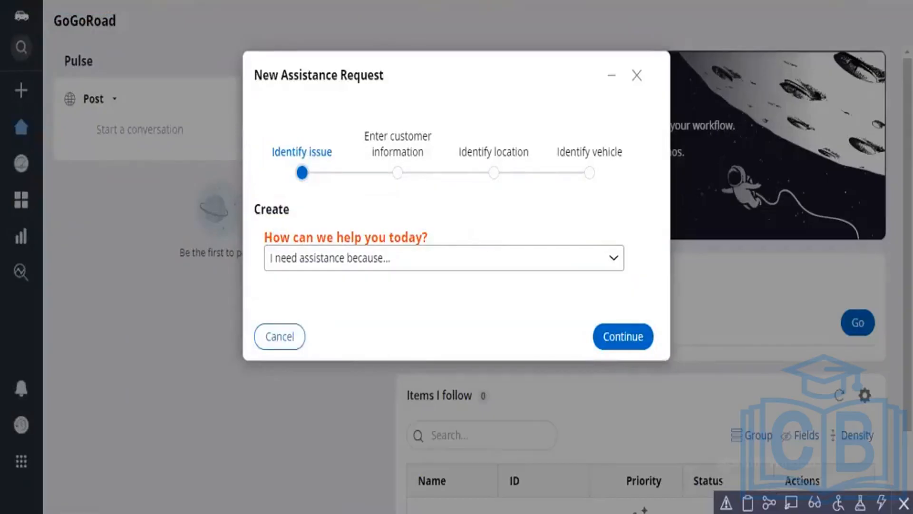
key(alt+Tab)
scroll(339, 332, up, 5)
scroll(339, 332, up, 10)
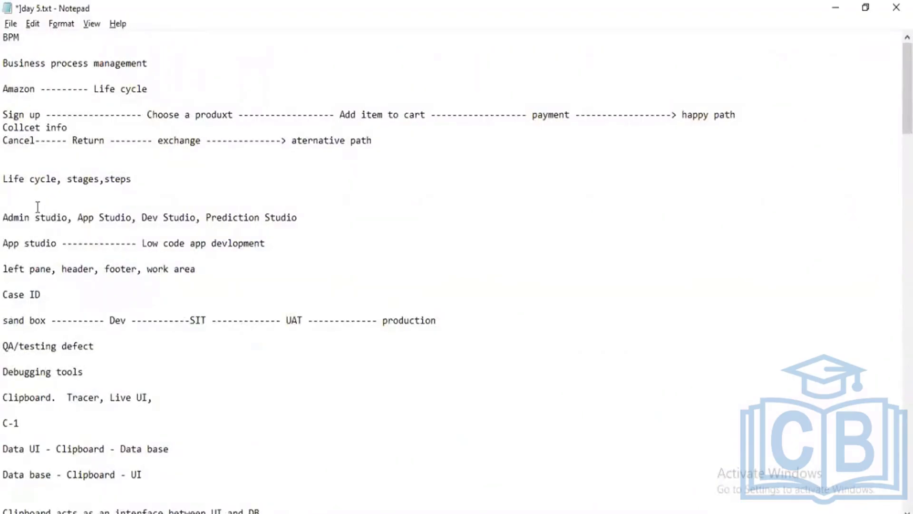
scroll(86, 308, down, 2)
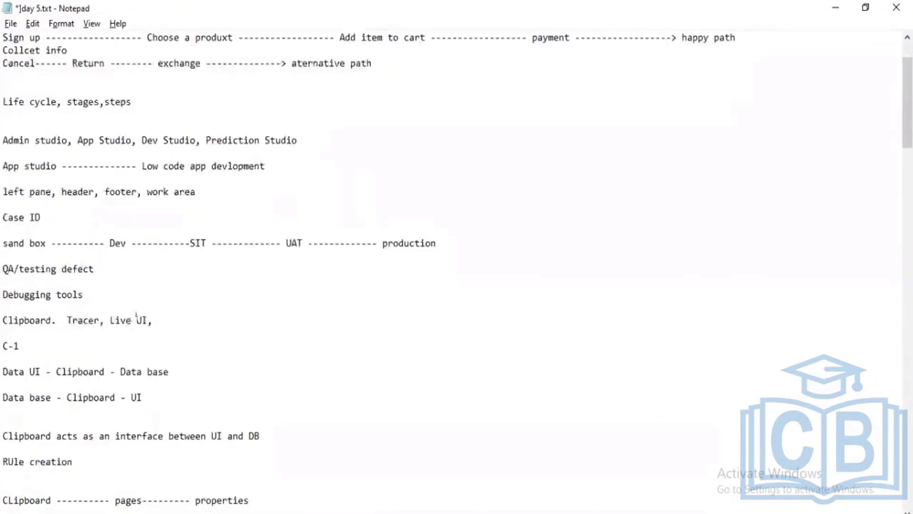
drag(153, 320, 5, 320)
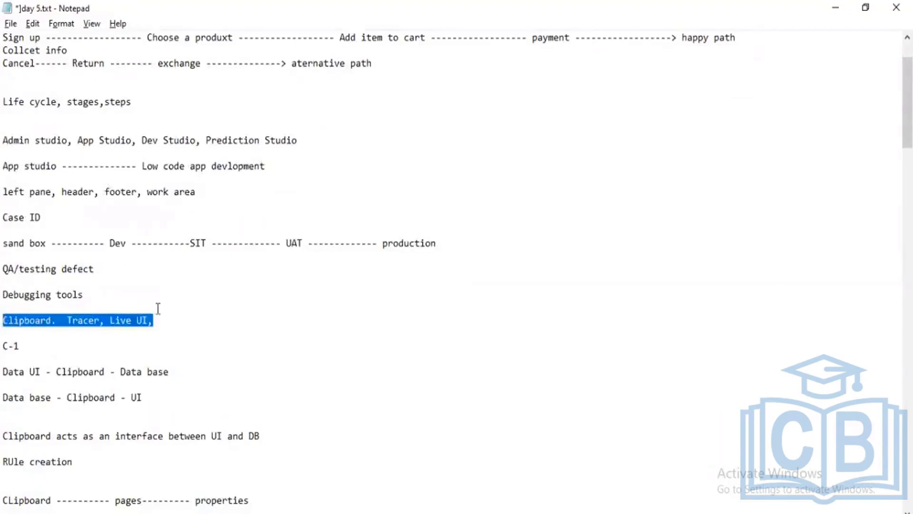
drag(110, 320, 147, 320)
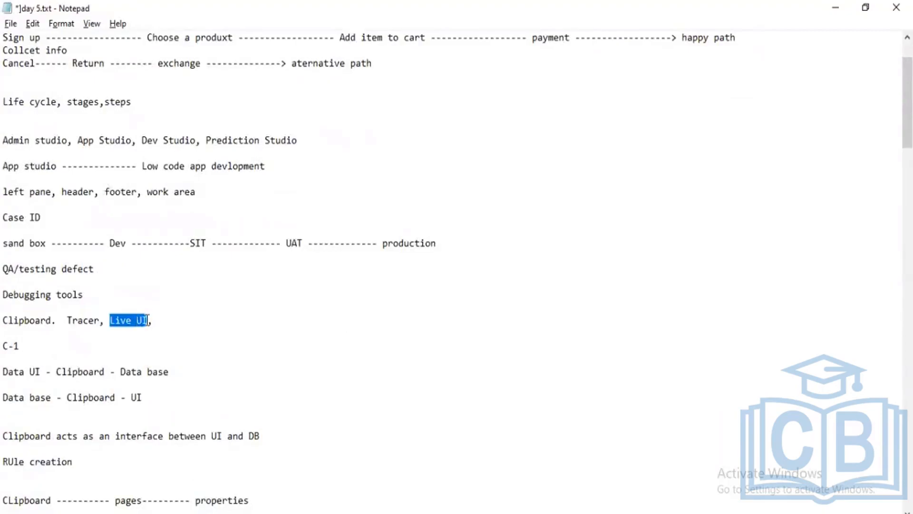
click(834, 2)
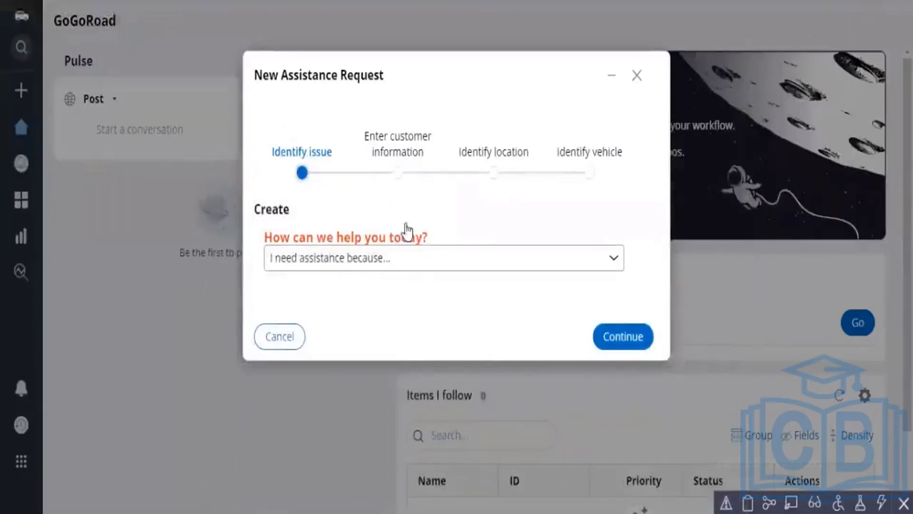
Step: Return to the new Assistance Request form and inspect the "How can we help you today?" dropdown with Live UI again
click(412, 256)
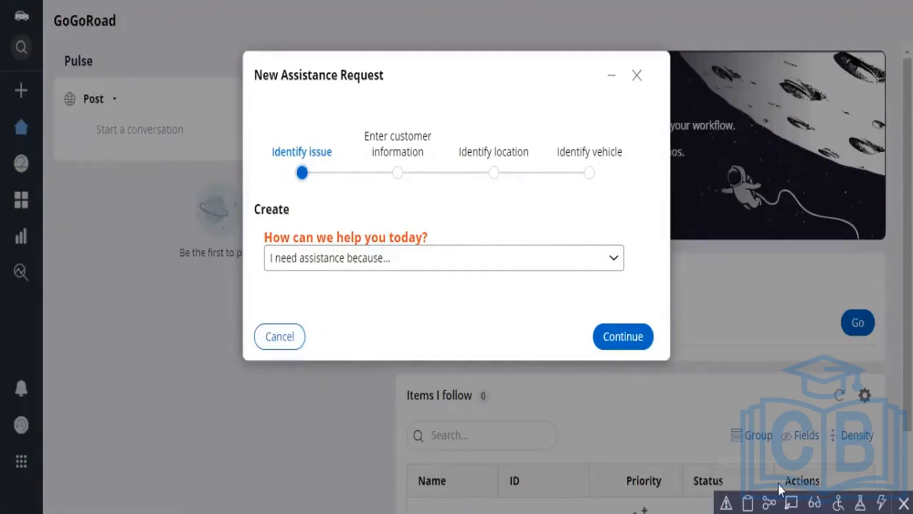
click(786, 497)
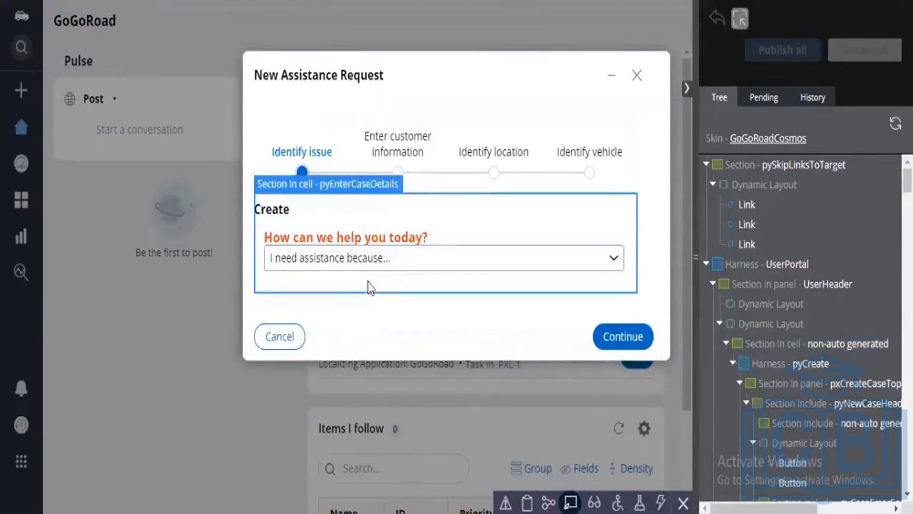
click(385, 275)
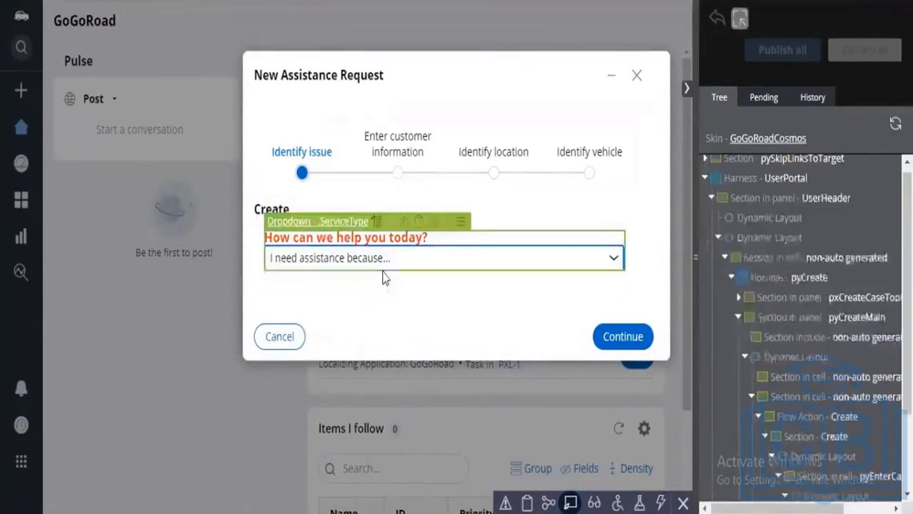
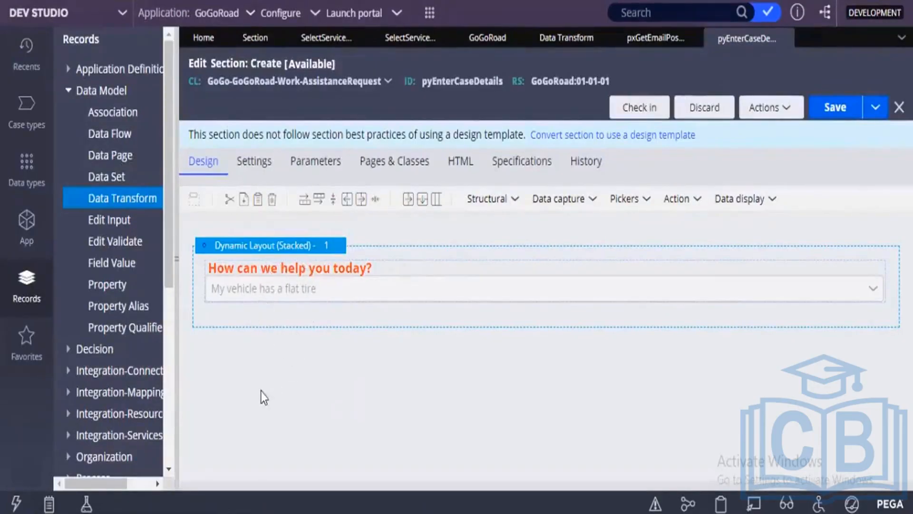
Step: In the Create section in Dev Studio, add a Button below the dropdown in the dynamic layout and save the section
click(310, 289)
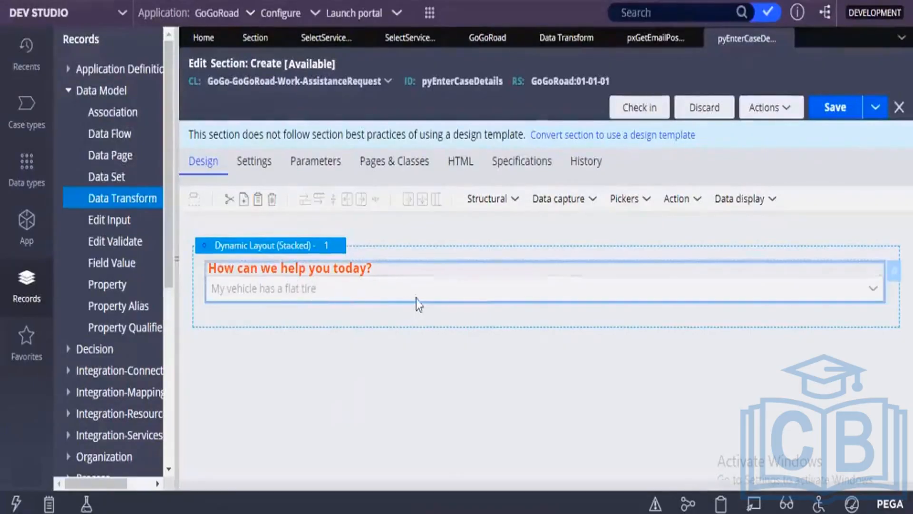
click(689, 207)
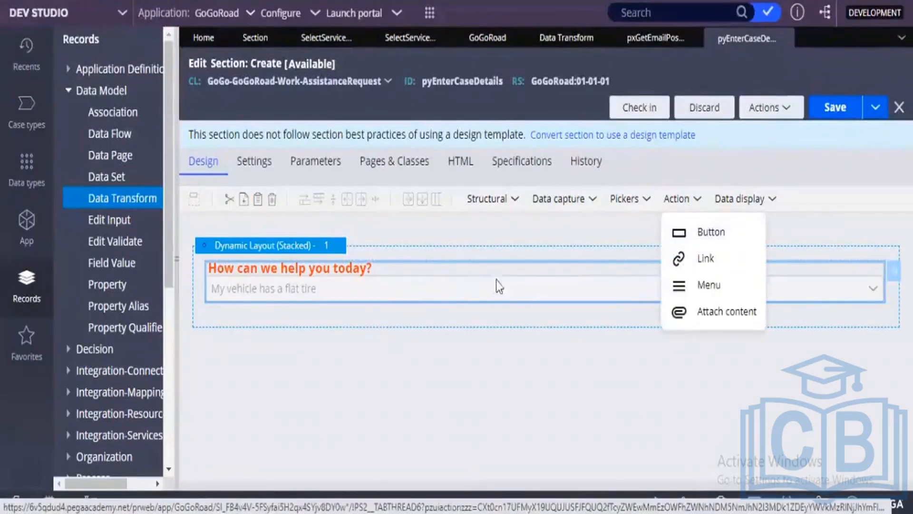
drag(701, 231, 335, 327)
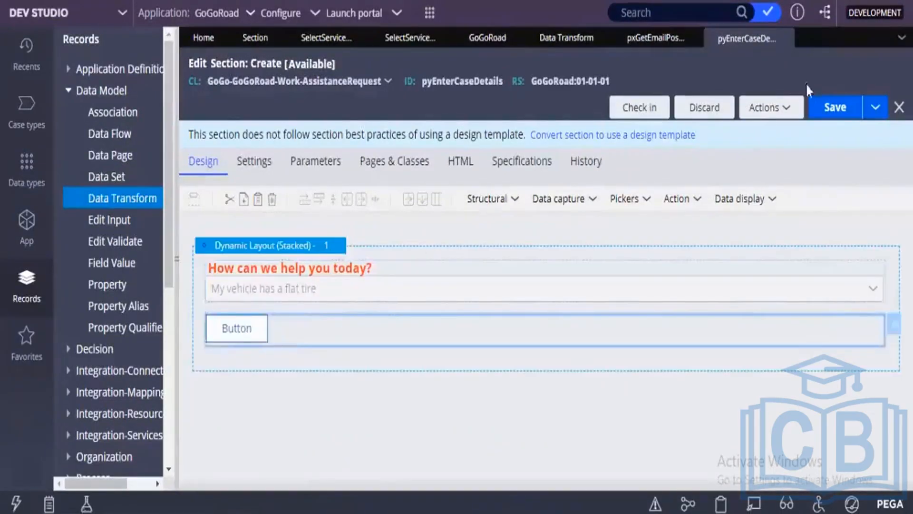
click(831, 106)
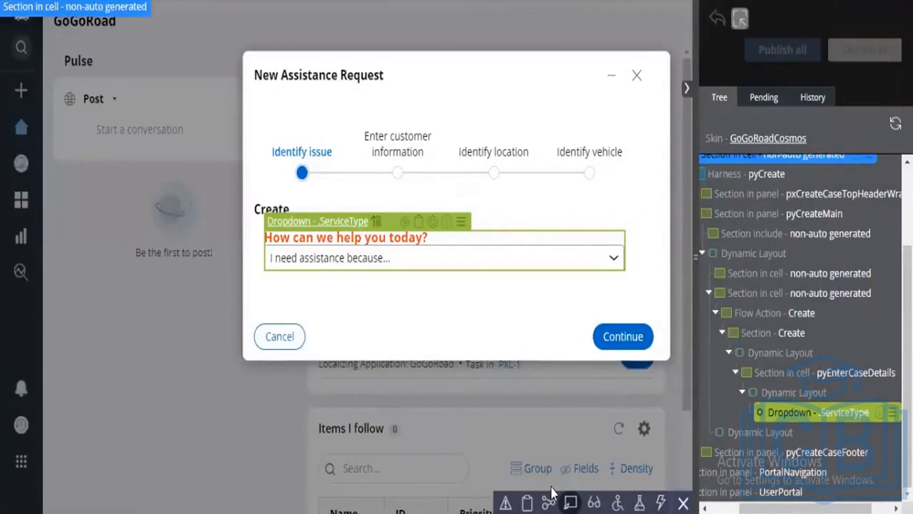
Step: Turn off Live UI in the user portal, close the open form and start a new Assistance Request to test the added Button
click(569, 502)
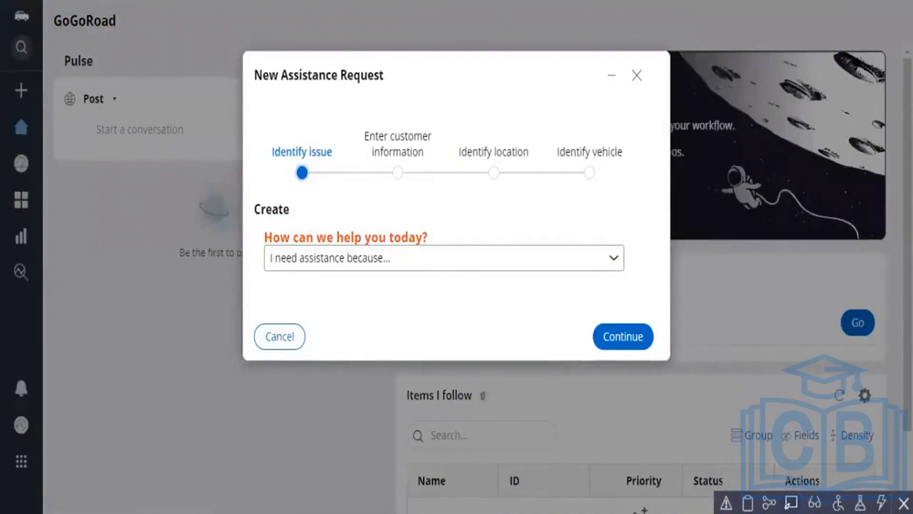
key(alt+Tab)
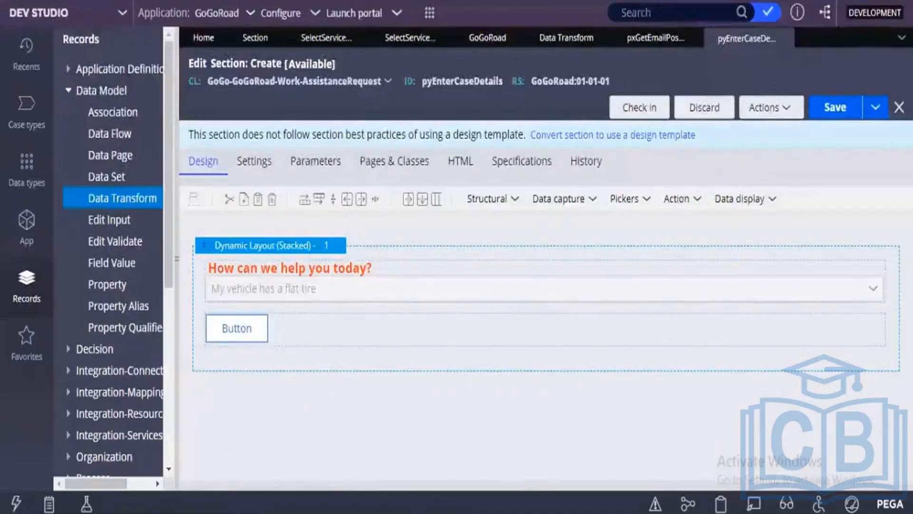
key(alt+Tab)
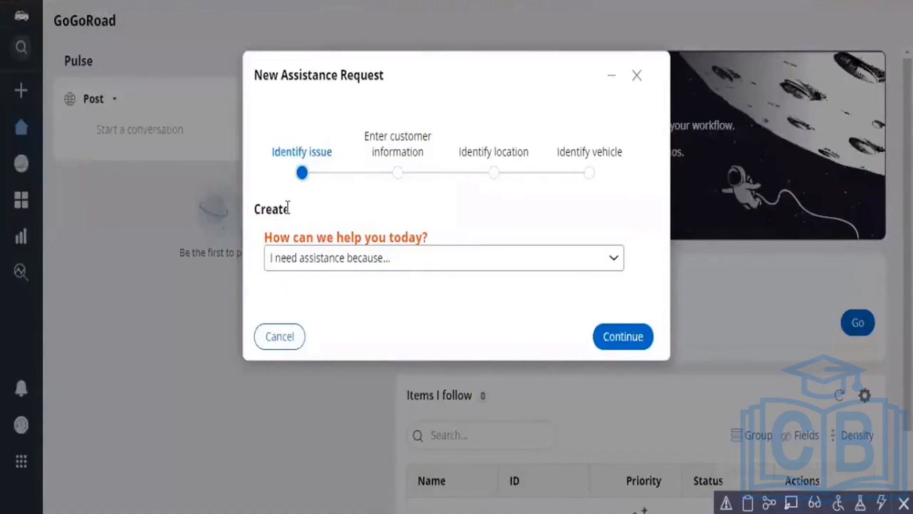
click(638, 75)
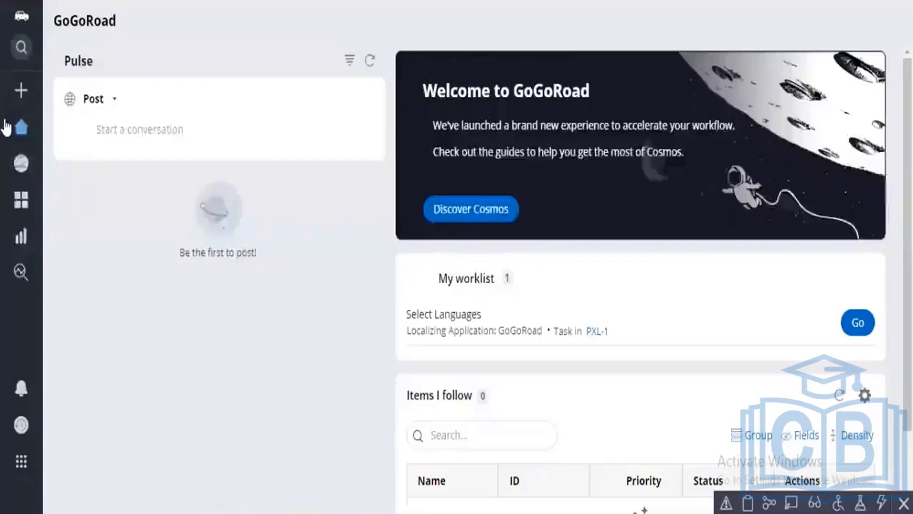
mouse_move(14, 114)
click(21, 91)
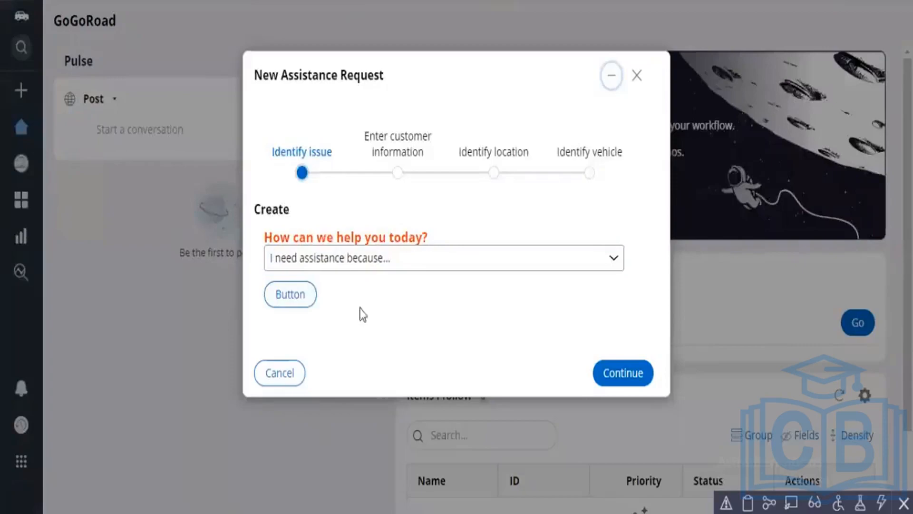
click(282, 300)
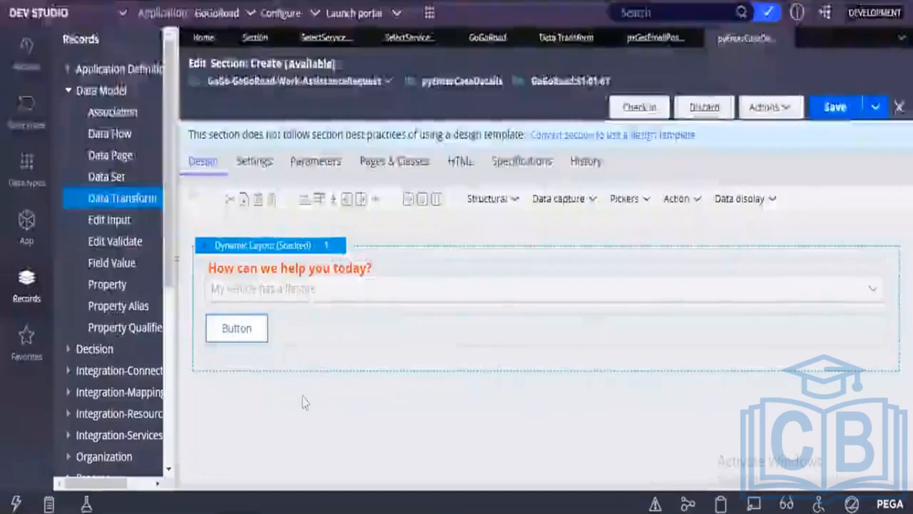
Step: Return to the Create section in Dev Studio and view the structural layout types that can be added
click(713, 335)
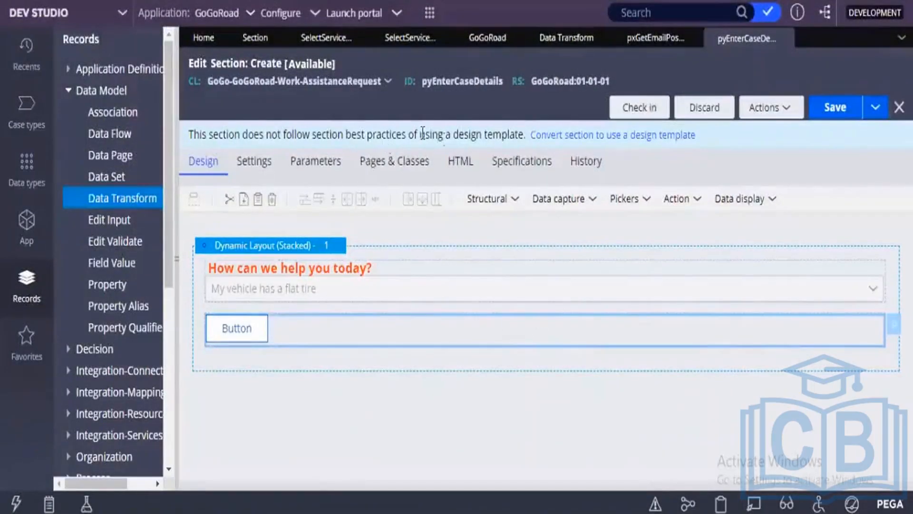
click(495, 208)
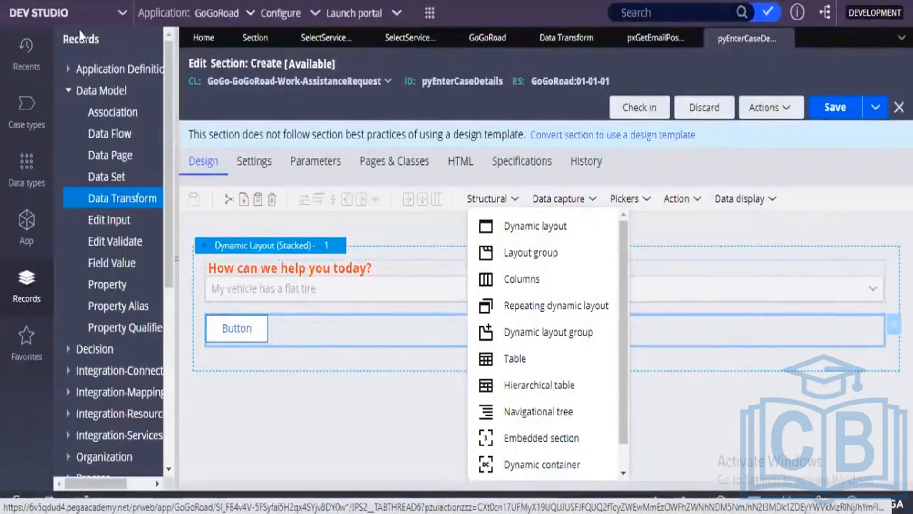
Step: Switch to App Studio, view the application's channel interfaces and preview the GoGoRoad user portal
click(92, 19)
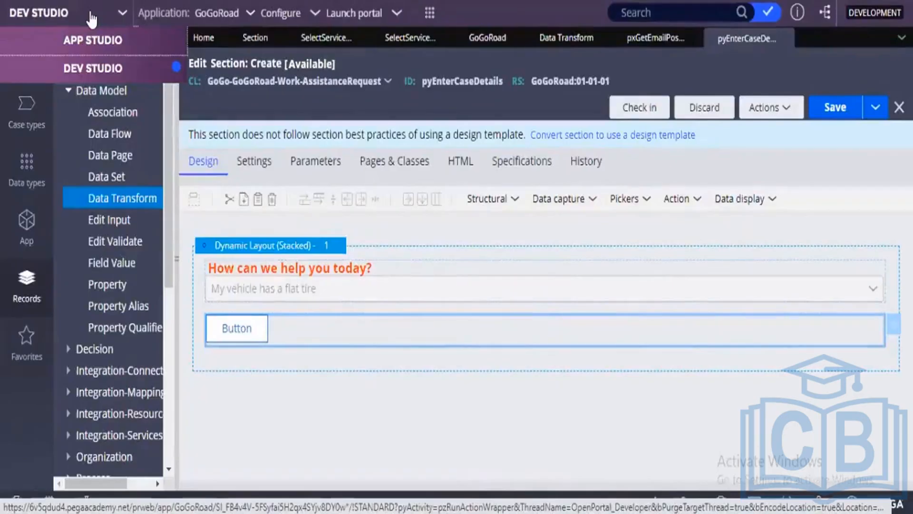
click(93, 42)
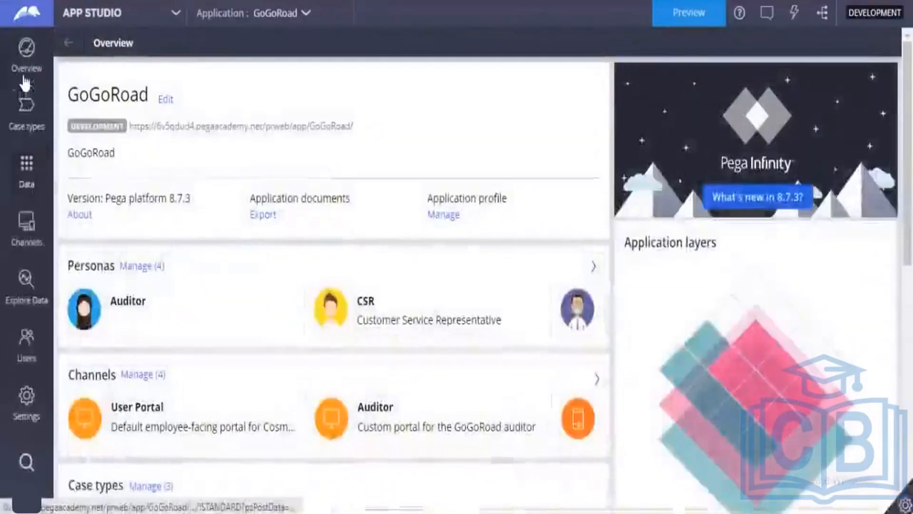
click(15, 219)
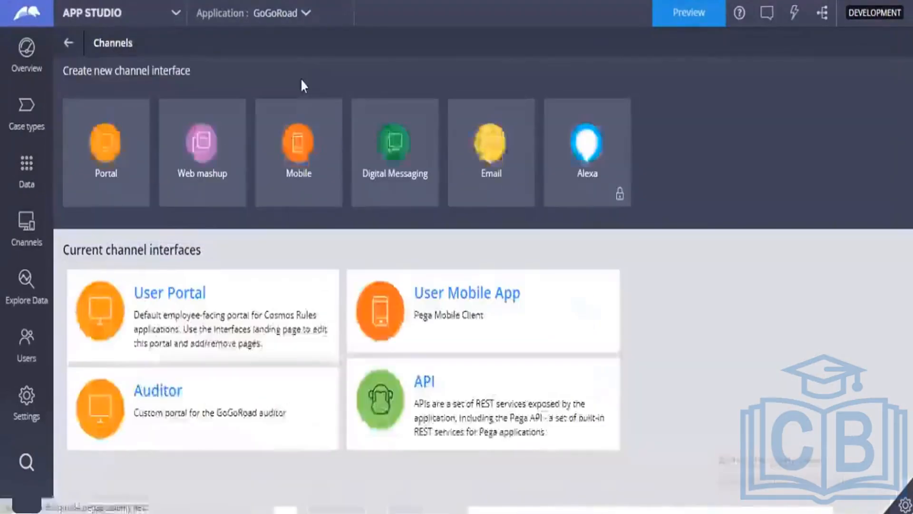
click(685, 24)
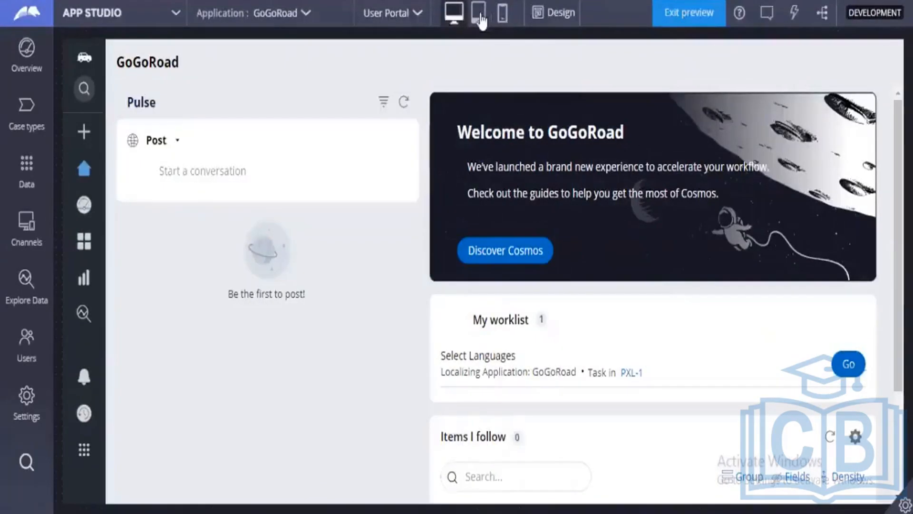
Step: Preview the user portal at tablet size, first as Apple iPad Pro 10.5, then as Lenovo Tab 4 8 and Samsung Galaxy Tab S3
click(479, 14)
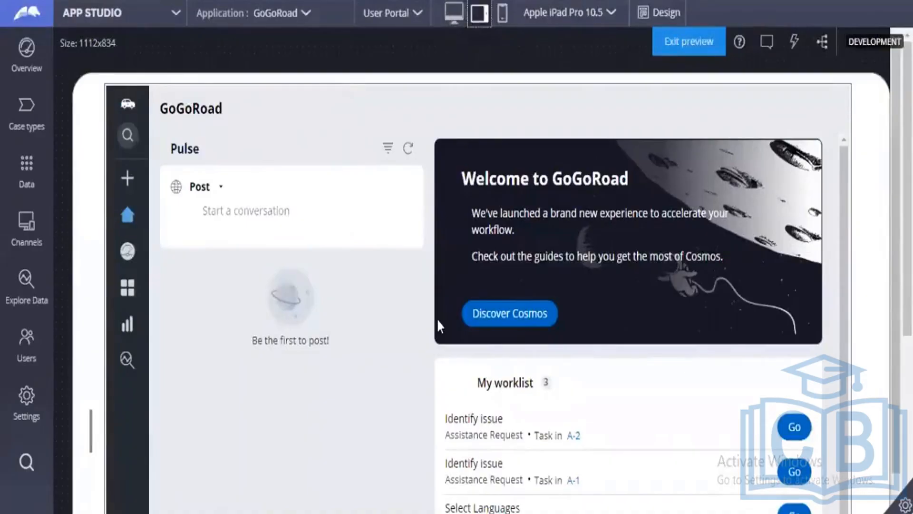
click(600, 19)
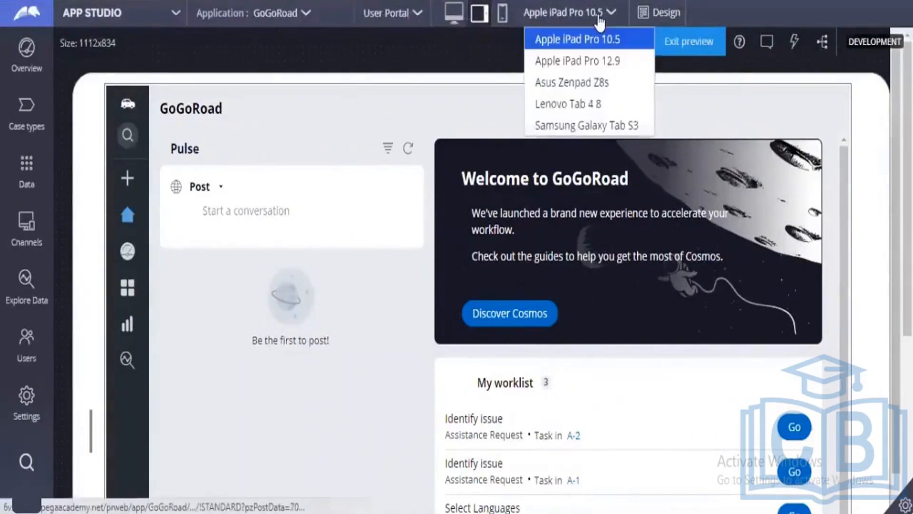
click(579, 113)
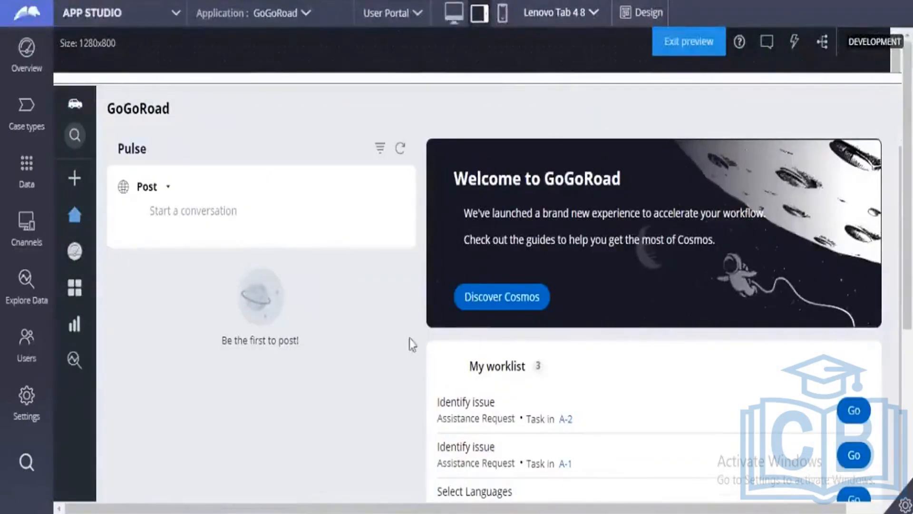
scroll(395, 348, down, 2)
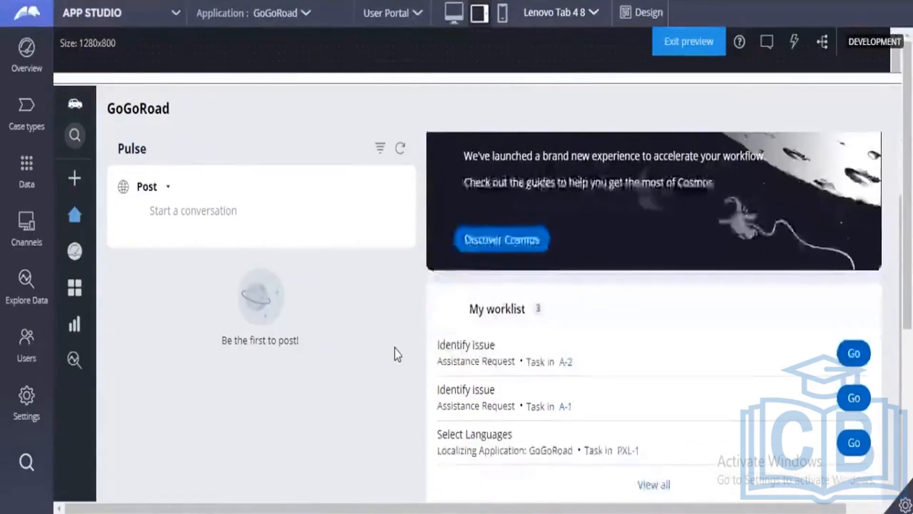
scroll(394, 348, up, 2)
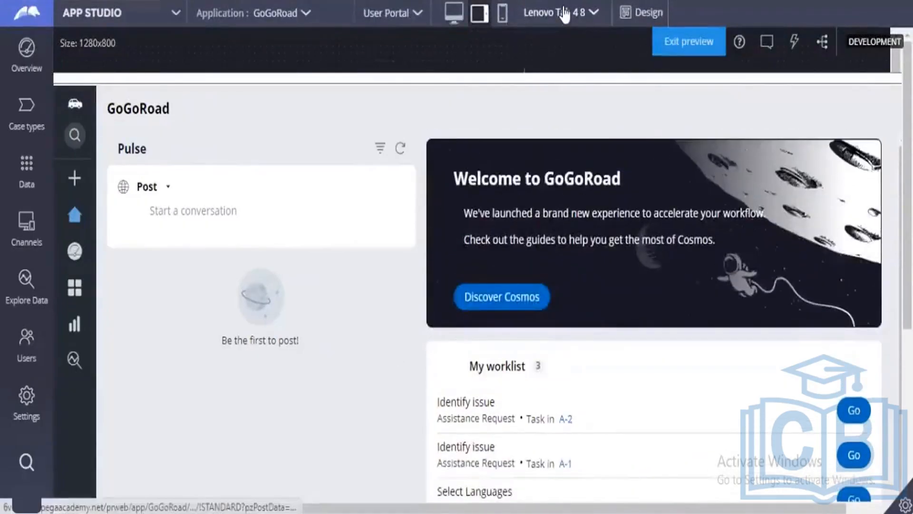
click(563, 14)
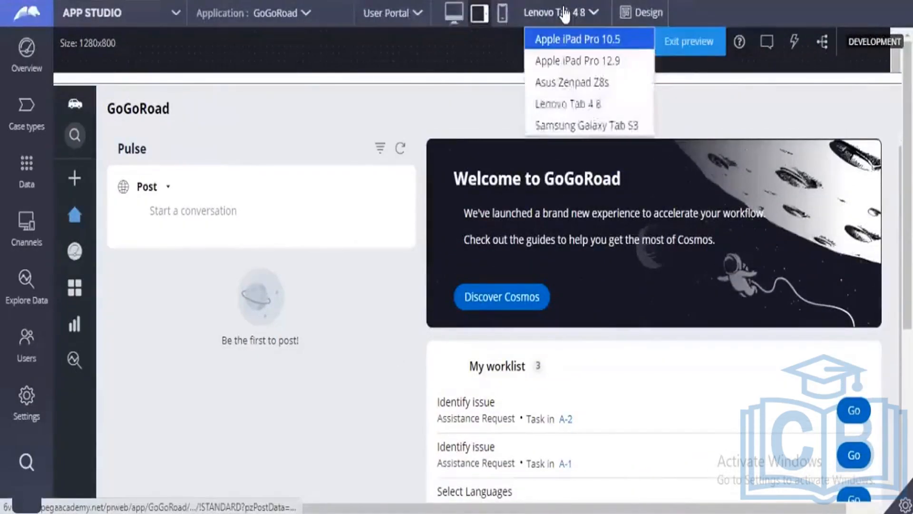
click(554, 124)
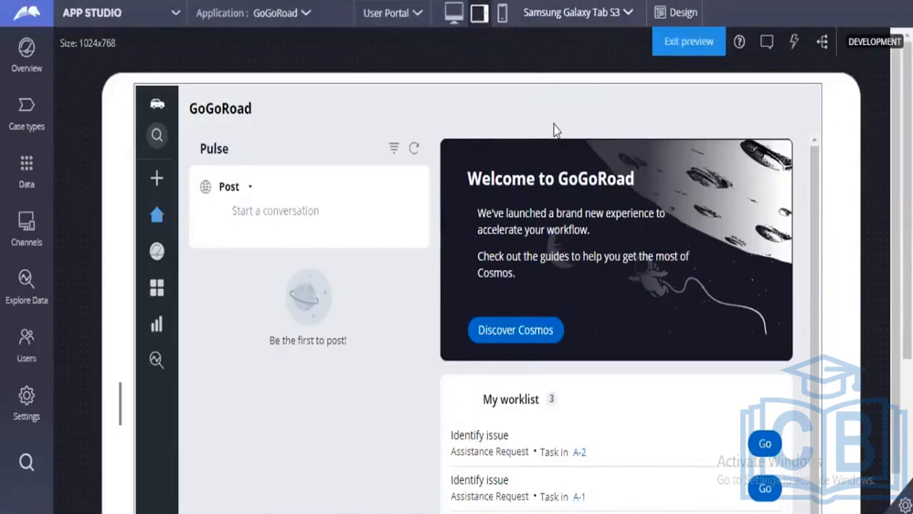
Step: Preview the user portal at phone size, first as Apple iPhone 11, then as Google Pixel 4 and Samsung Galaxy Note 10
click(504, 18)
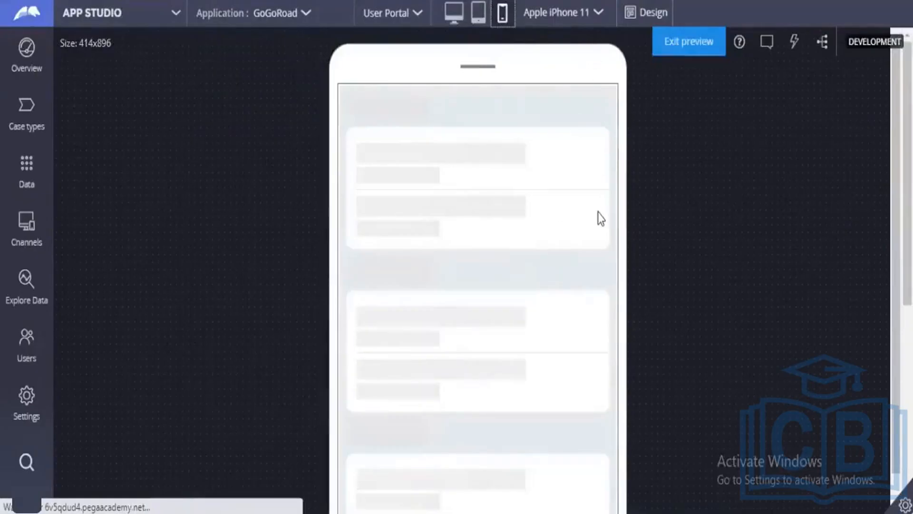
scroll(549, 343, down, 1)
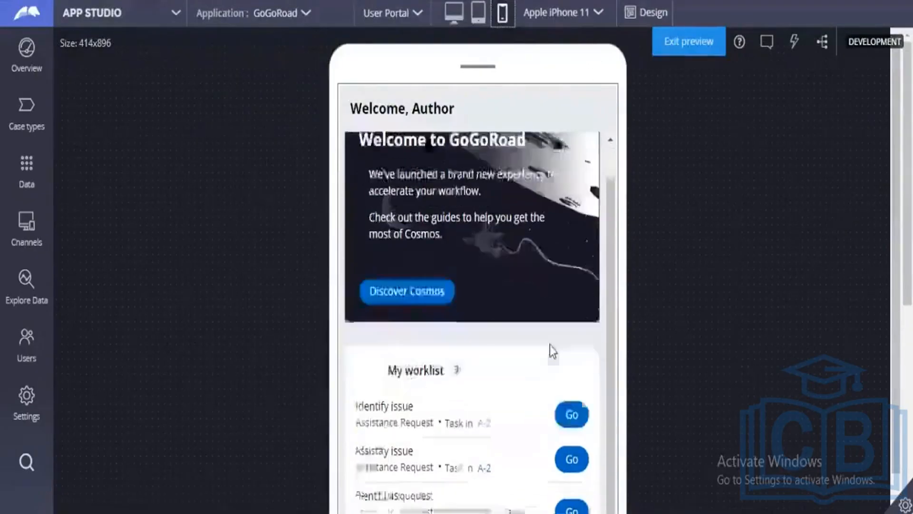
scroll(551, 351, down, 2)
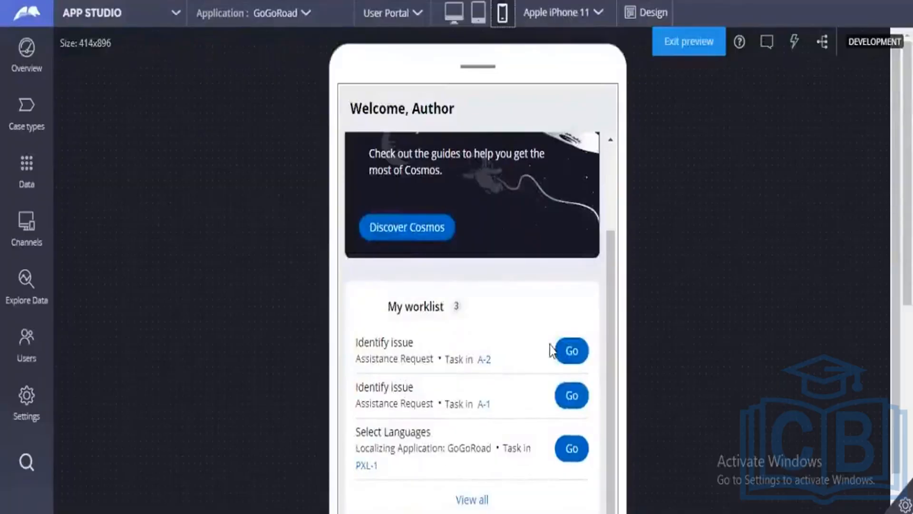
scroll(550, 344, up, 2)
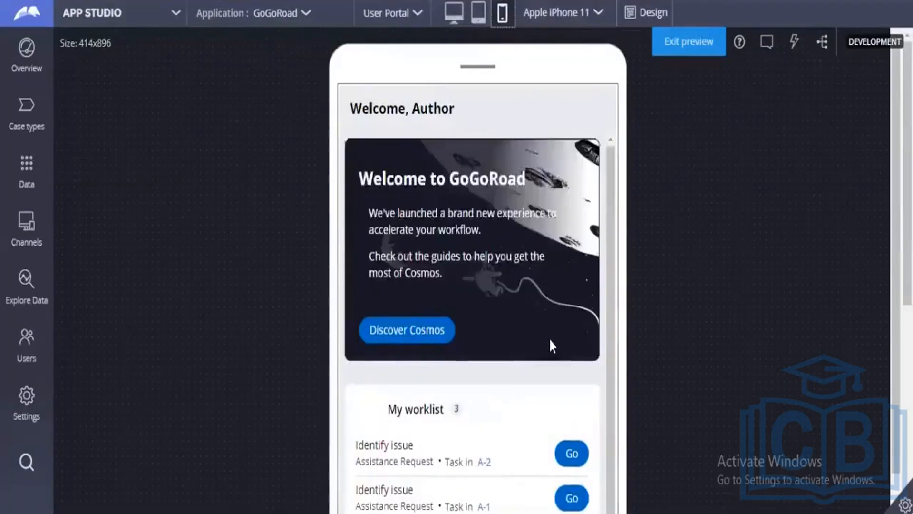
scroll(550, 346, down, 2)
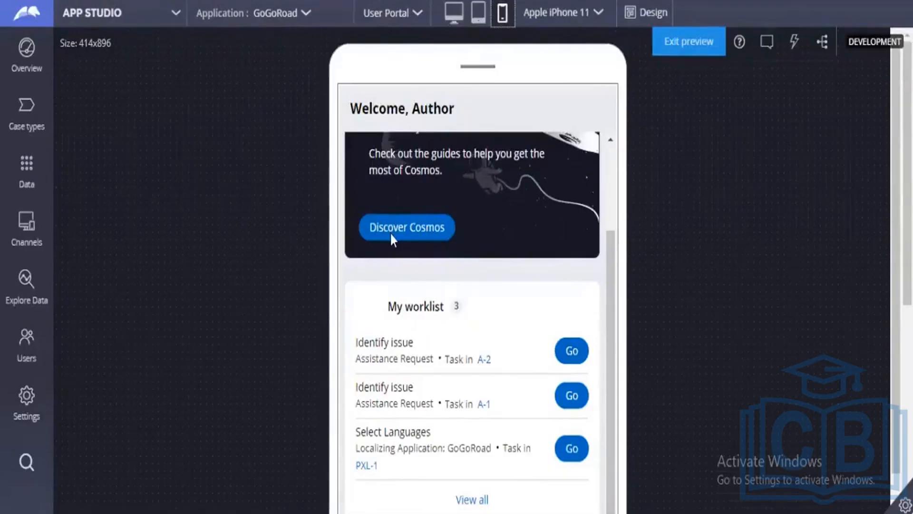
click(557, 19)
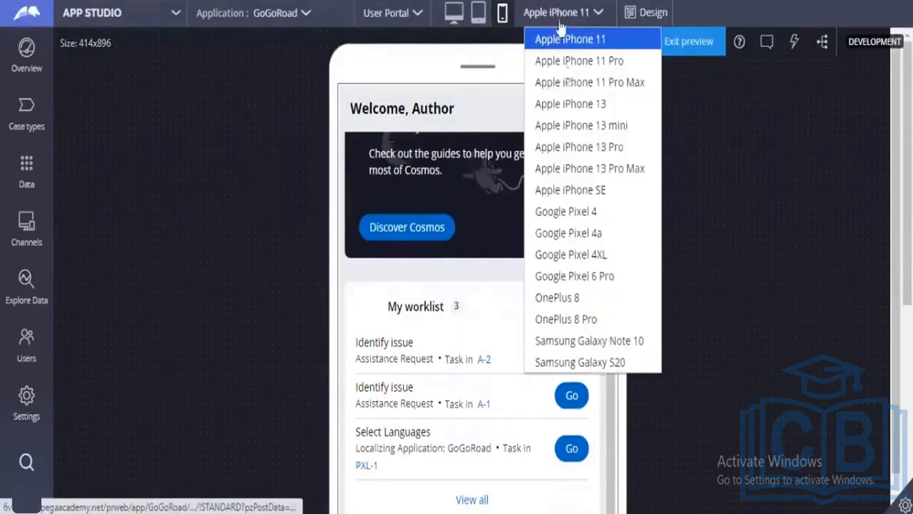
click(566, 214)
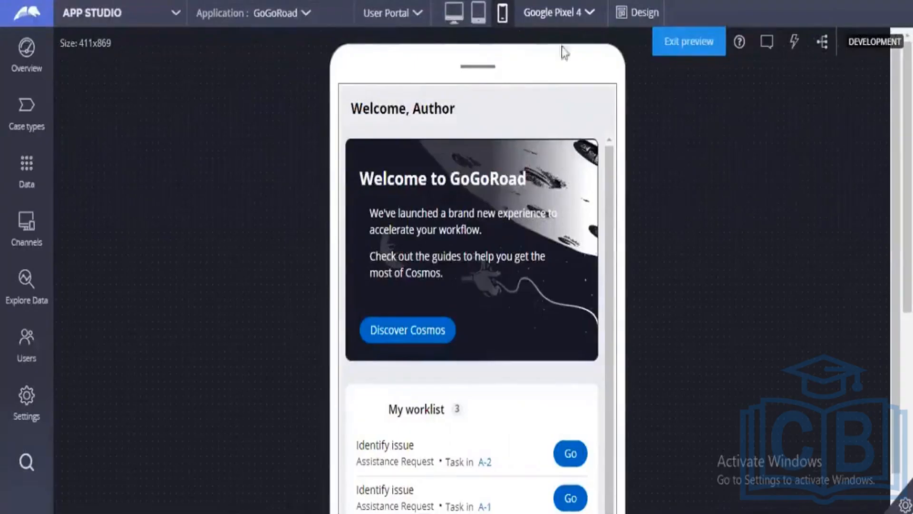
click(561, 28)
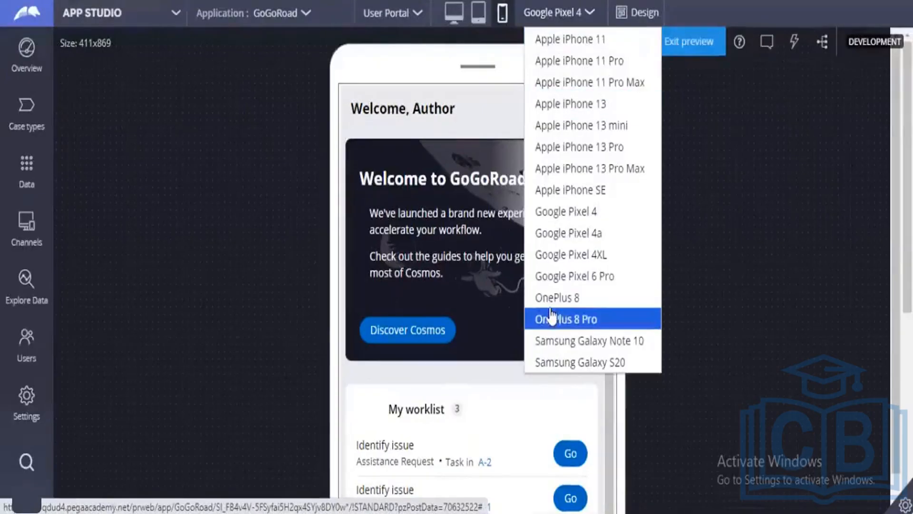
click(573, 342)
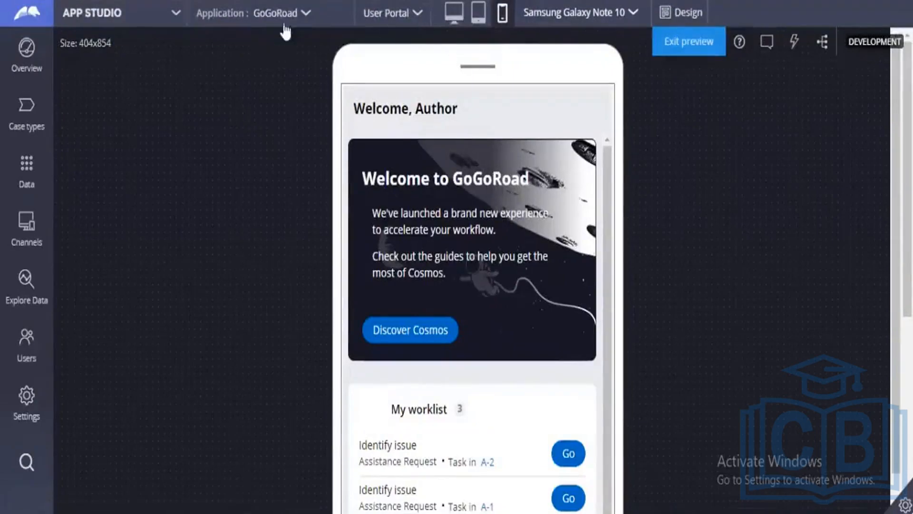
Step: Switch to Dev Studio and view the Section Include settings for an embedded section in the Create section, without including one
click(126, 23)
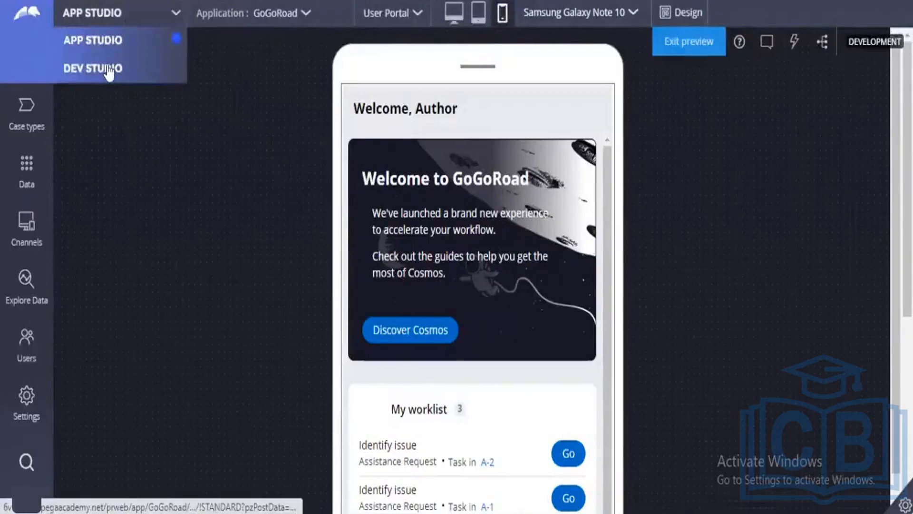
click(109, 71)
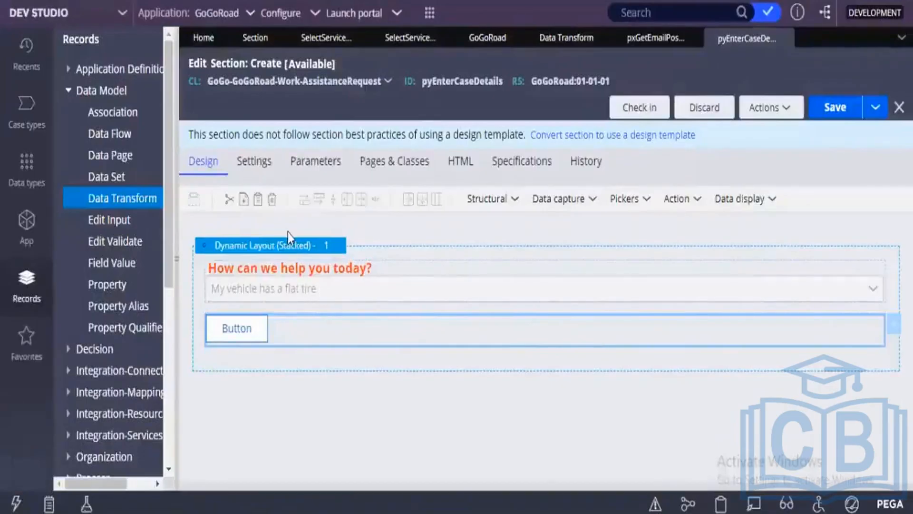
click(486, 199)
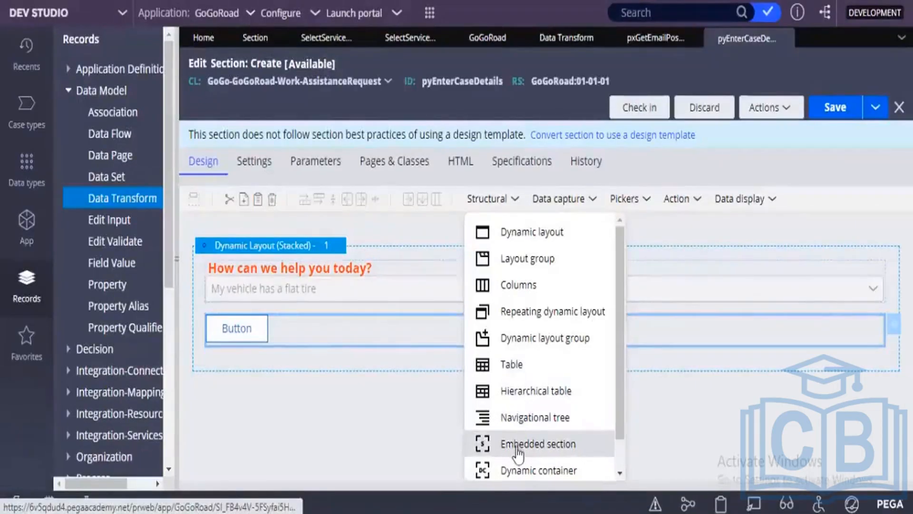
drag(518, 452, 327, 407)
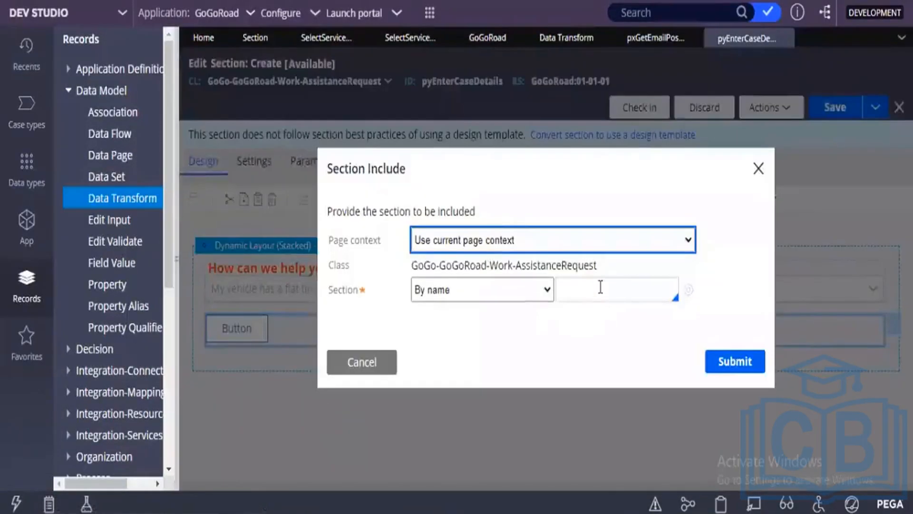
click(600, 287)
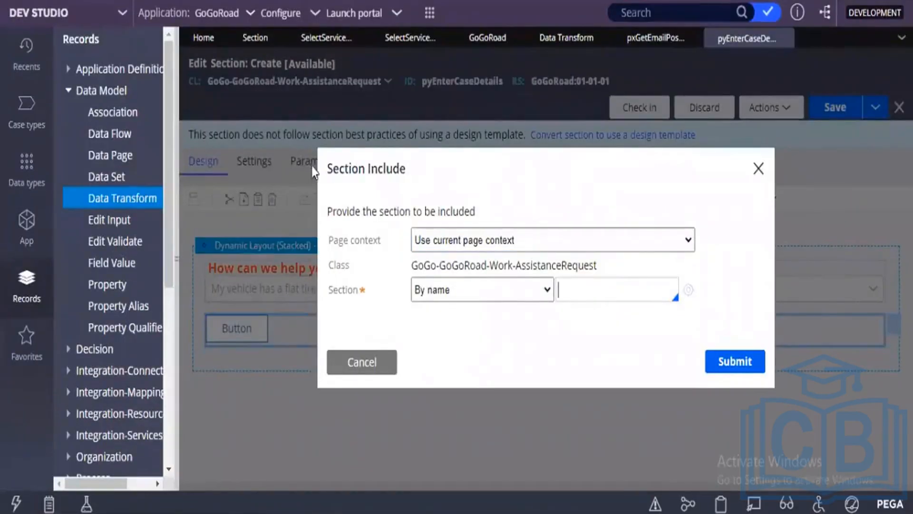
drag(322, 172, 405, 189)
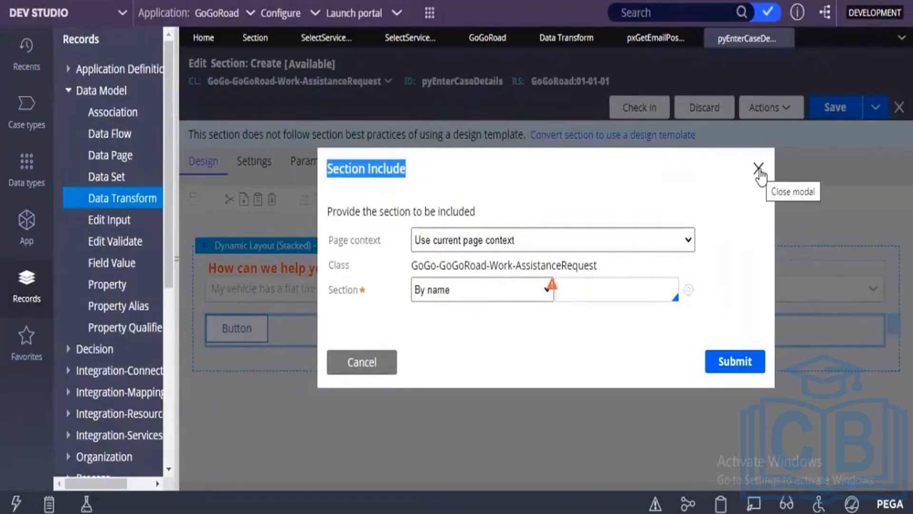
click(758, 169)
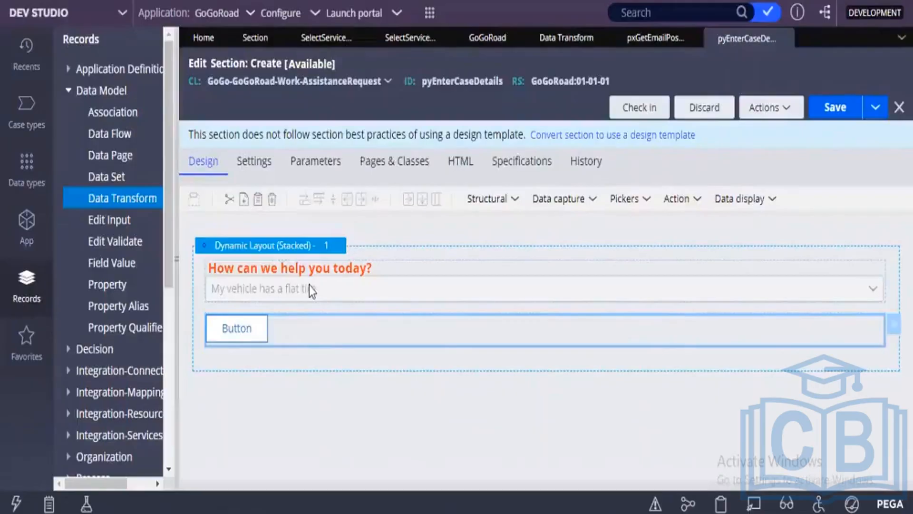
click(301, 313)
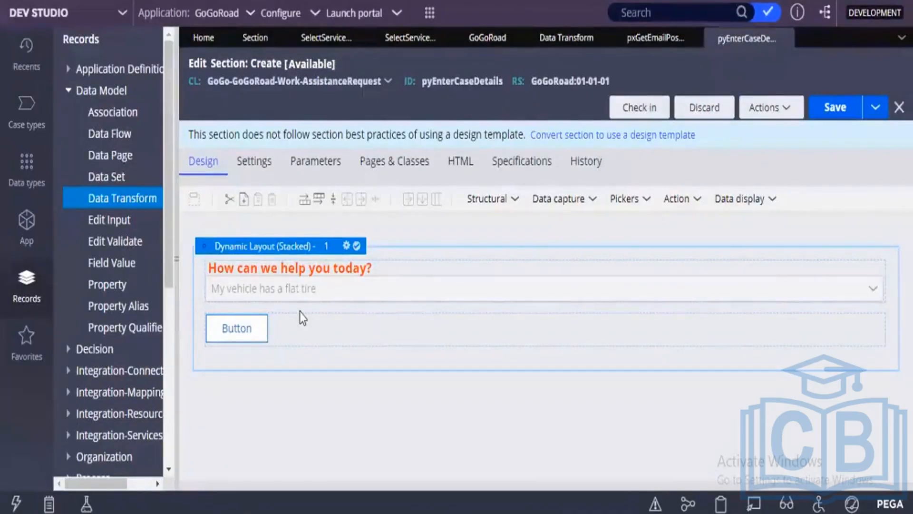
click(488, 200)
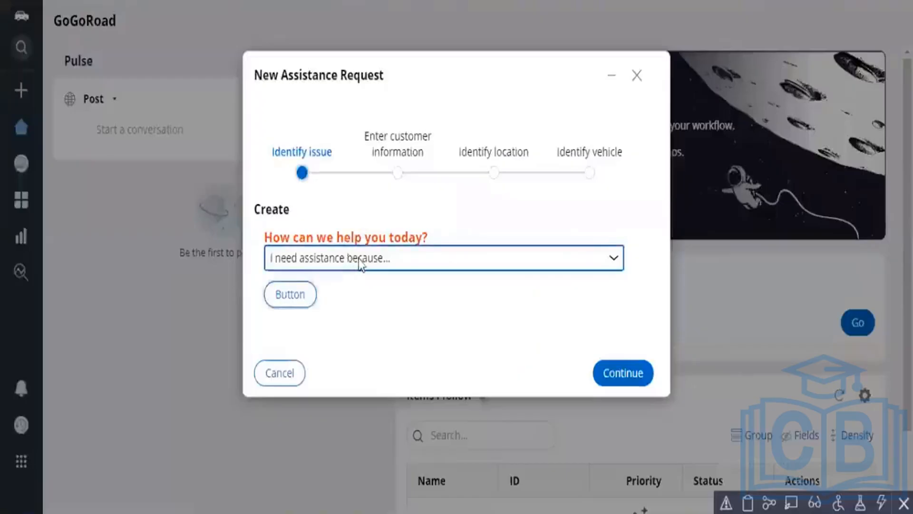
Step: Test the "How can we help you today?" dropdown in the portal's New Assistance Request form by choosing "My vehicle does not start"
click(360, 260)
click(360, 313)
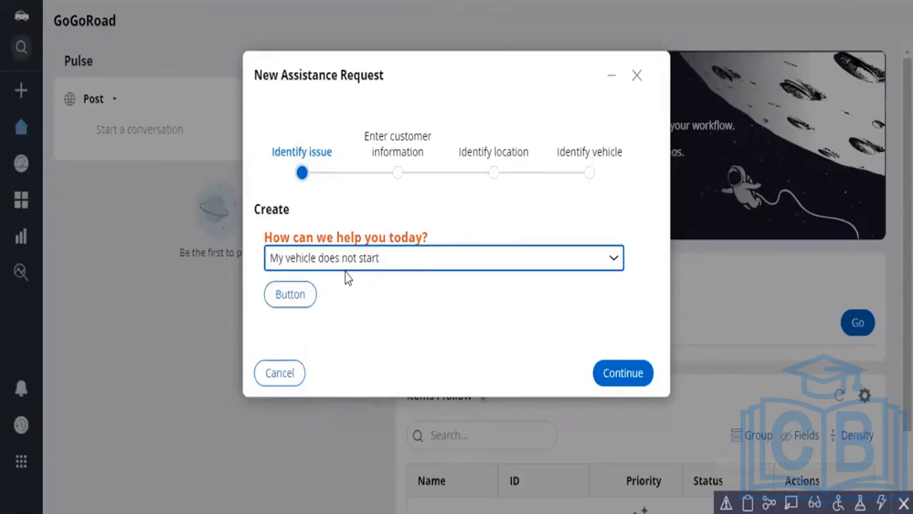
click(368, 268)
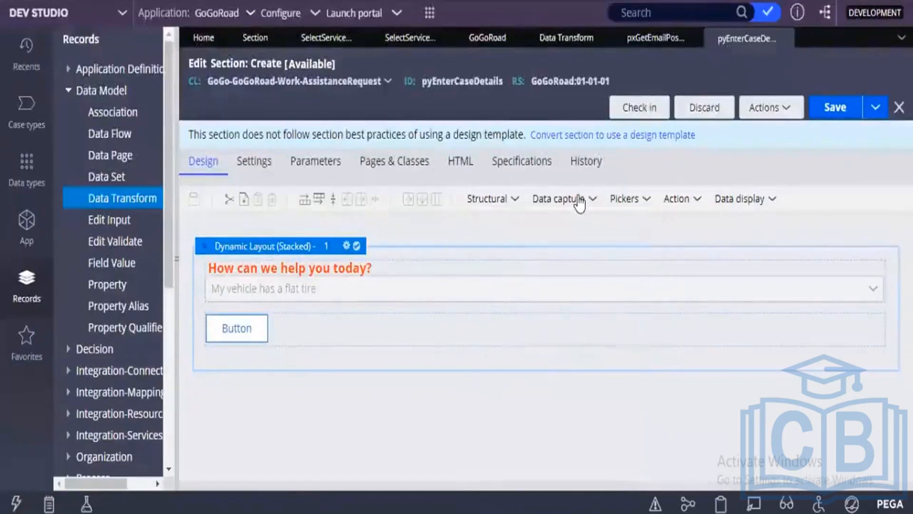
Step: Add a Date time field below the Button in the Create section's dynamic layout and save the section in Dev Studio
click(579, 203)
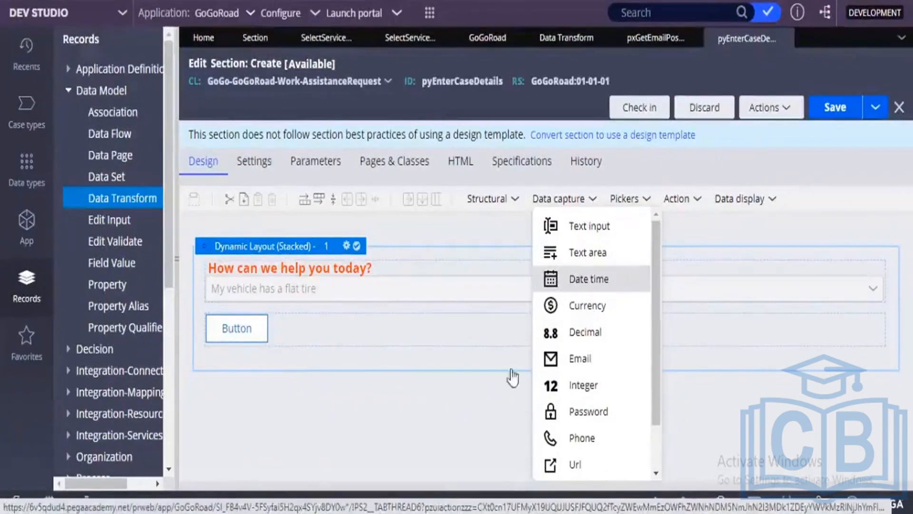
drag(570, 280, 473, 374)
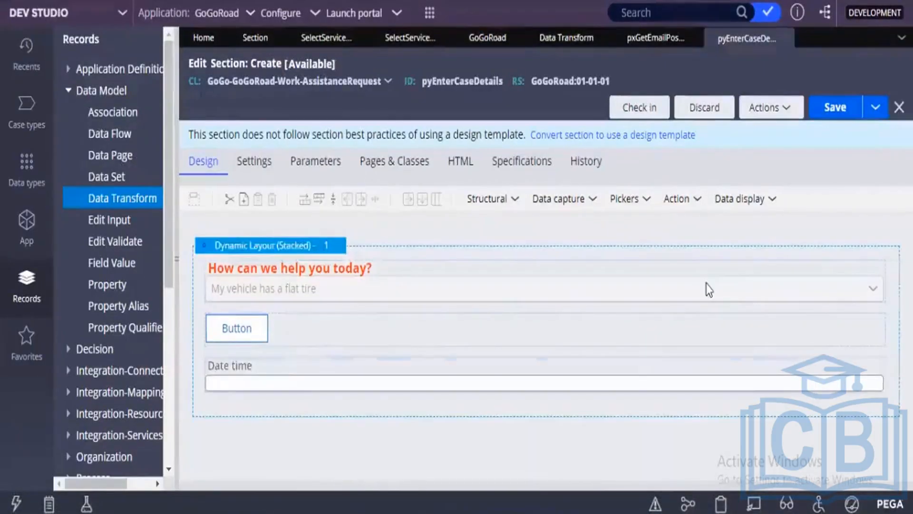
click(834, 110)
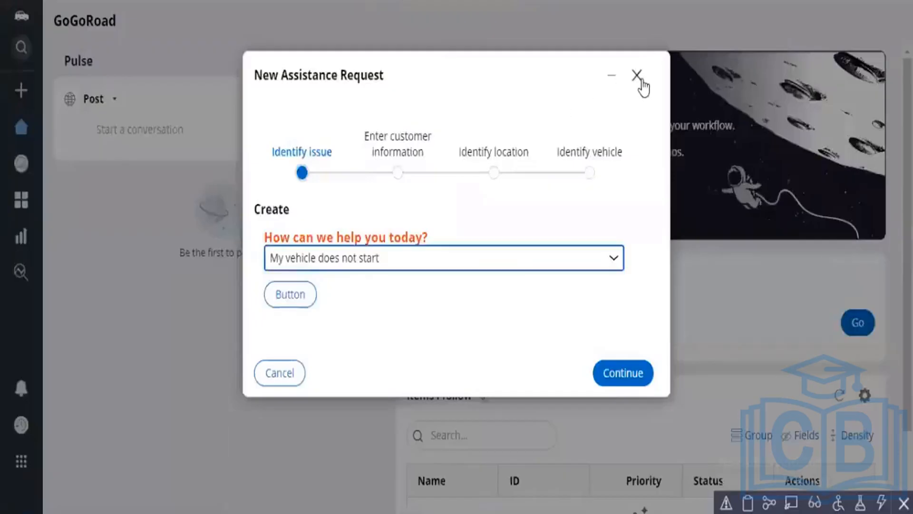
Step: Discard the open request in the user portal, start a new Assistance Request and test its Date Time field with 8/18/2022 10:58 PM
click(638, 77)
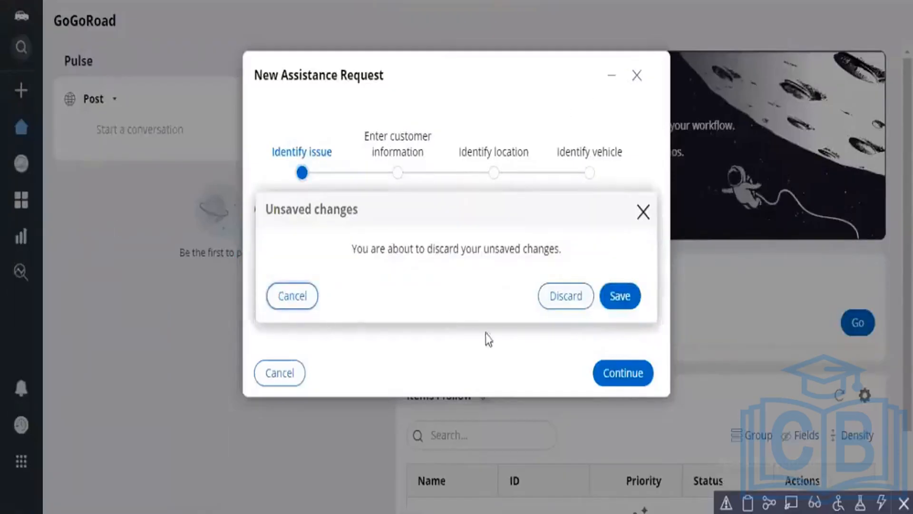
click(560, 308)
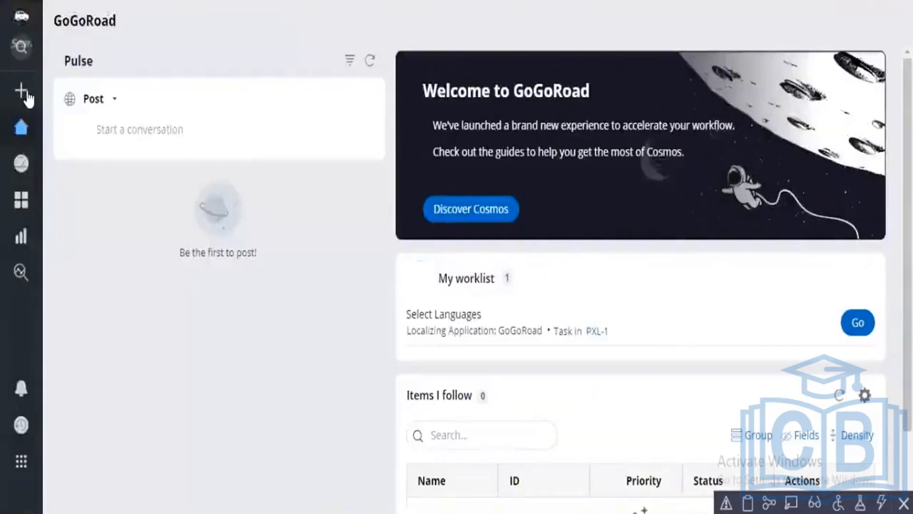
click(23, 93)
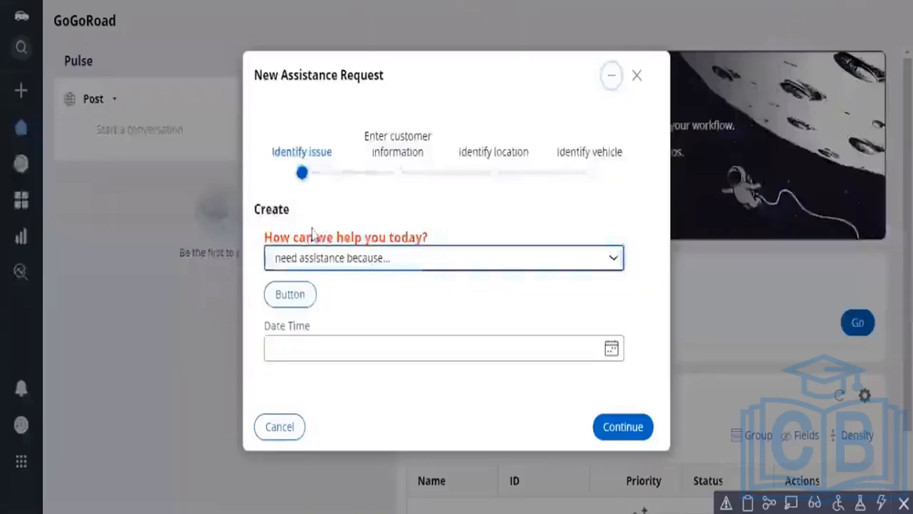
click(612, 349)
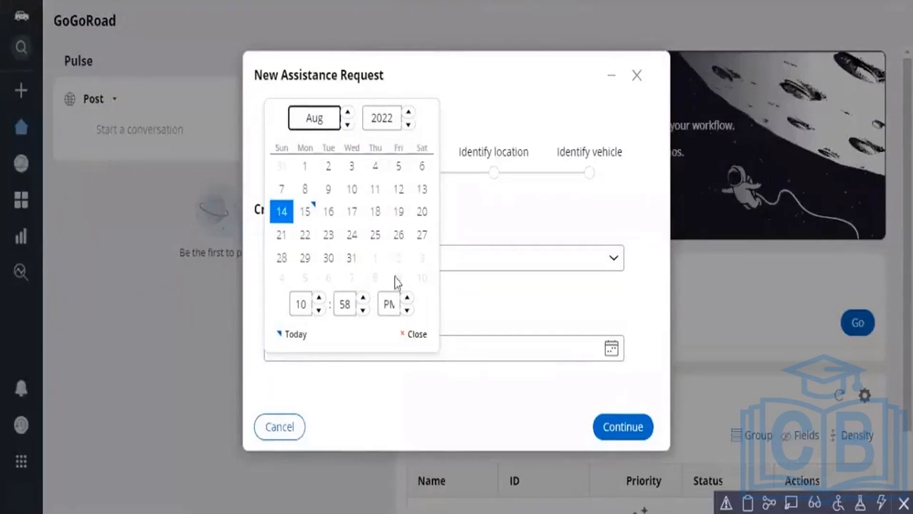
click(375, 212)
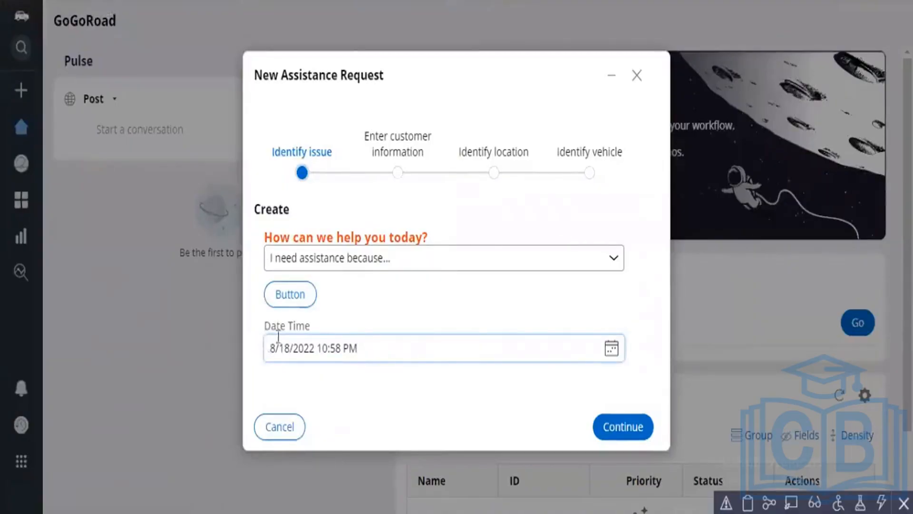
drag(364, 348, 264, 348)
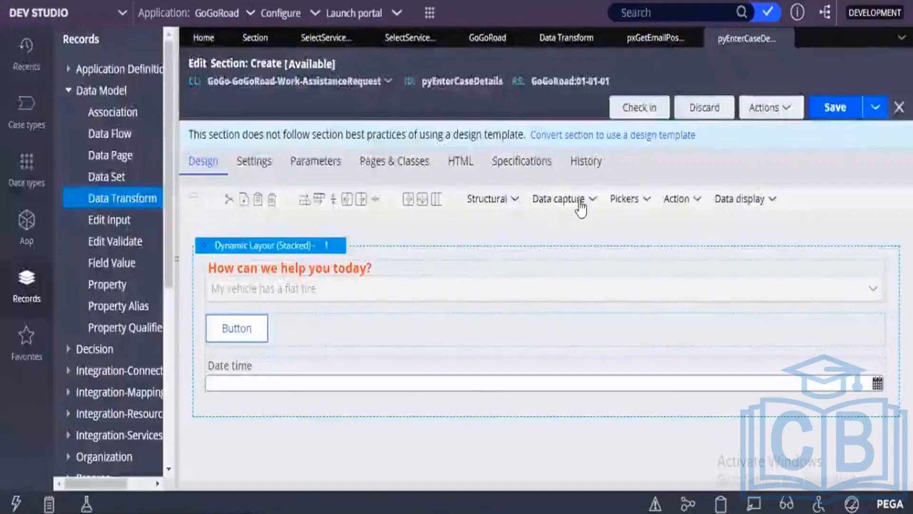
Step: Add a Signature capture control below the Date time field in the Create section and save the section in Dev Studio
click(580, 204)
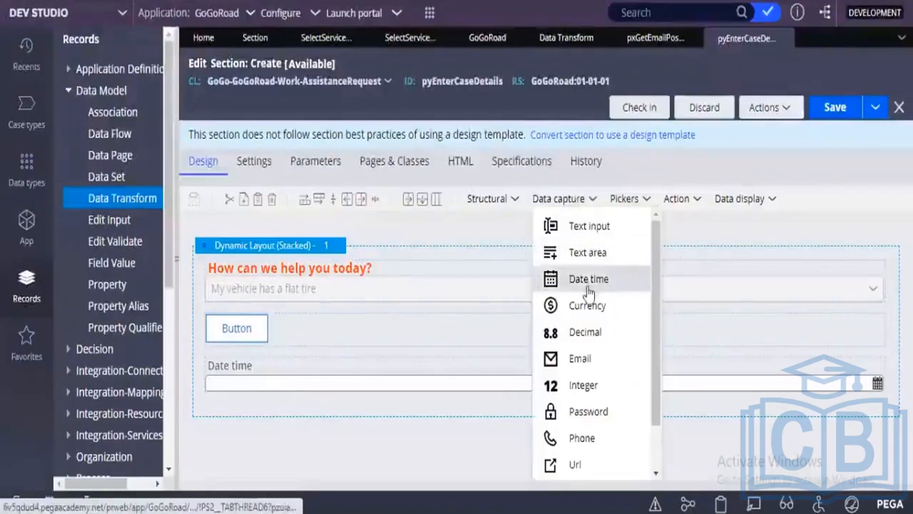
scroll(589, 417, down, 1)
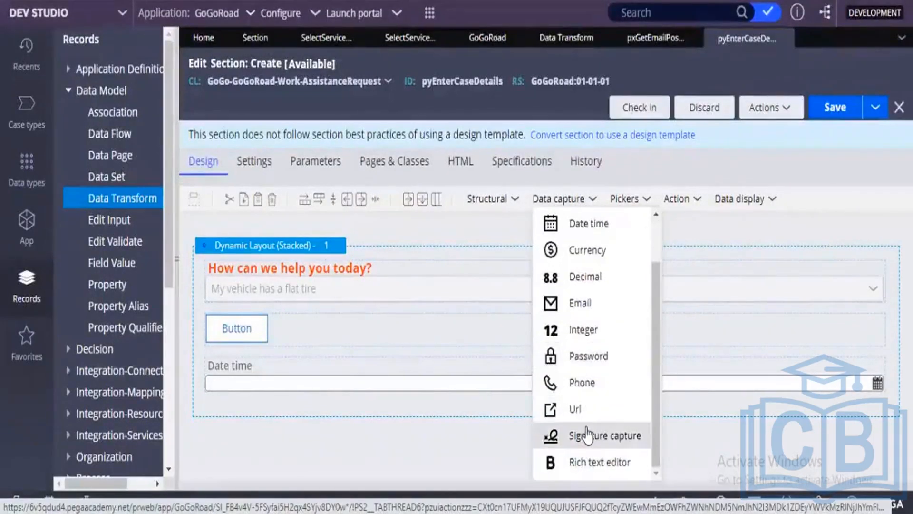
mouse_move(588, 434)
mouse_down()
mouse_move(338, 419)
mouse_move(367, 371)
mouse_move(365, 412)
mouse_up()
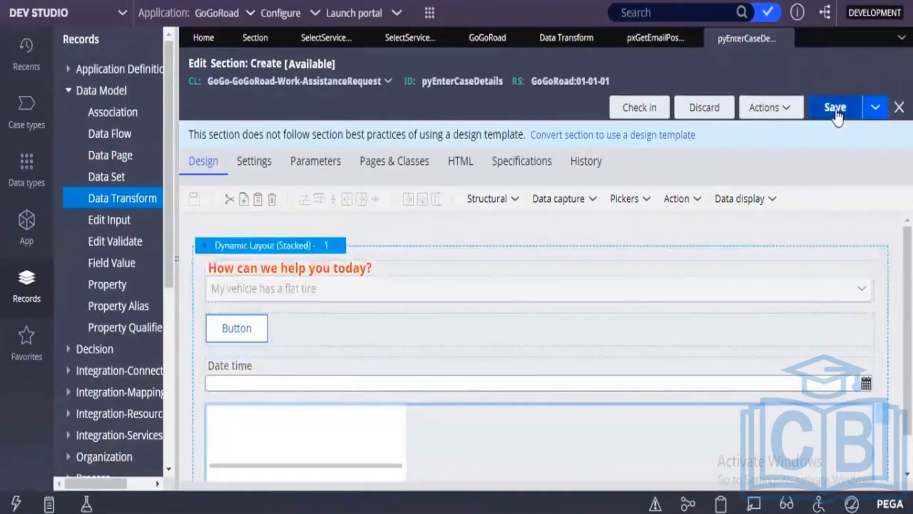
click(837, 114)
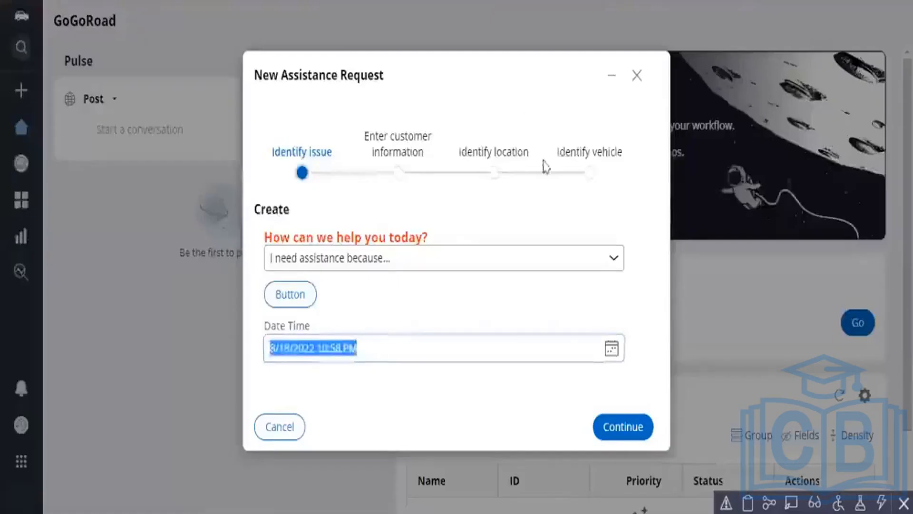
Step: Discard the open request in the user portal and start a new Assistance Request showing the signature area
click(638, 76)
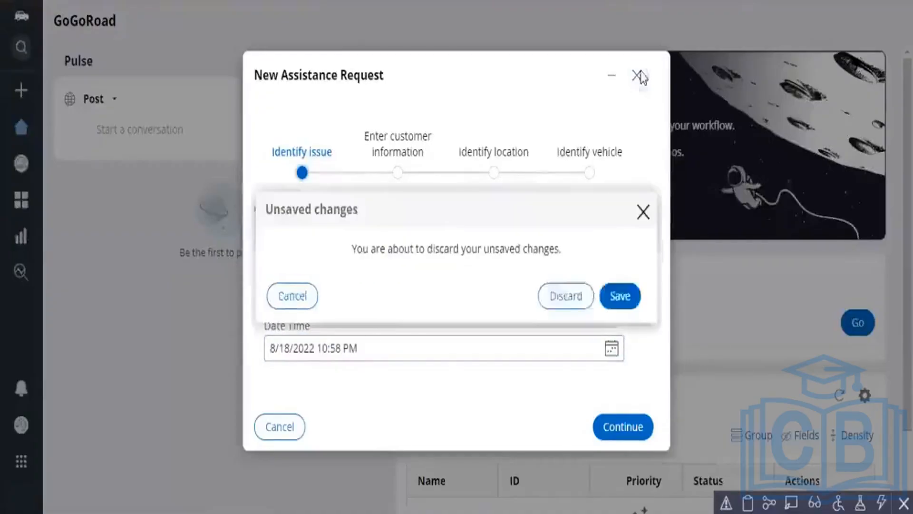
click(552, 297)
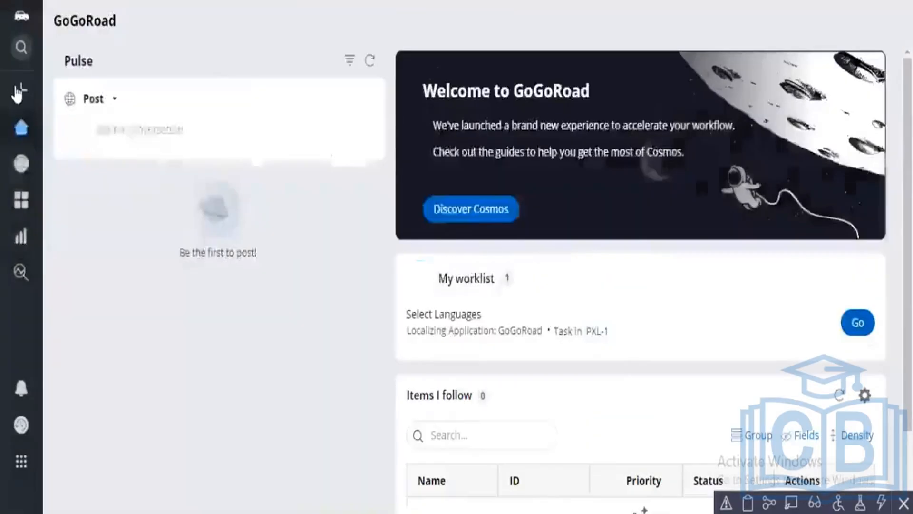
mouse_move(17, 90)
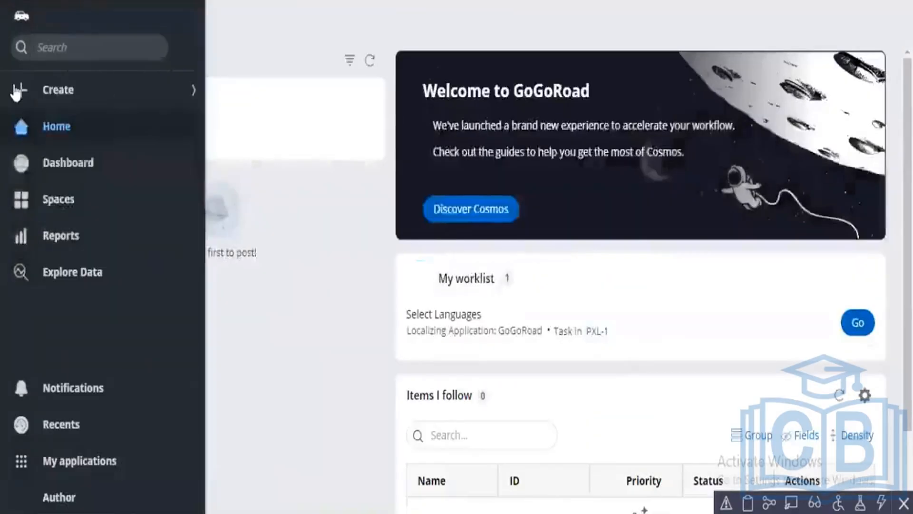
click(63, 100)
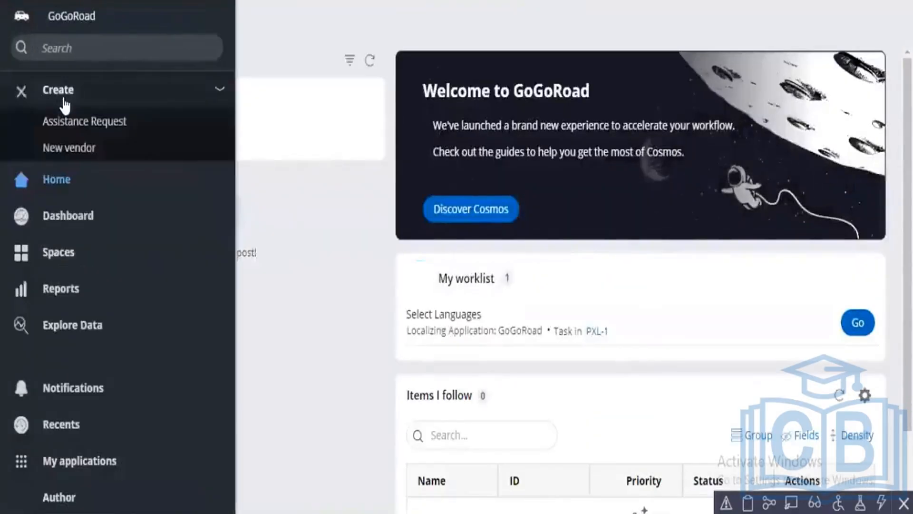
click(63, 99)
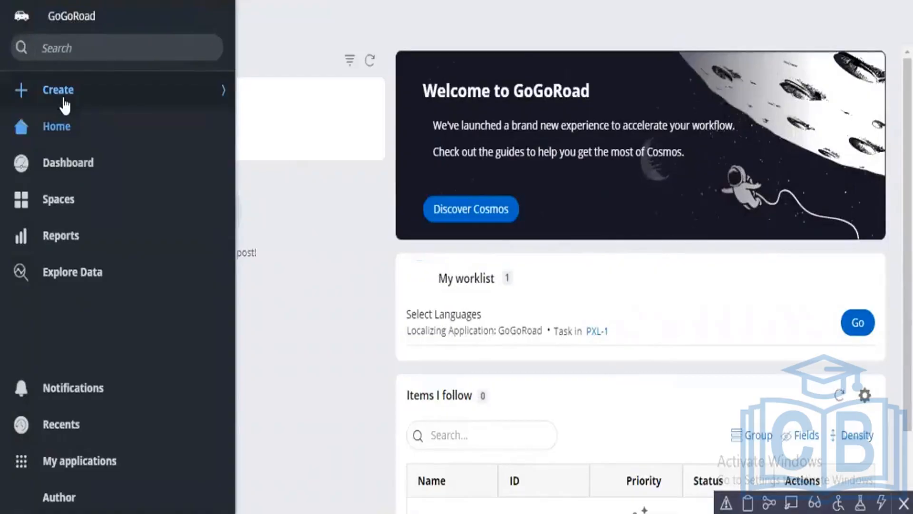
click(64, 101)
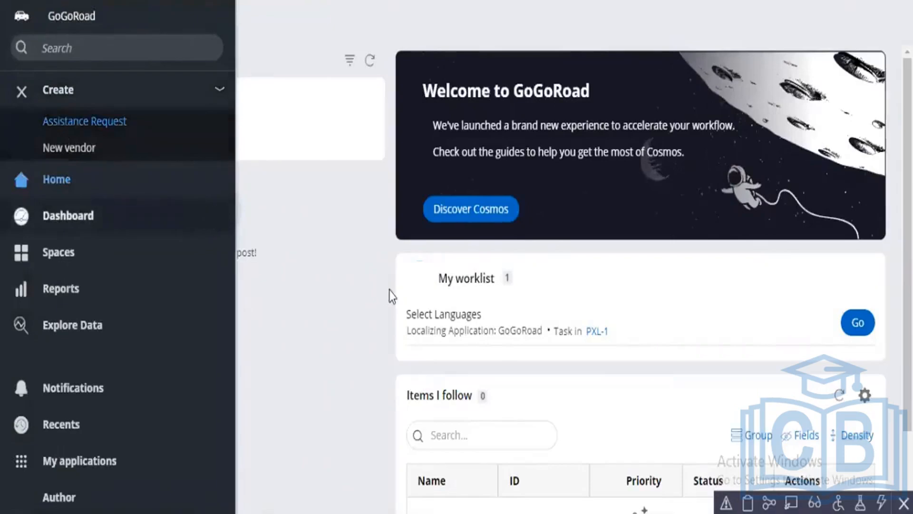
scroll(390, 322, down, 2)
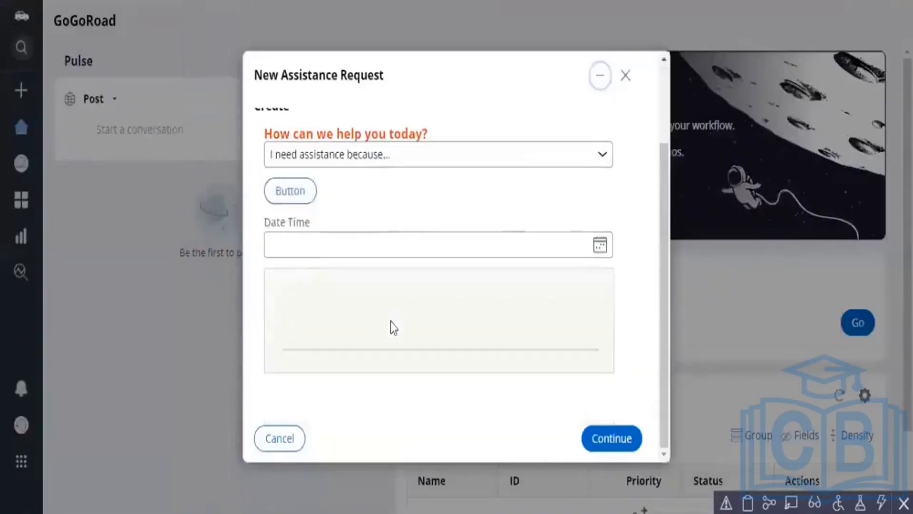
Step: Test the signature area by drawing a signature, clearing it, drawing a new one and accepting it
mouse_move(316, 284)
mouse_down()
mouse_move(318, 303)
mouse_move(366, 287)
mouse_move(495, 307)
mouse_move(474, 342)
mouse_move(551, 299)
mouse_up()
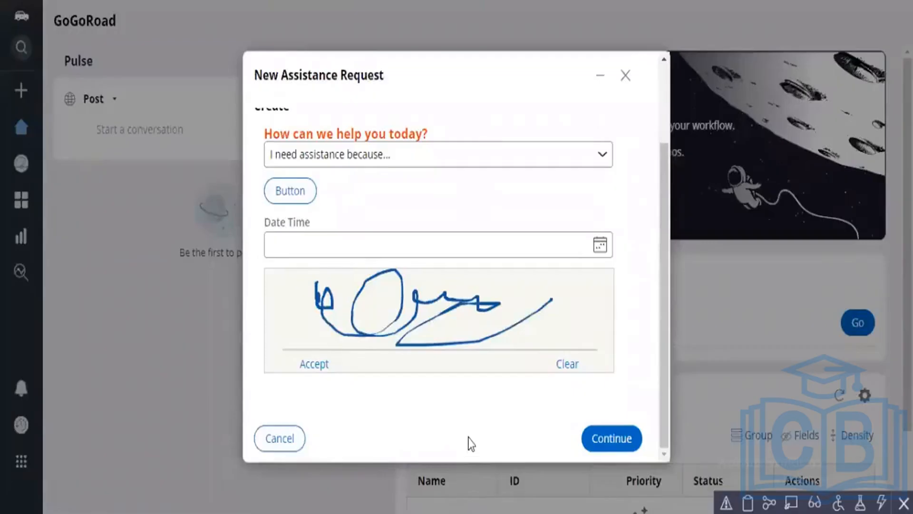
click(562, 366)
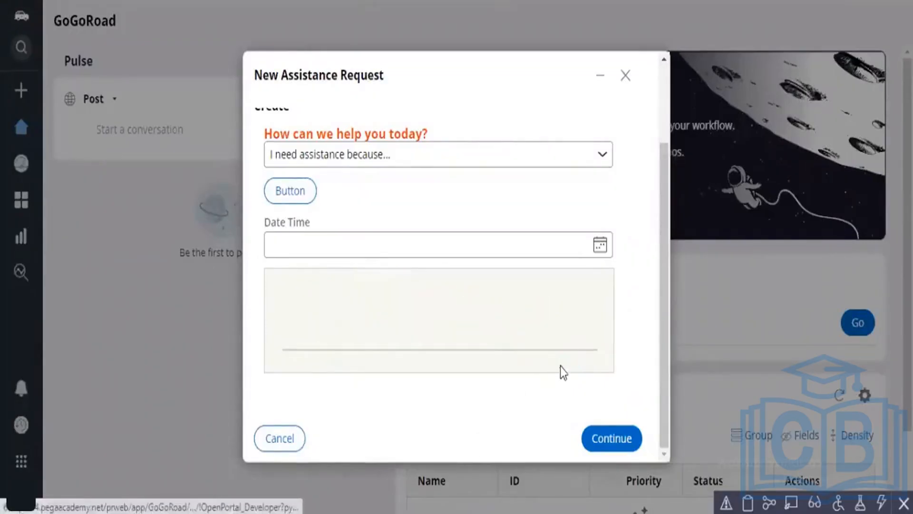
mouse_move(411, 308)
mouse_down()
mouse_move(401, 300)
mouse_move(522, 292)
mouse_up()
mouse_move(507, 336)
mouse_down()
mouse_move(367, 353)
mouse_move(287, 328)
mouse_move(295, 318)
mouse_move(505, 330)
mouse_move(546, 313)
mouse_up()
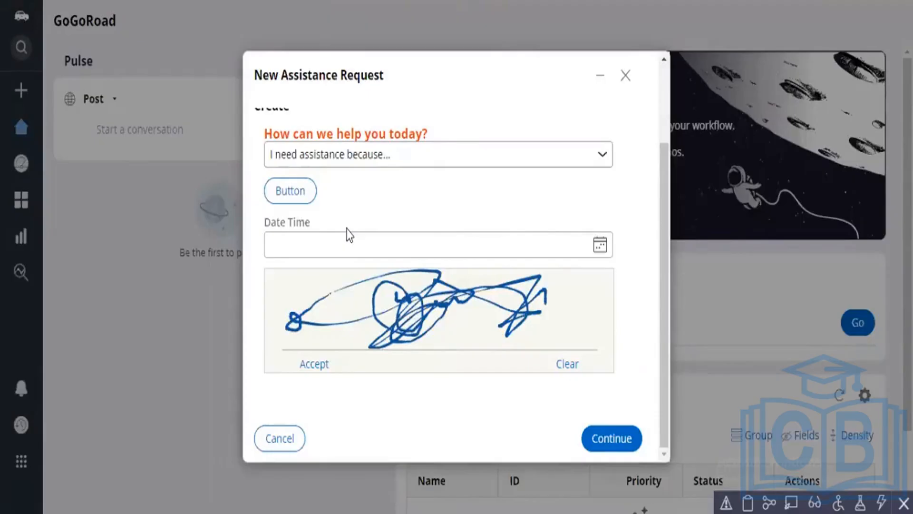
click(314, 365)
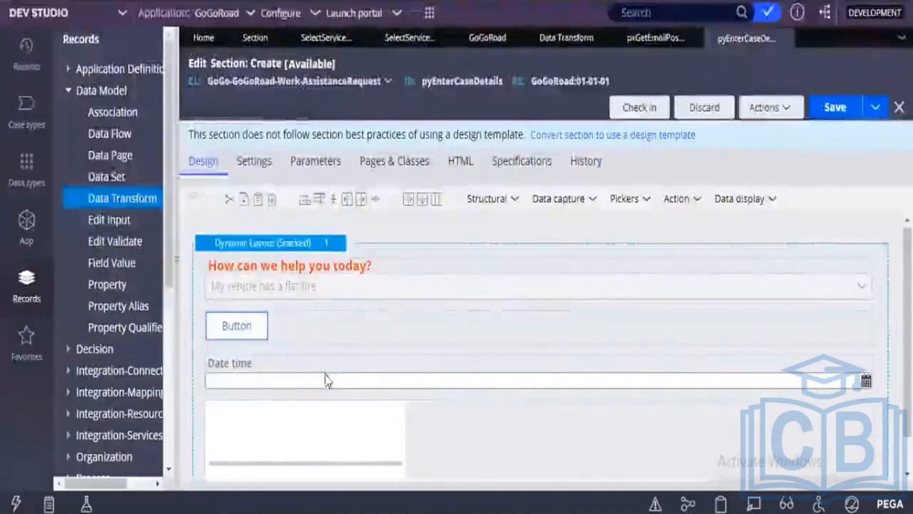
scroll(327, 381, down, 1)
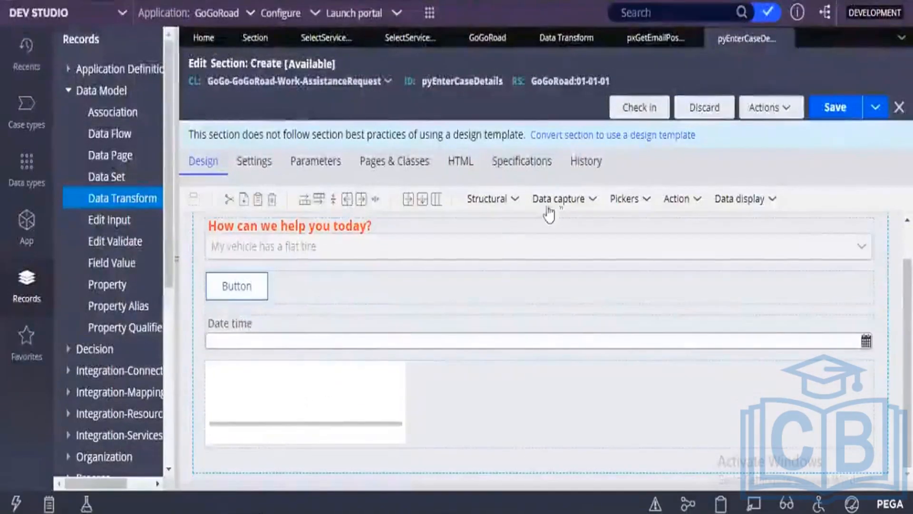
click(565, 204)
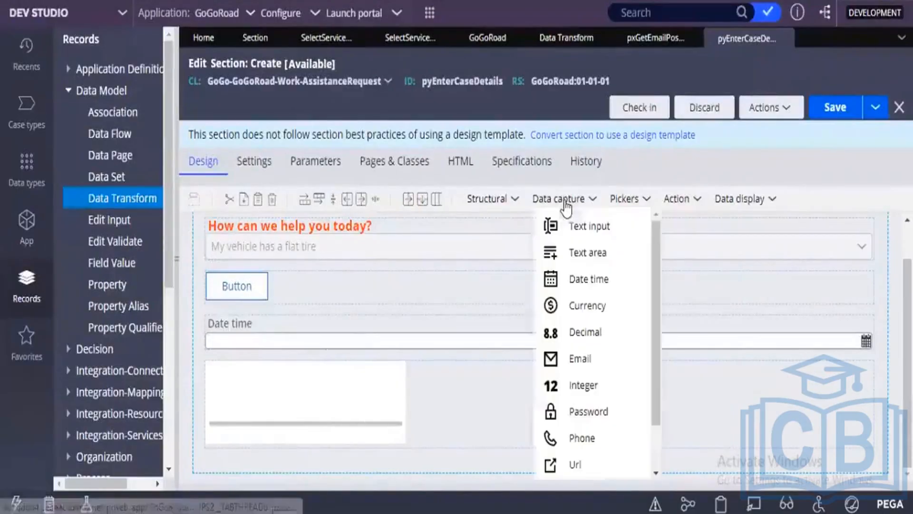
scroll(574, 386, down, 1)
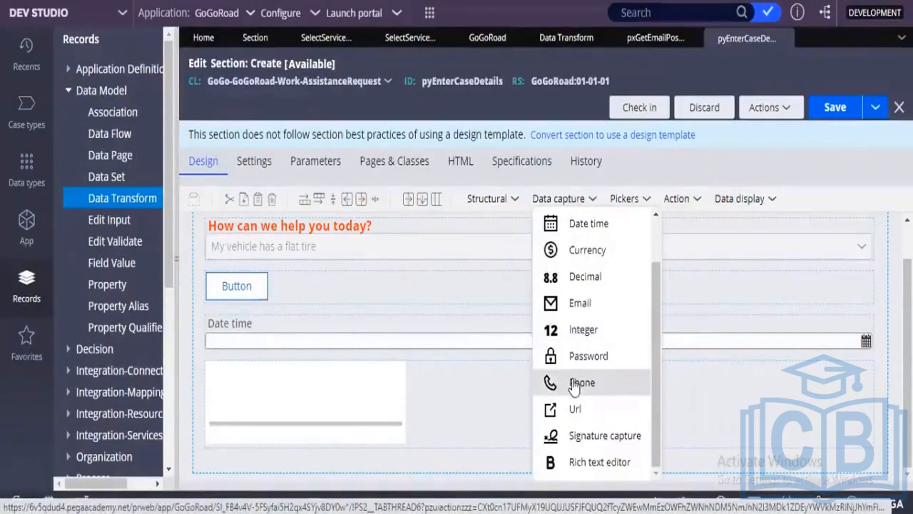
scroll(574, 386, up, 2)
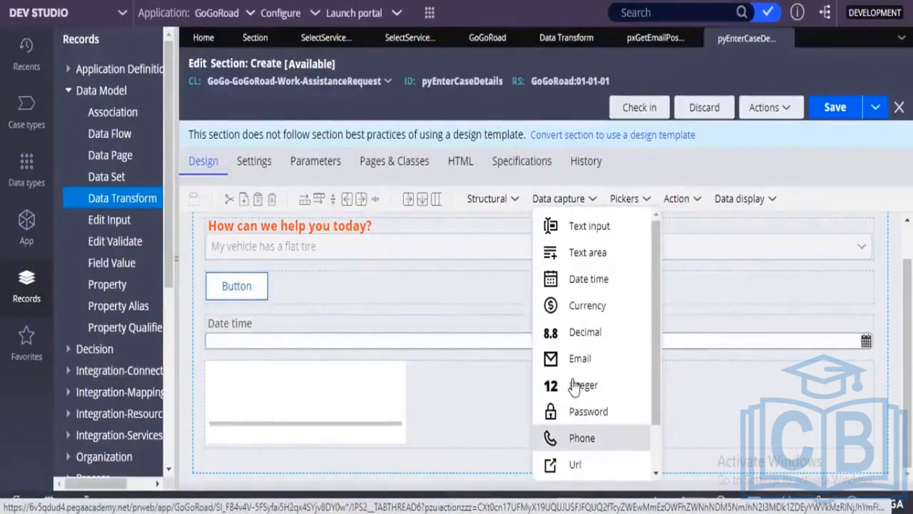
scroll(574, 386, down, 2)
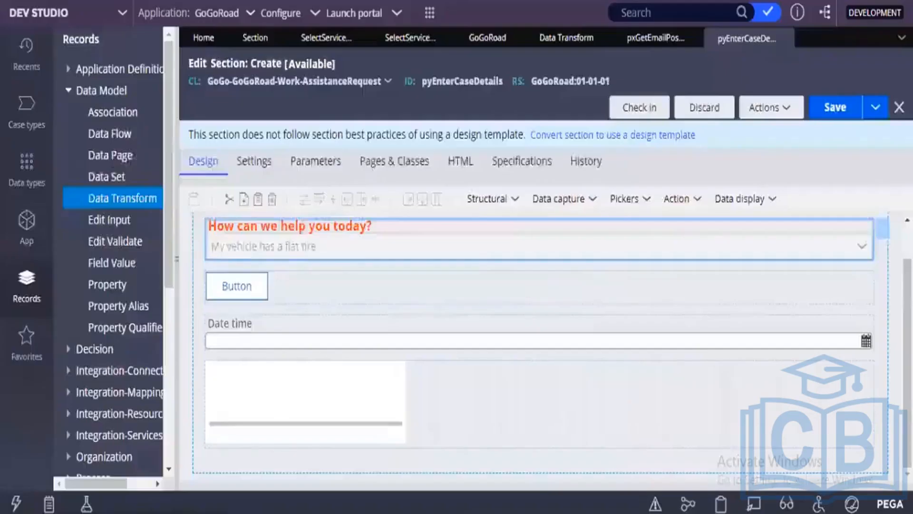
Step: Delete the Signature capture control below the Date time field in the Create section and save the section
right_click(272, 405)
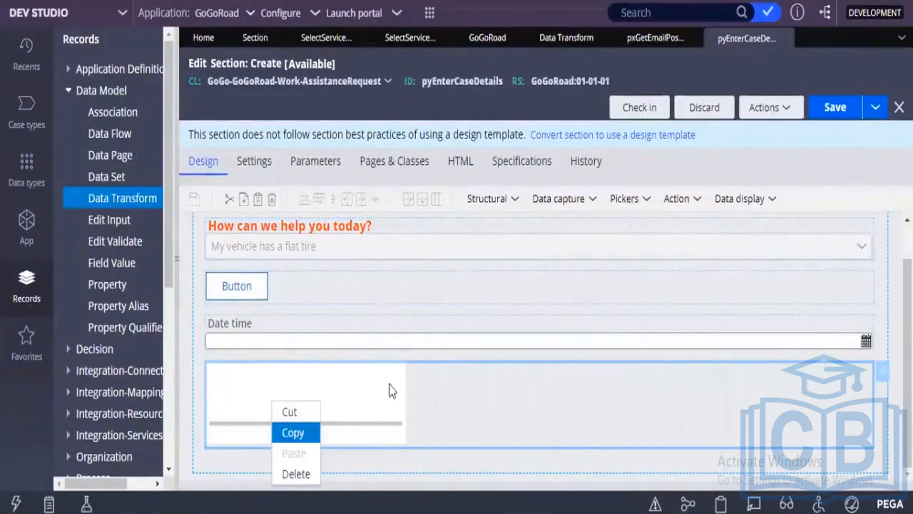
click(405, 352)
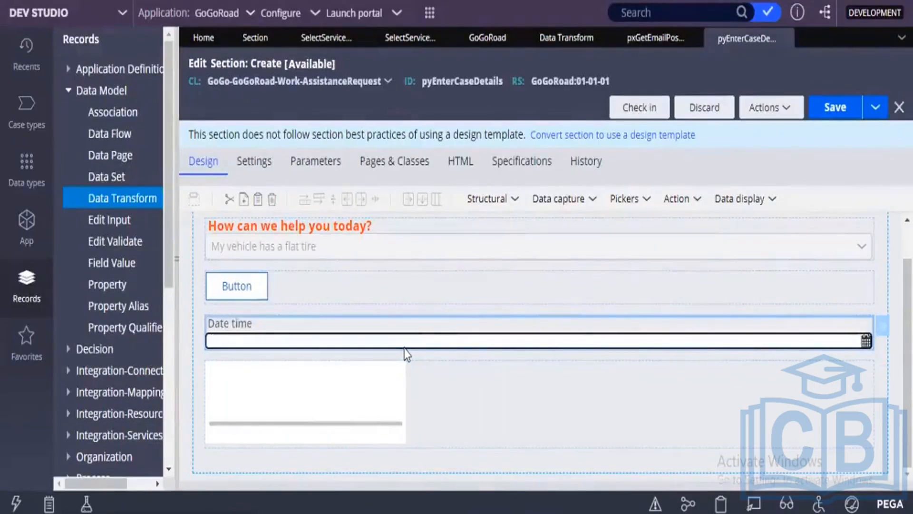
click(326, 417)
right_click(326, 411)
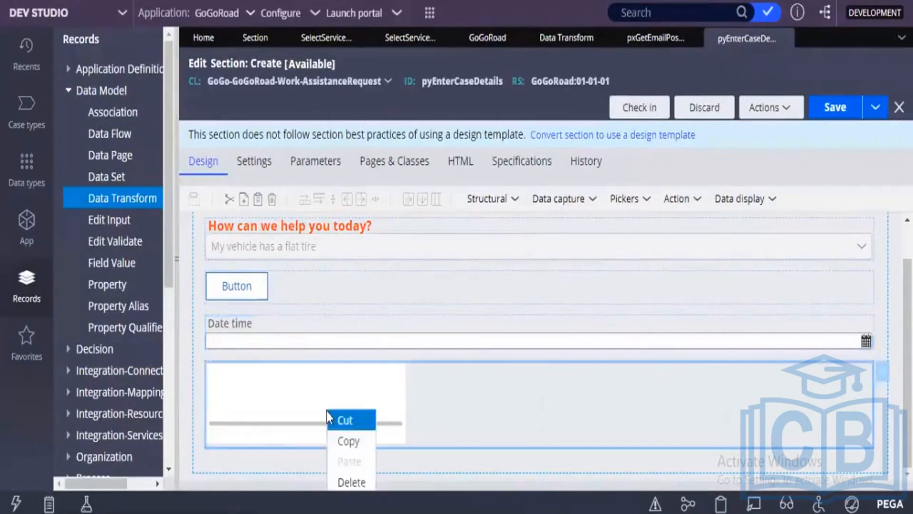
click(358, 481)
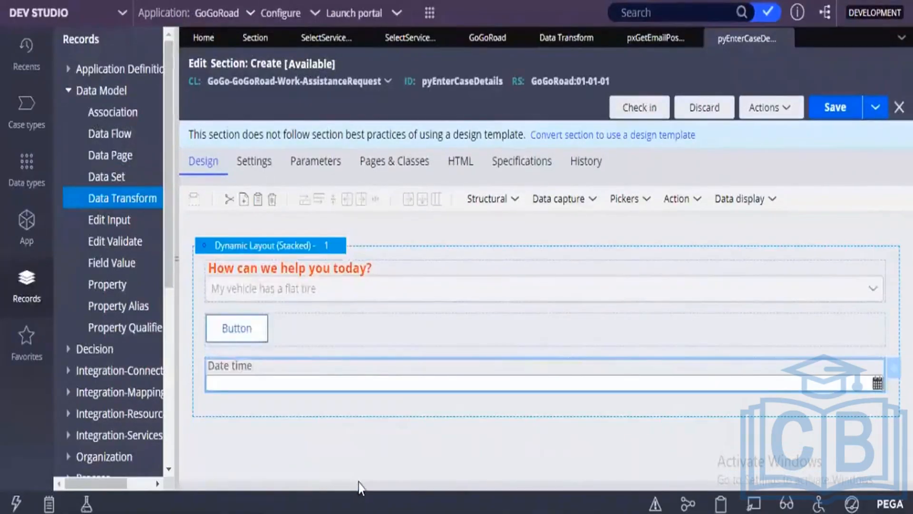
click(822, 112)
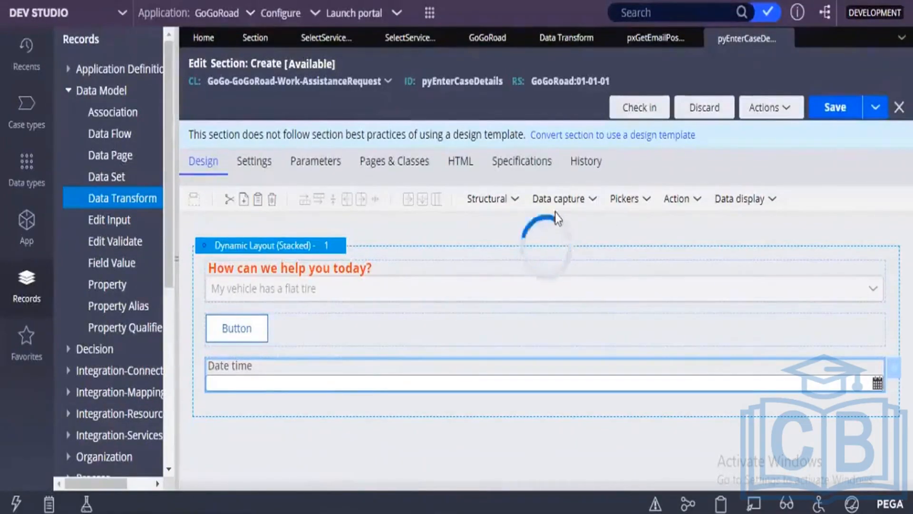
Step: Add a Slider control below the Date time field in the Create section's dynamic layout and save the section
click(643, 202)
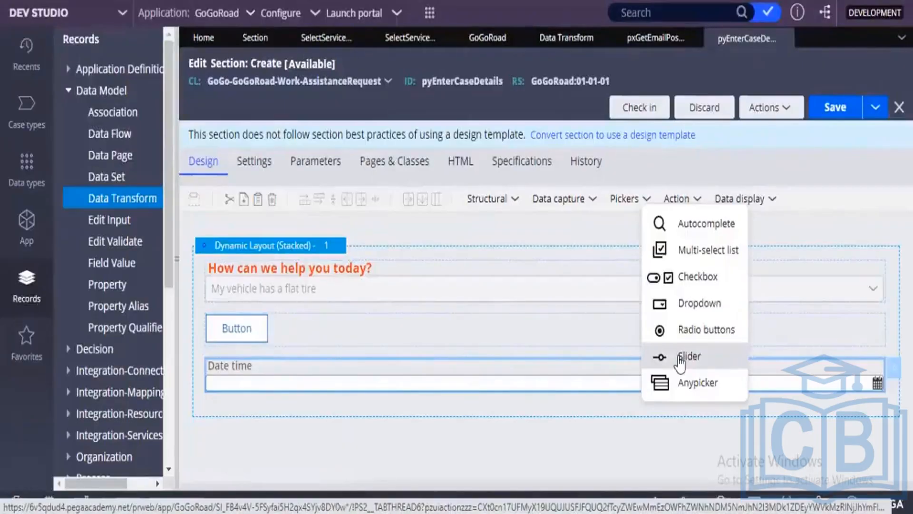
drag(679, 362, 490, 412)
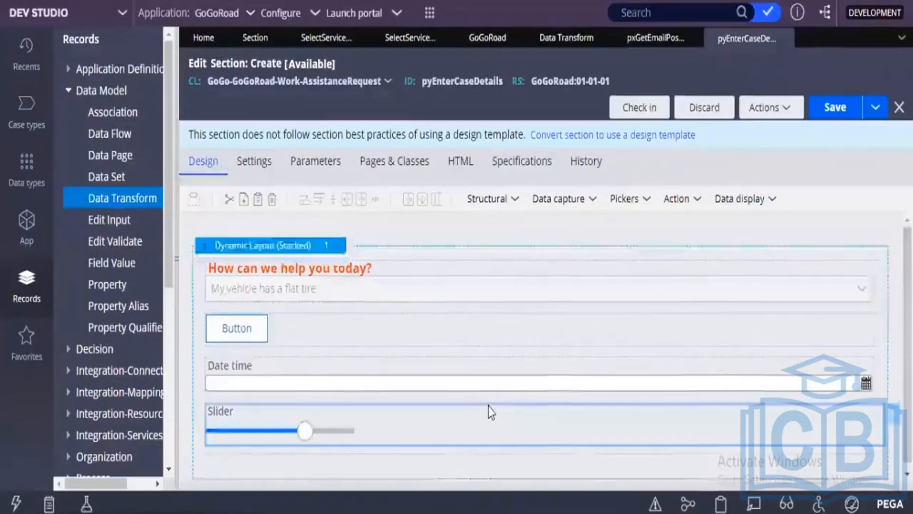
click(845, 113)
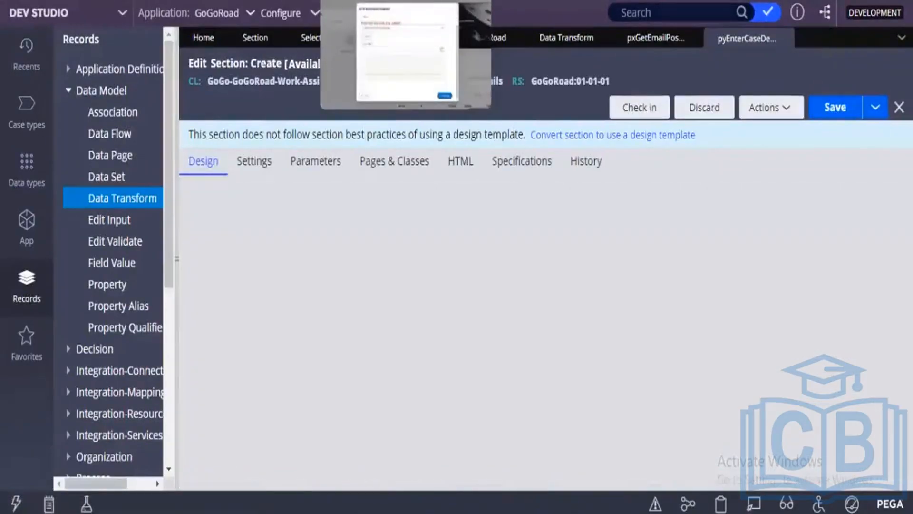
Step: Close the open request in the user portal, start a new Assistance Request and test moving its Slider
click(405, 0)
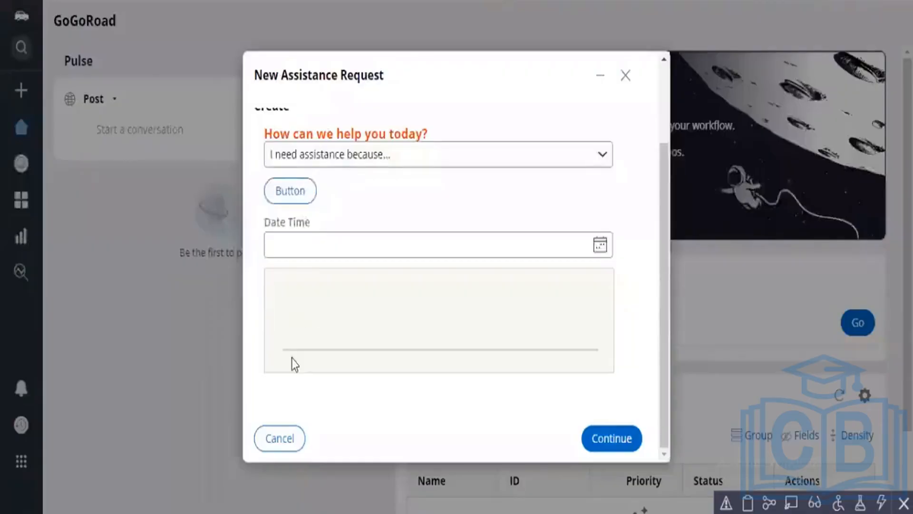
click(625, 76)
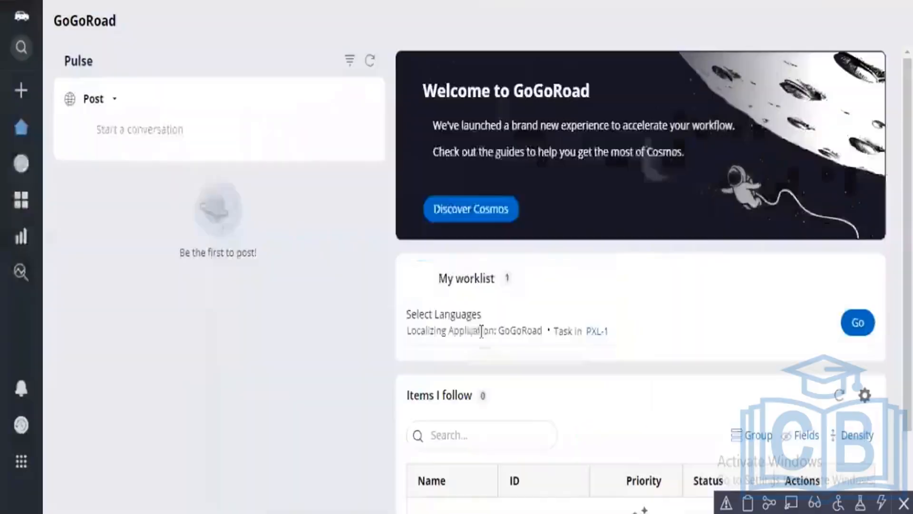
click(16, 99)
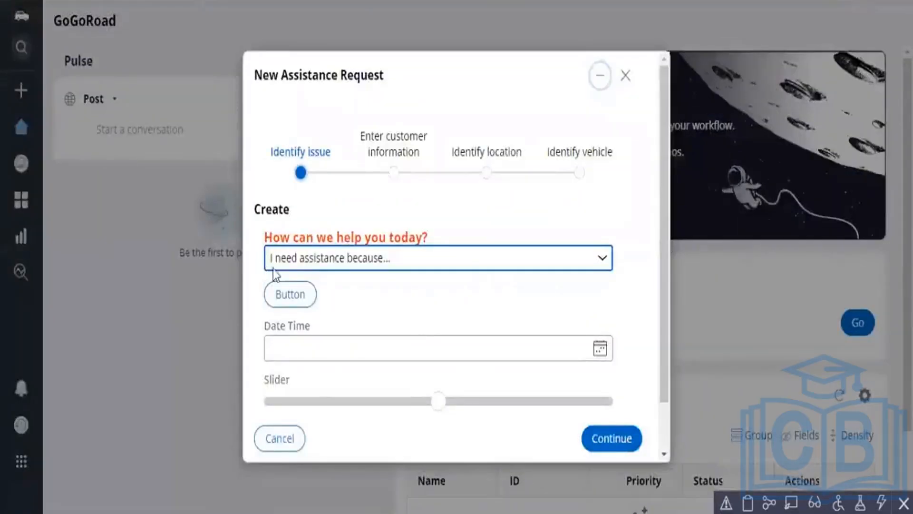
scroll(367, 357, down, 2)
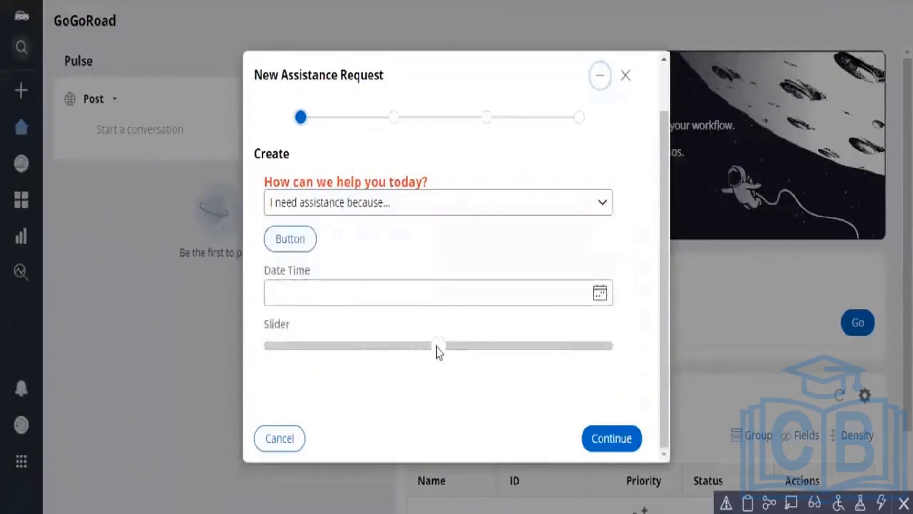
drag(436, 347, 603, 345)
drag(448, 329, 525, 345)
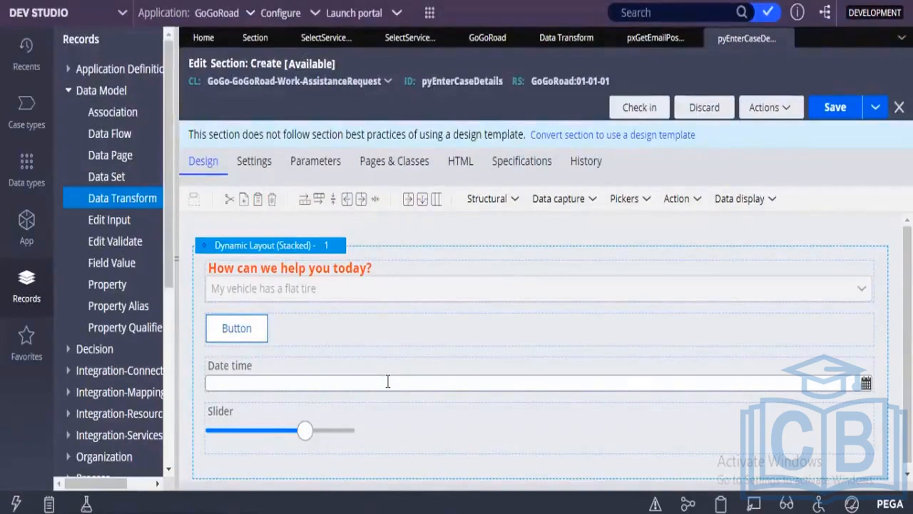
click(631, 199)
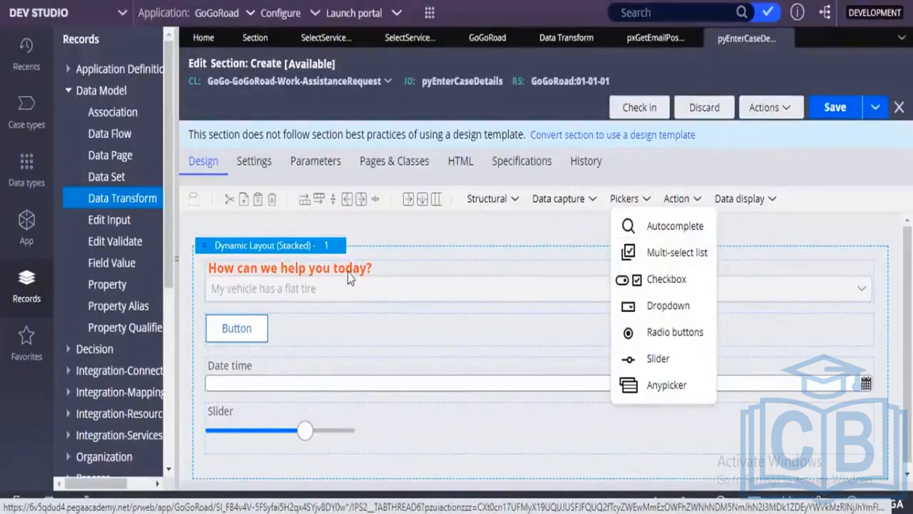
click(264, 161)
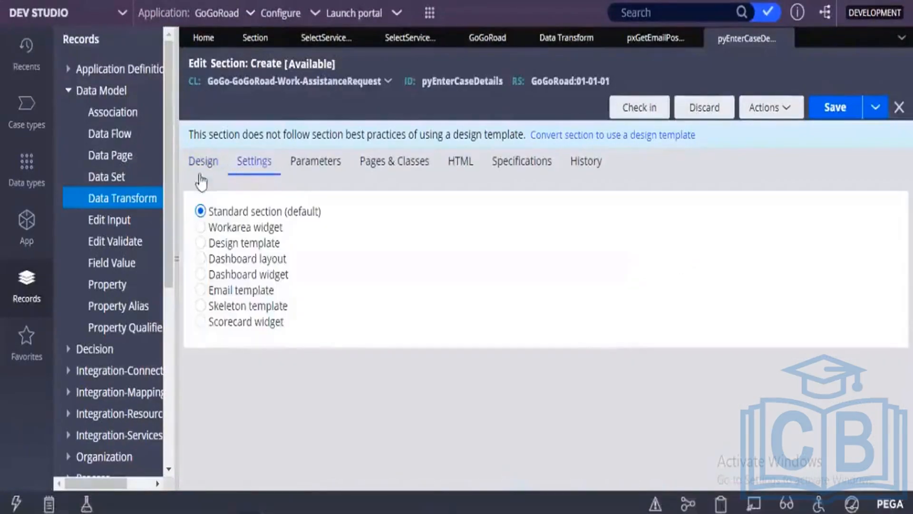
click(202, 161)
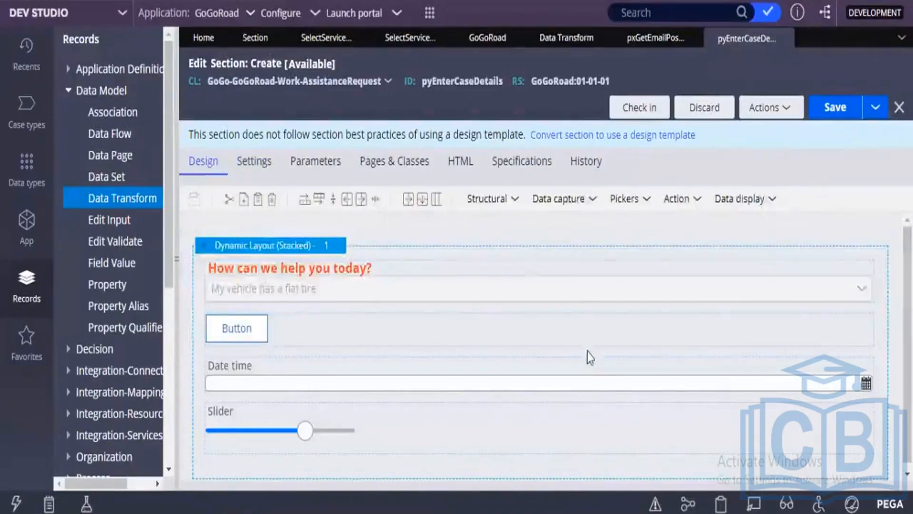
Step: Open the Date time field's cell properties, browse the properties available for its Property setting and cancel without making changes
click(714, 384)
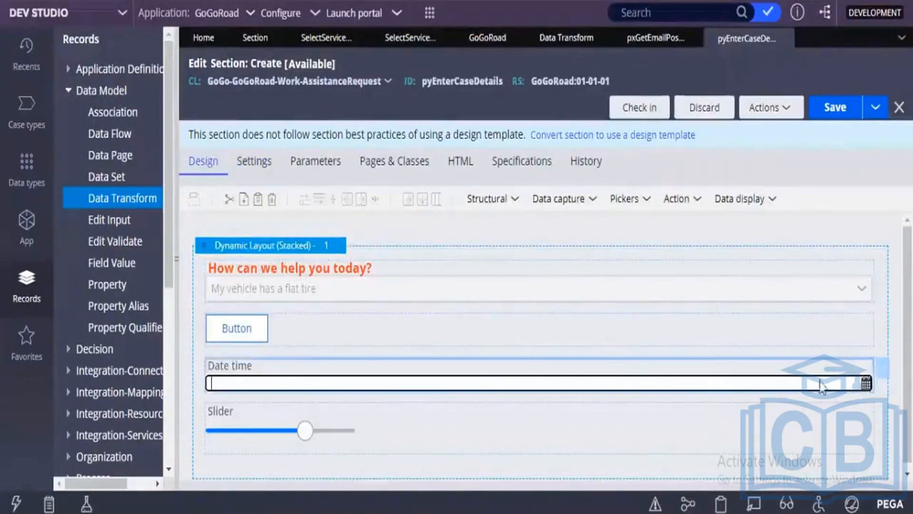
click(888, 372)
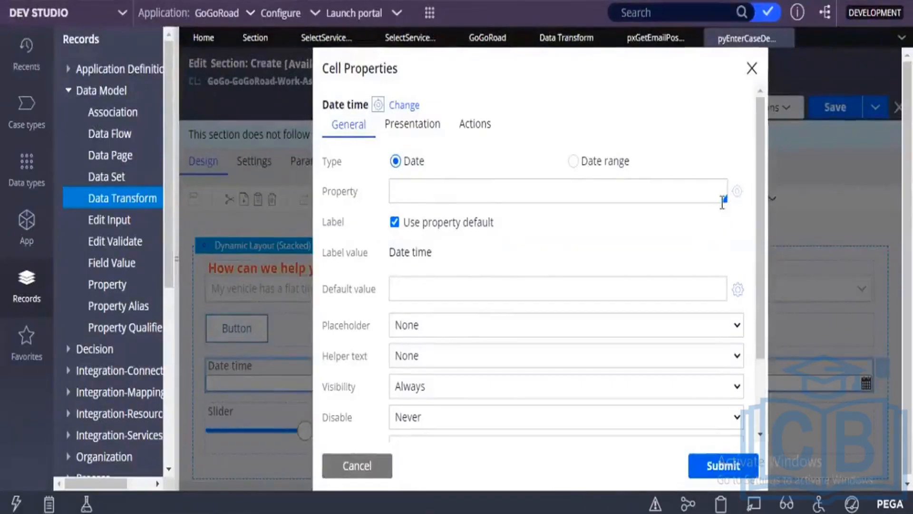
click(657, 188)
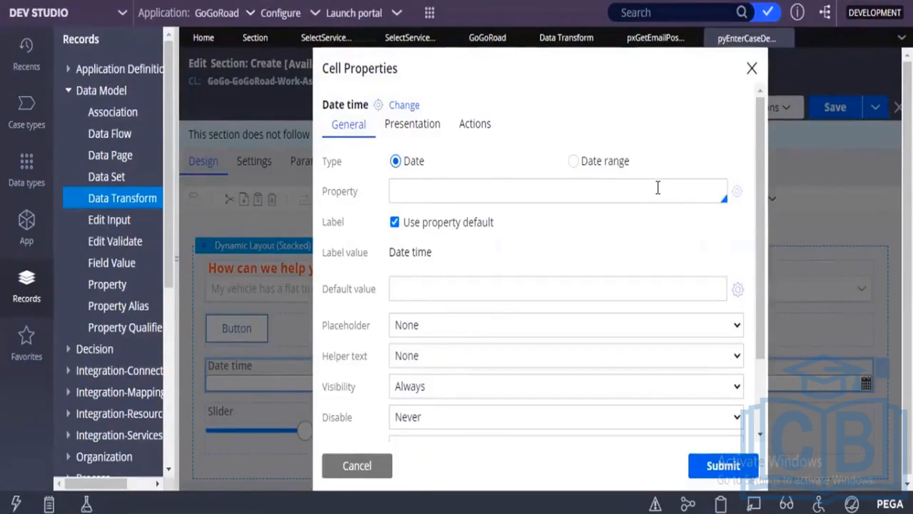
text(jnswjq)
key(ctrl+a)
key(BackSpace)
key(Down)
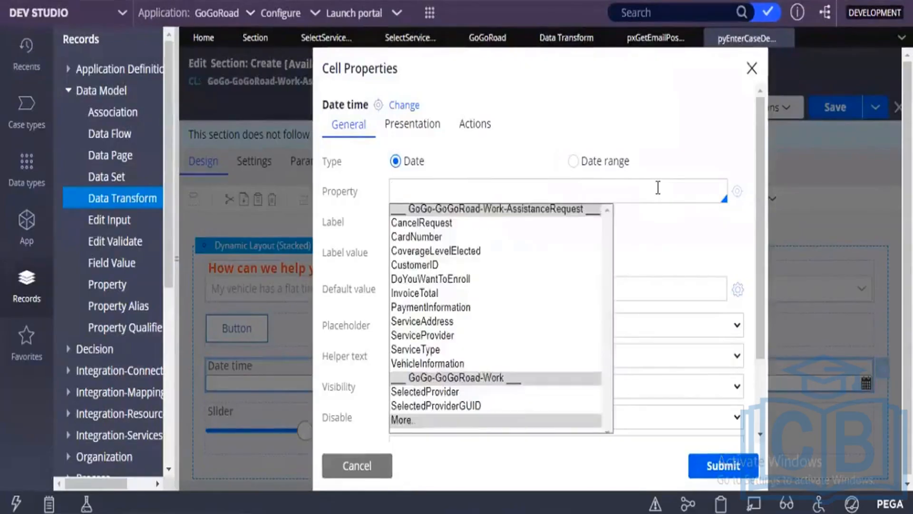
key(Down)
key(Down)
key(Down)
key(Down)
key(Down)
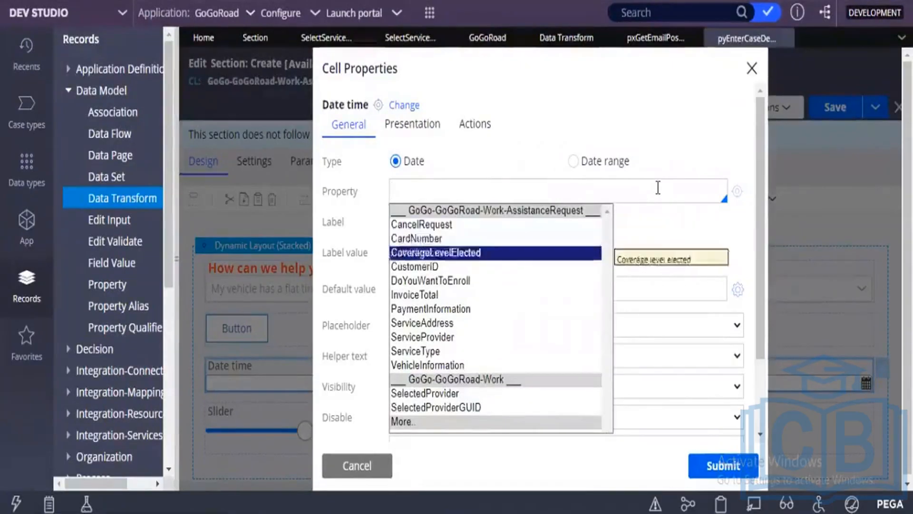
click(363, 462)
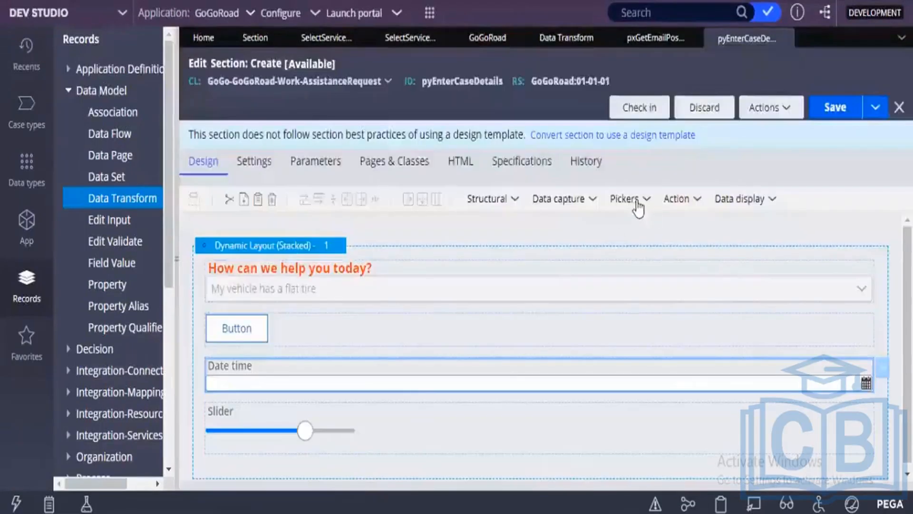
Step: View the open Service provider and Select service provider sections and return to the Create section
click(638, 206)
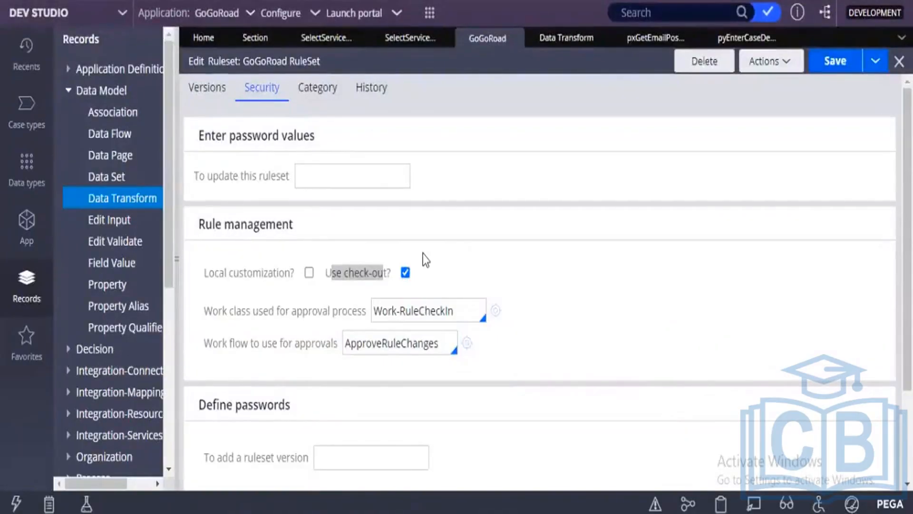
click(393, 46)
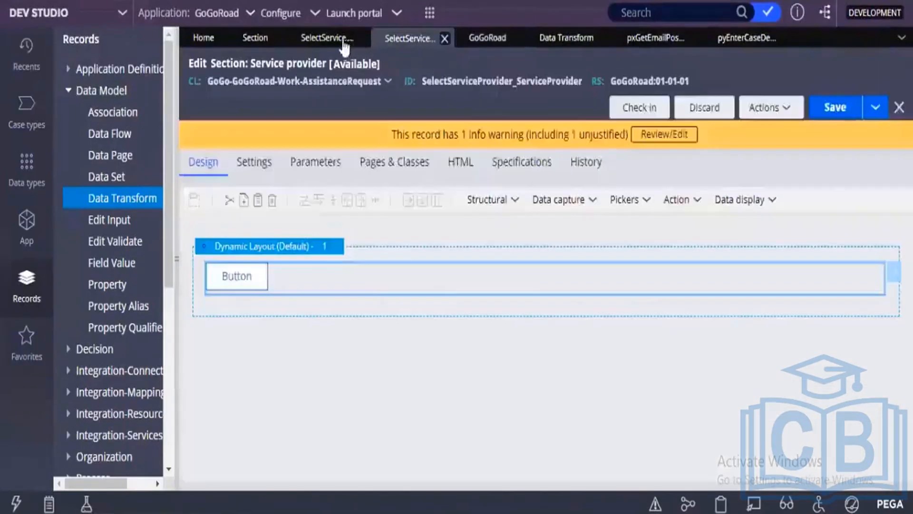
click(325, 41)
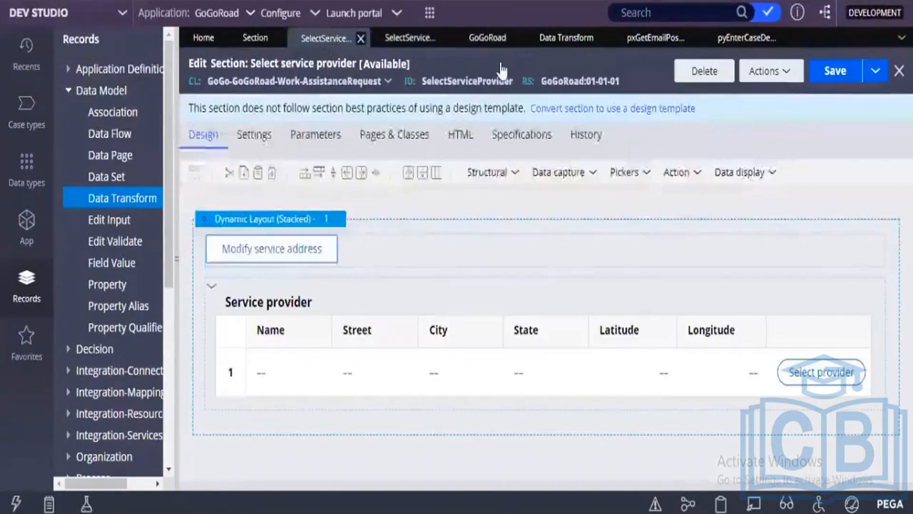
click(749, 44)
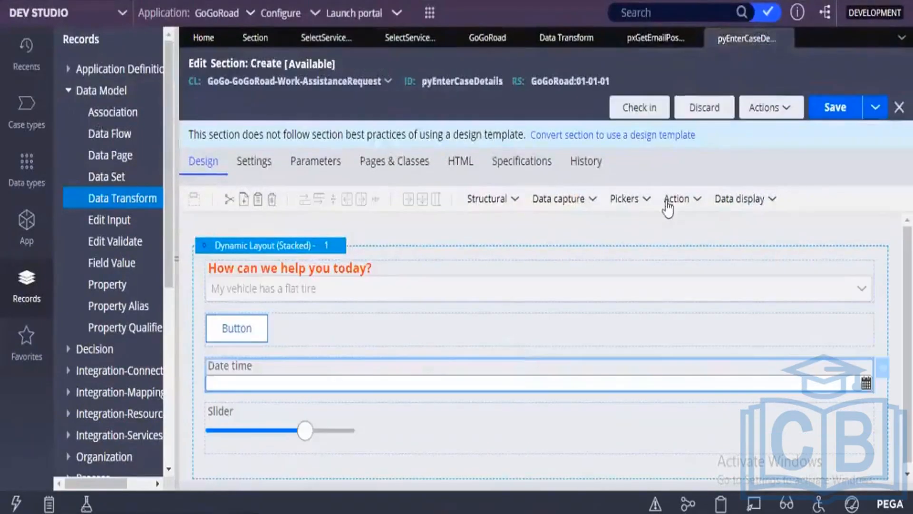
Step: Review the picker and action controls available for the Create section
click(631, 196)
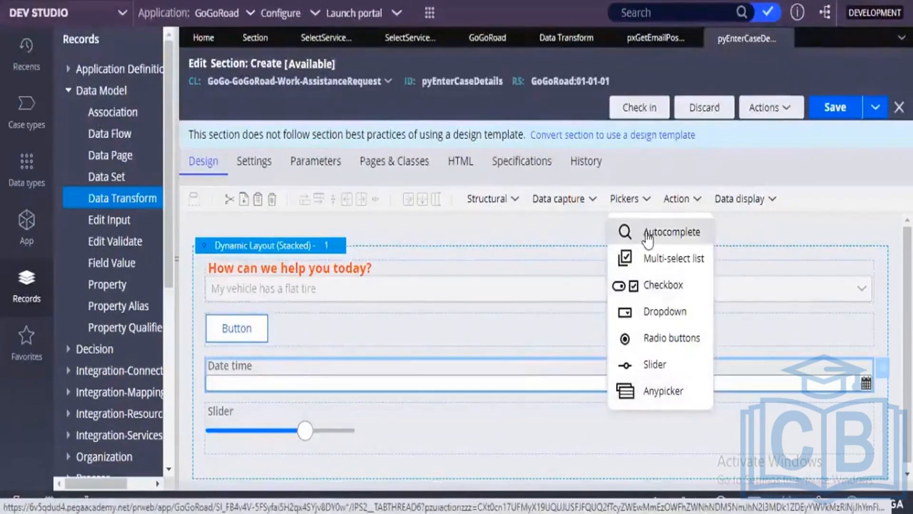
click(678, 200)
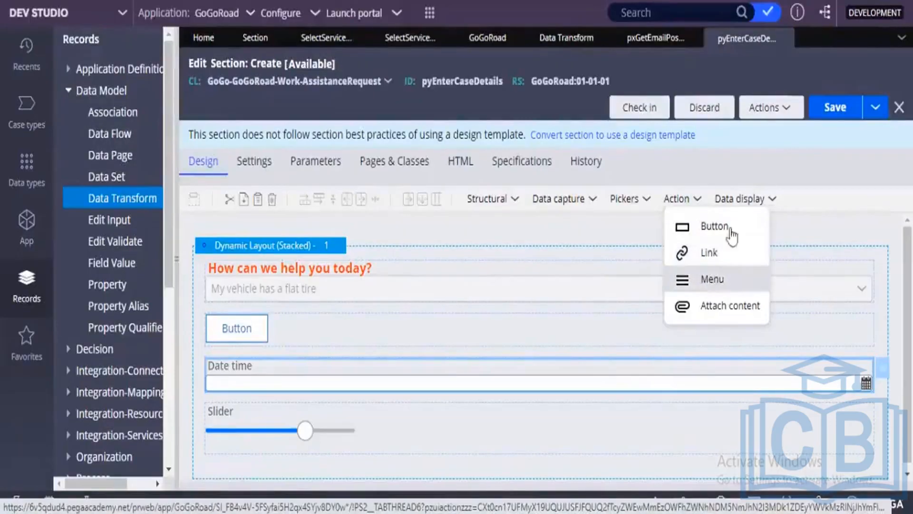
click(787, 110)
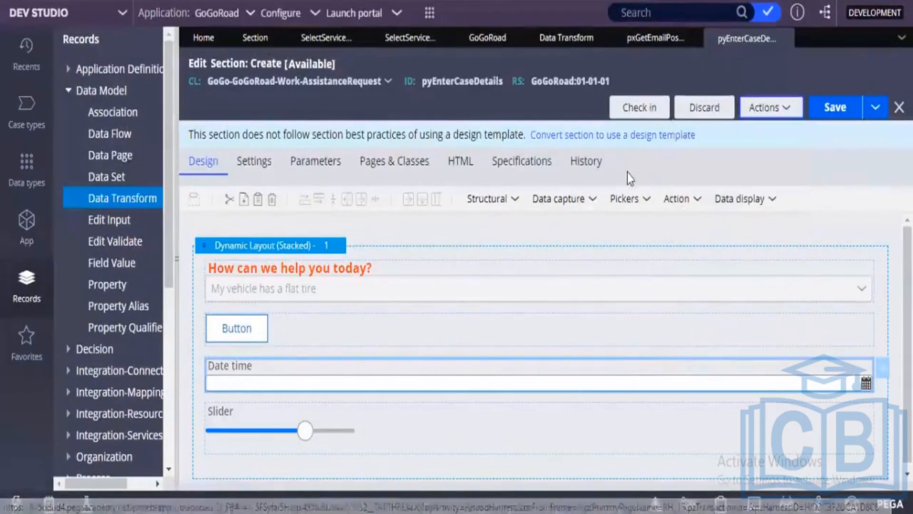
Step: Add a Link control below the Slider in the Create section's dynamic layout
click(685, 199)
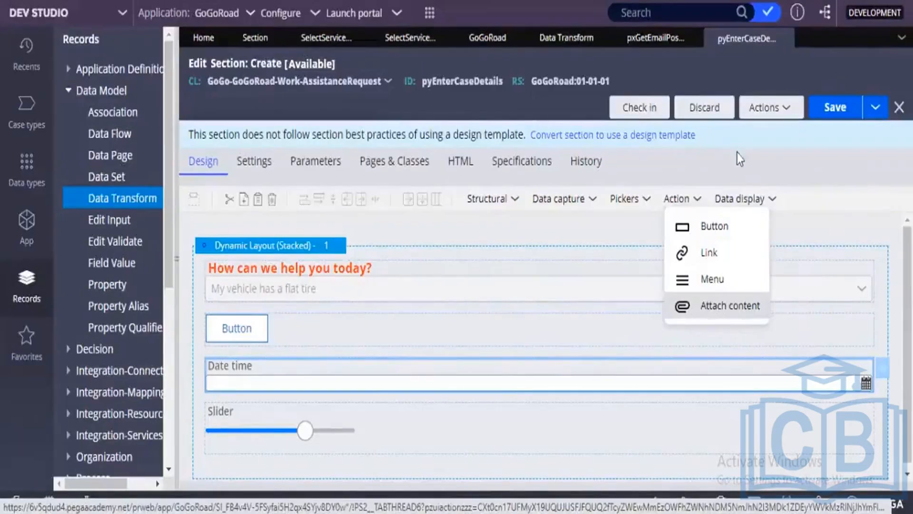
click(742, 169)
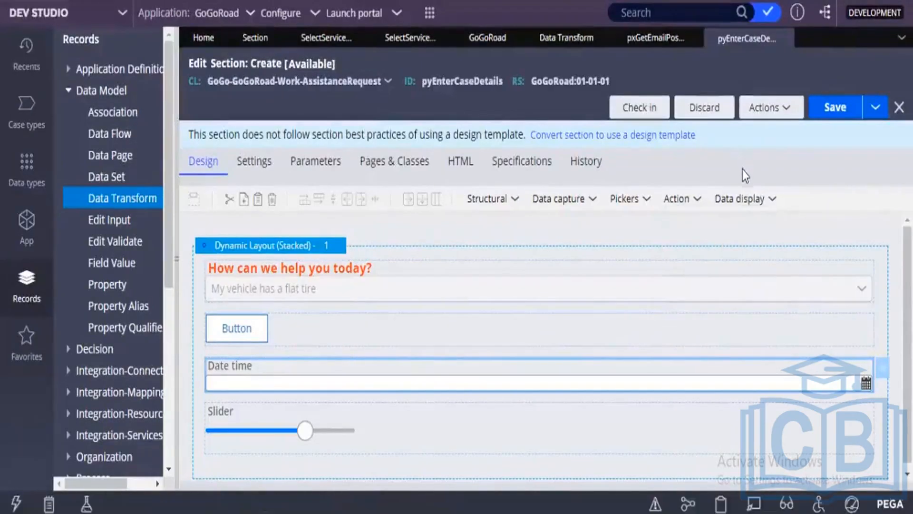
click(748, 202)
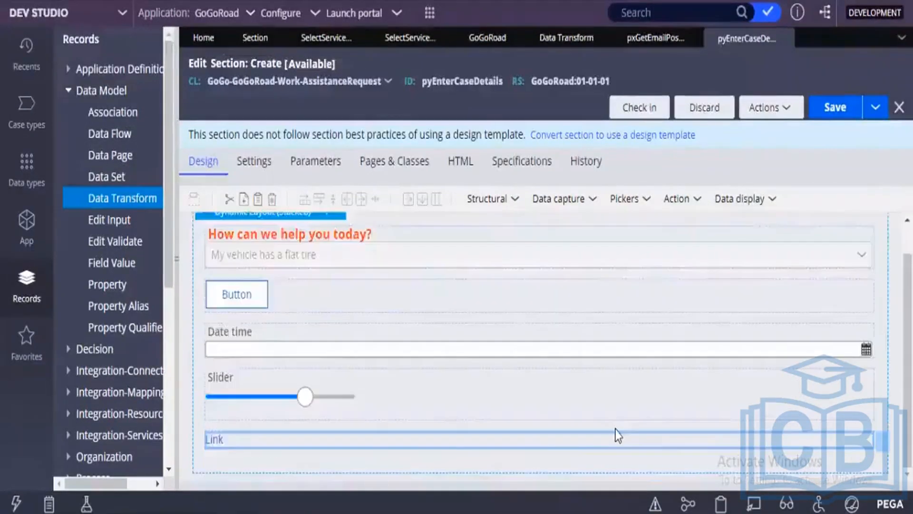
scroll(589, 434, up, 1)
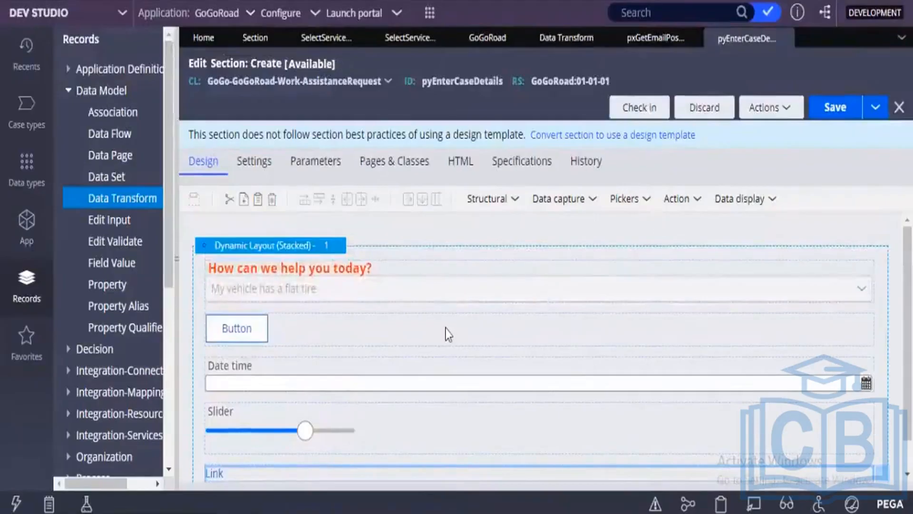
scroll(447, 333, down, 1)
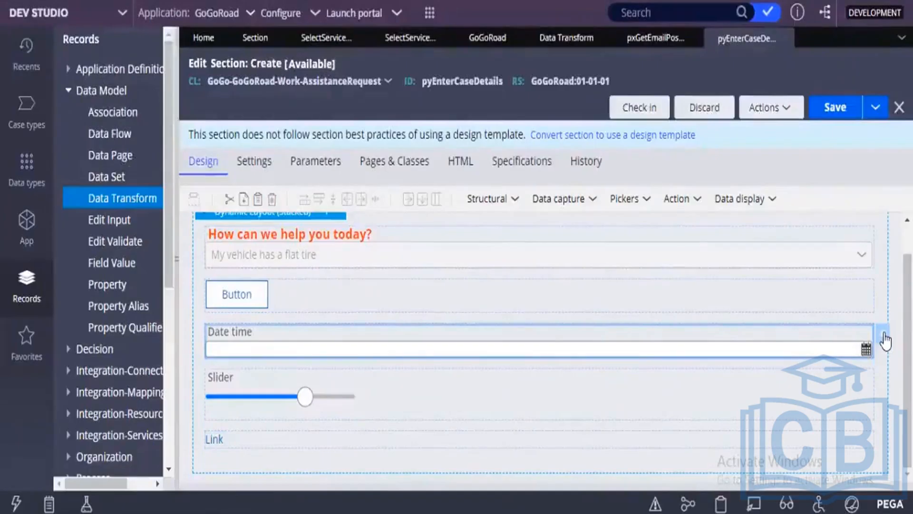
Step: Open the Date time field's cell properties and review its general settings, from the property type to the required condition
click(883, 333)
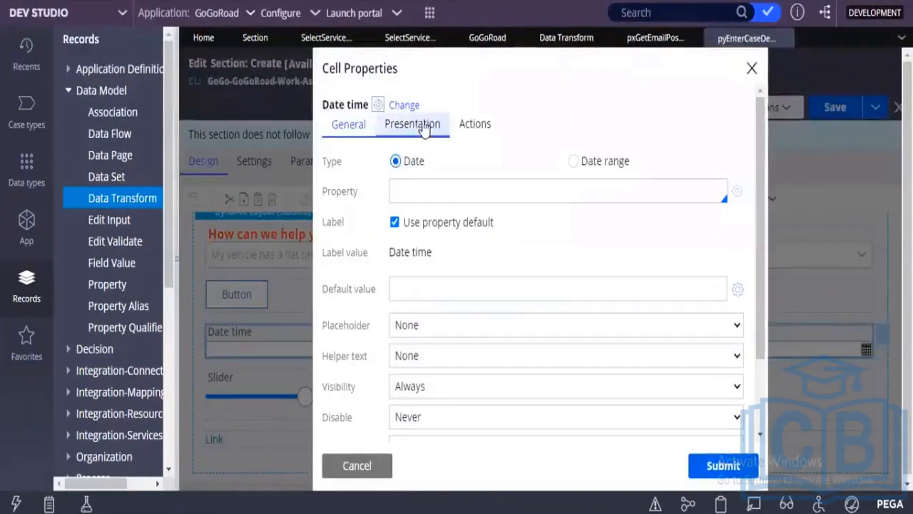
click(428, 356)
scroll(428, 355, down, 2)
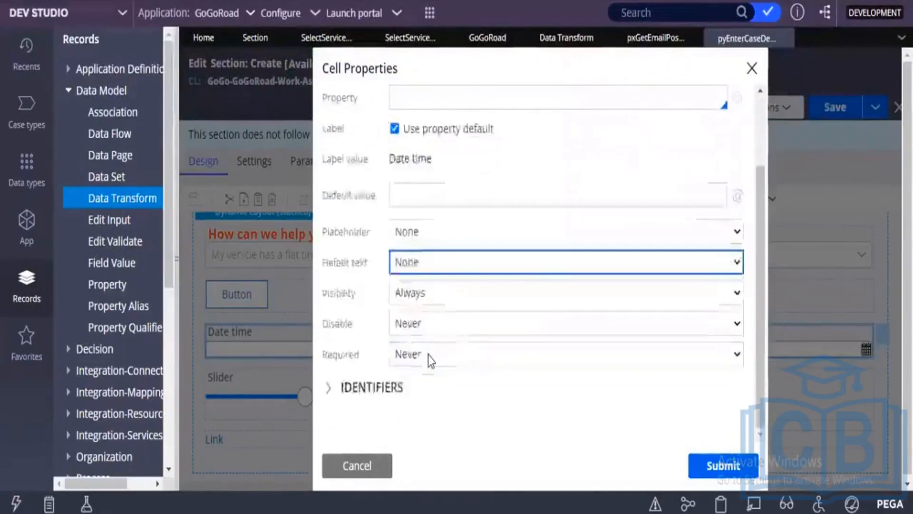
scroll(428, 355, up, 2)
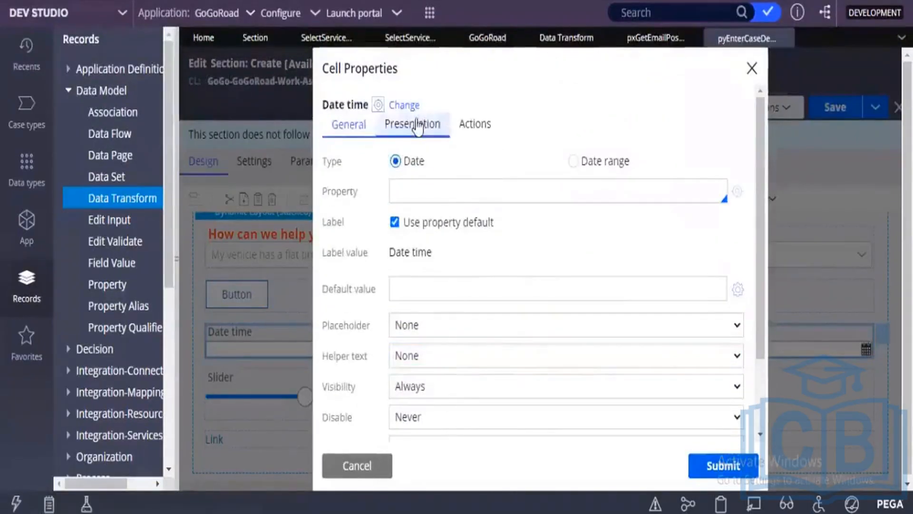
Step: Examine the Date time field's editable presentation settings, including display mode, calendar navigation and display range
click(412, 124)
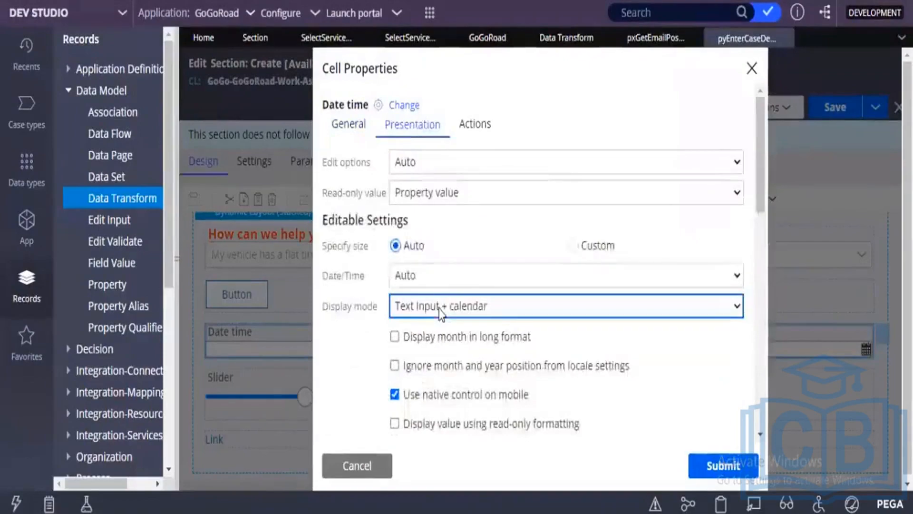
scroll(440, 313, down, 1)
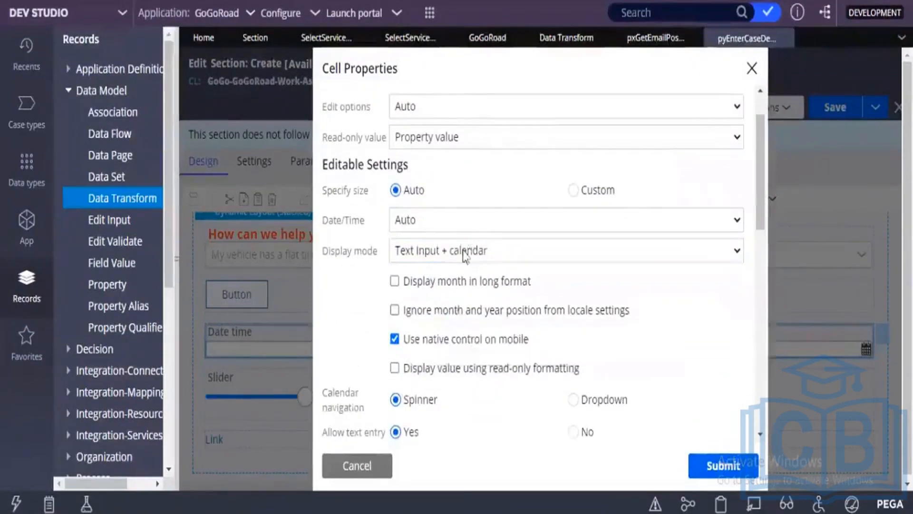
scroll(419, 392, down, 6)
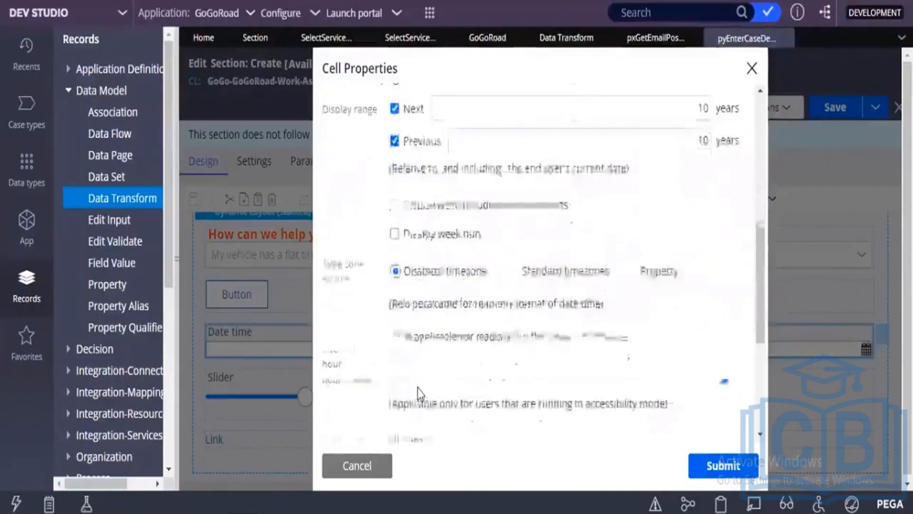
scroll(417, 397, up, 6)
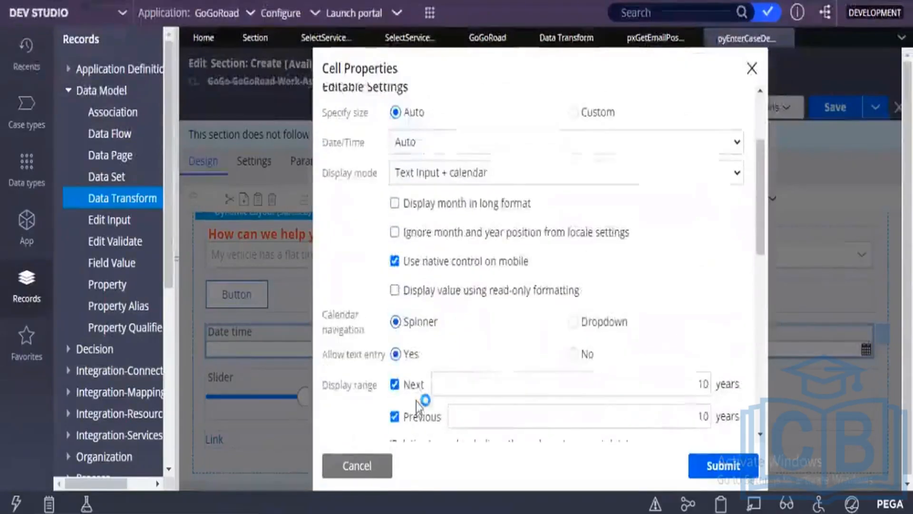
scroll(419, 402, down, 2)
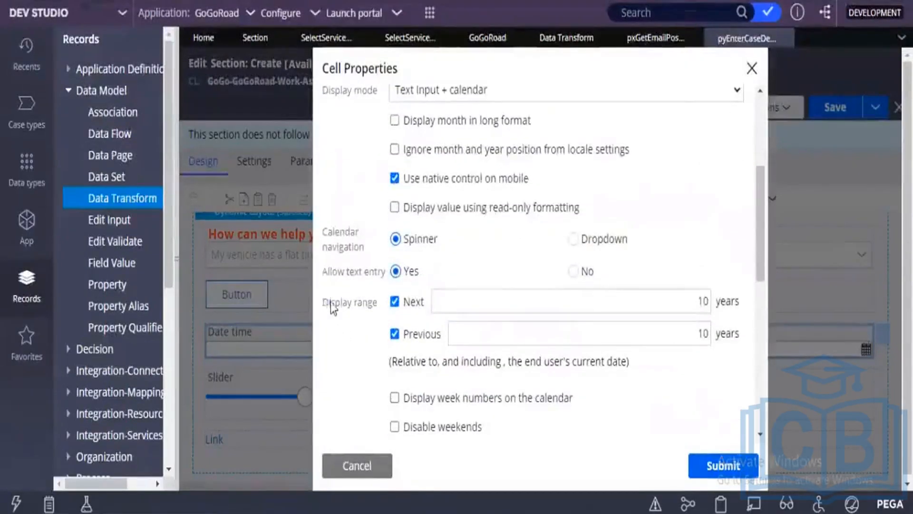
triple_click(331, 307)
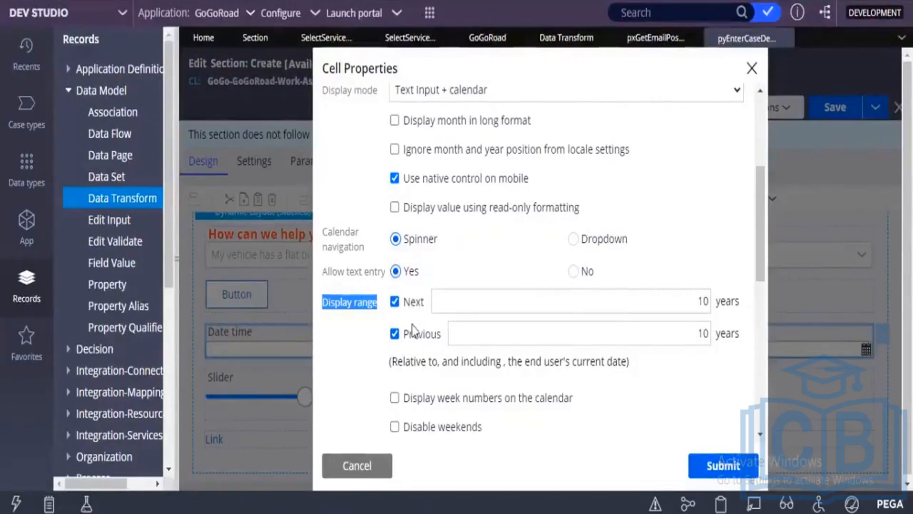
Step: Review the Date time field's read-only format settings and available date-time formats, and cancel the cell properties
scroll(412, 317, down, 7)
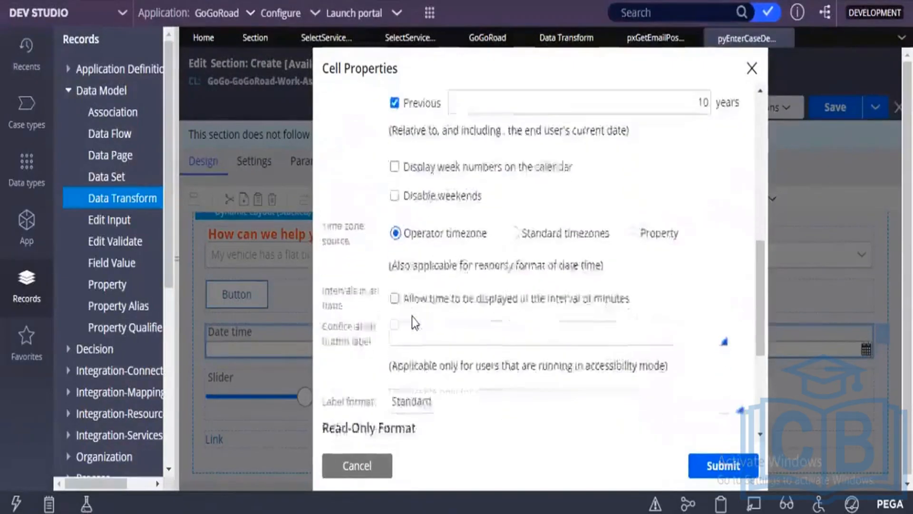
scroll(430, 362, down, 3)
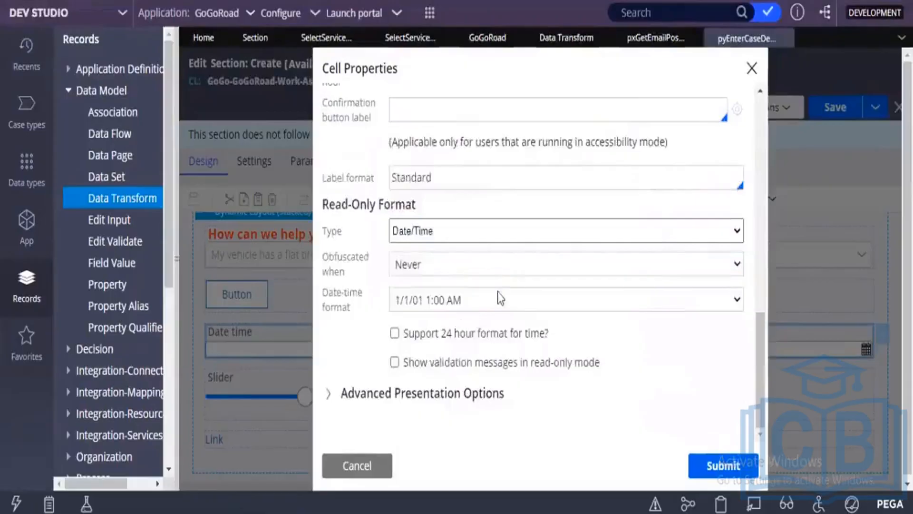
click(497, 292)
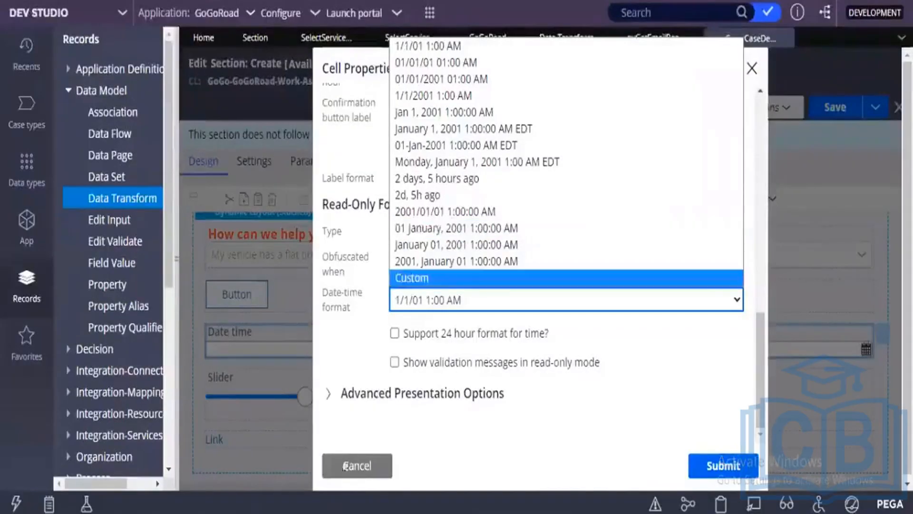
click(340, 485)
click(359, 470)
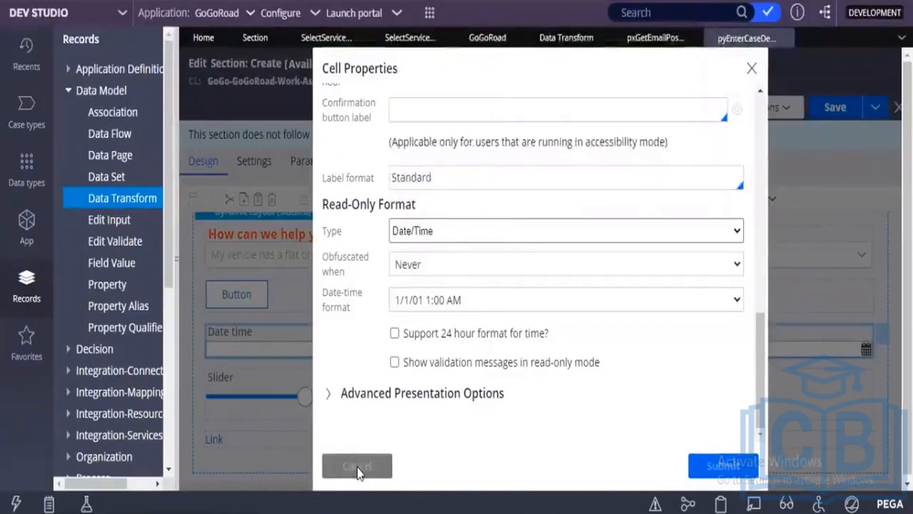
Step: Review the Slider's cell properties, covering its presentation options and its general range and interval settings, and cancel the dialog
click(335, 392)
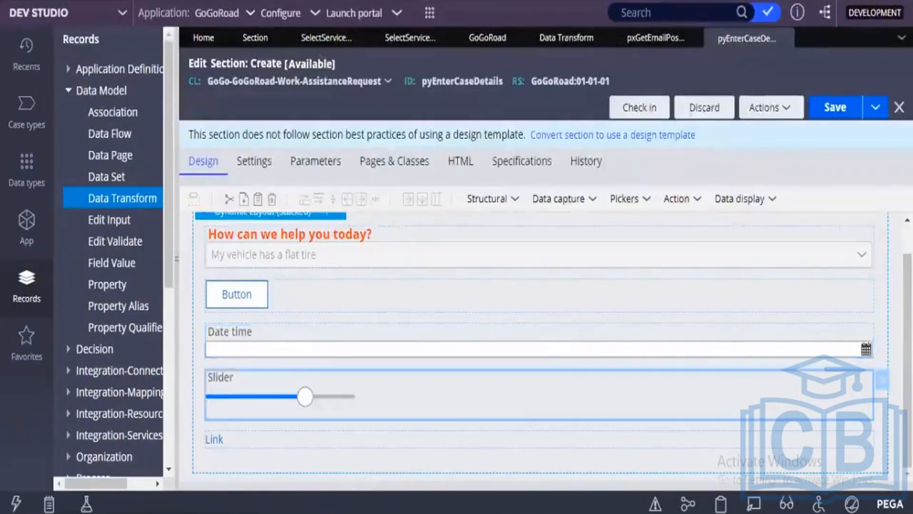
click(879, 378)
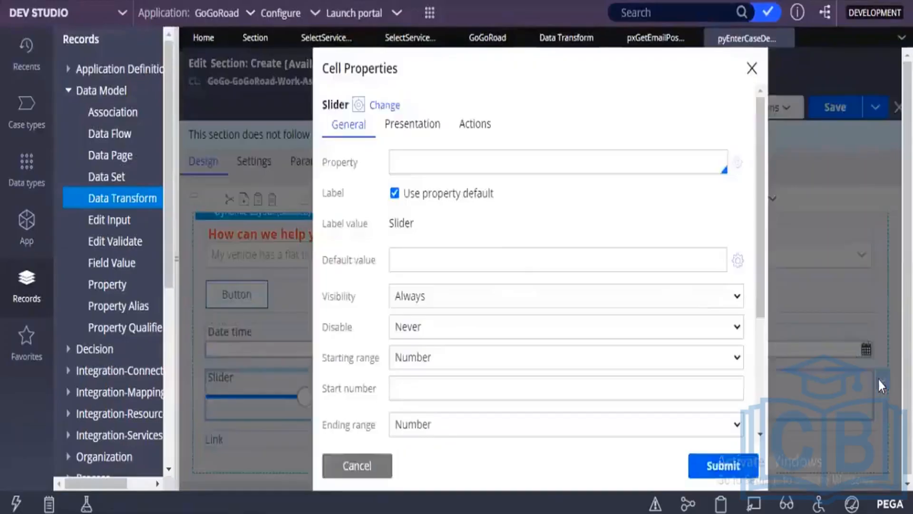
click(410, 126)
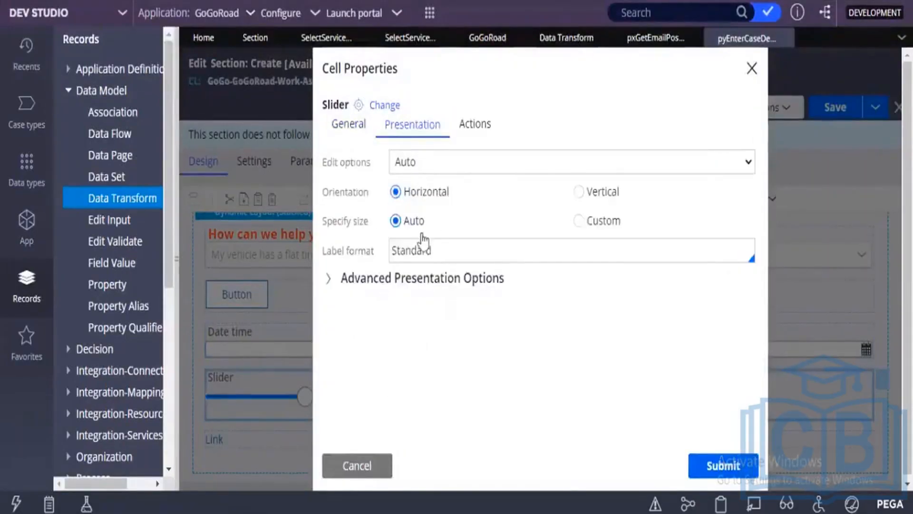
click(337, 127)
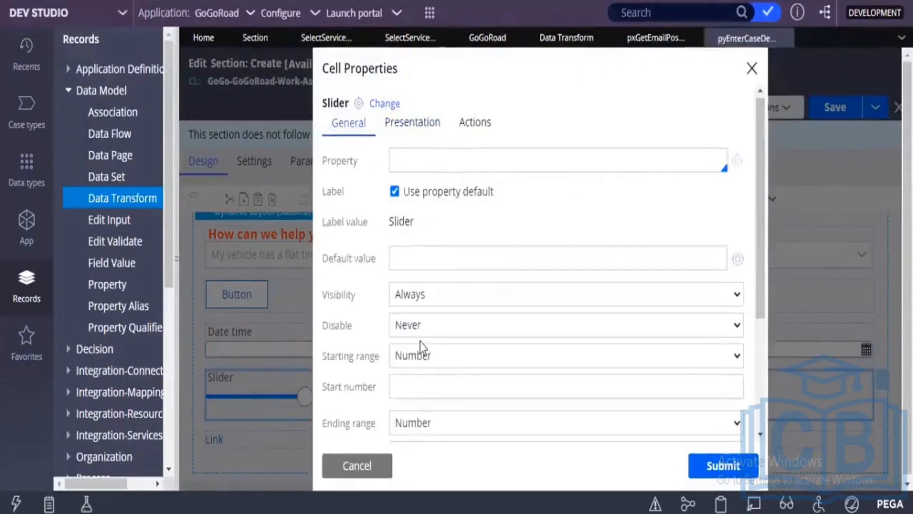
scroll(421, 346, down, 3)
click(422, 347)
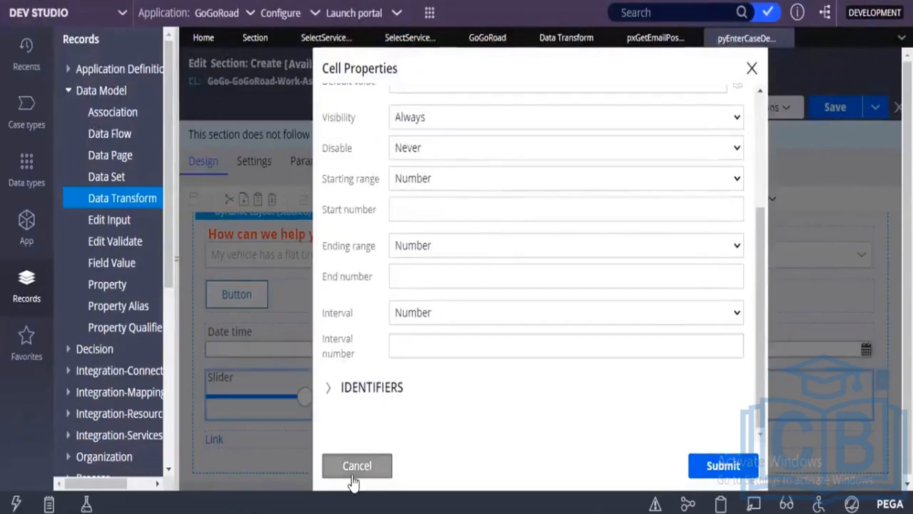
click(354, 466)
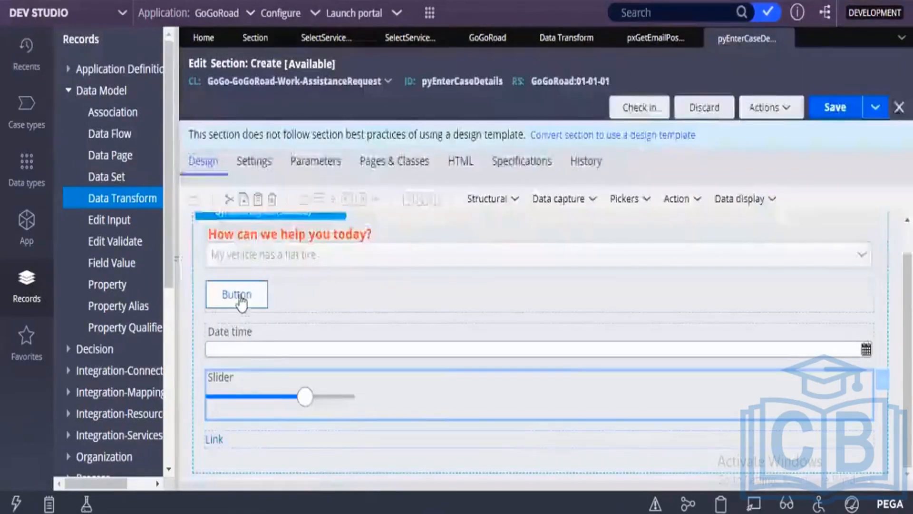
Step: Look over the Button and Link cells in the Create section and browse the available data capture controls
click(241, 300)
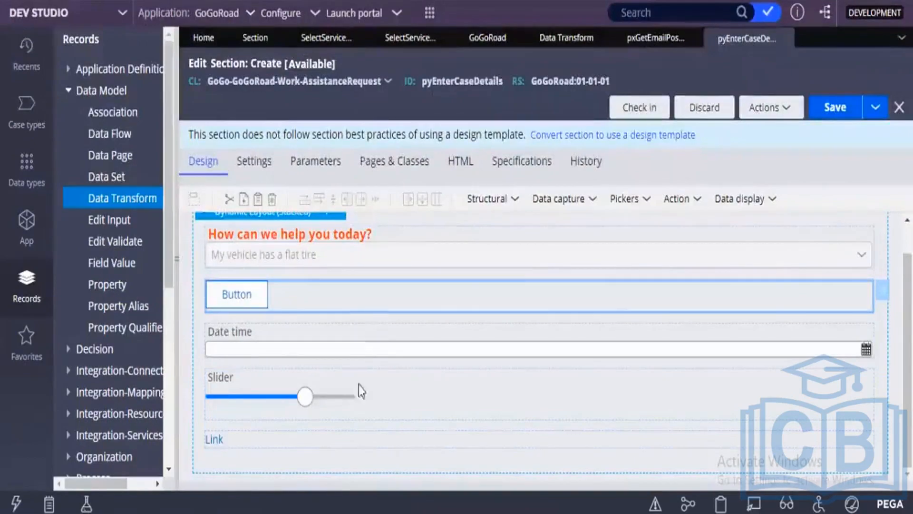
click(343, 447)
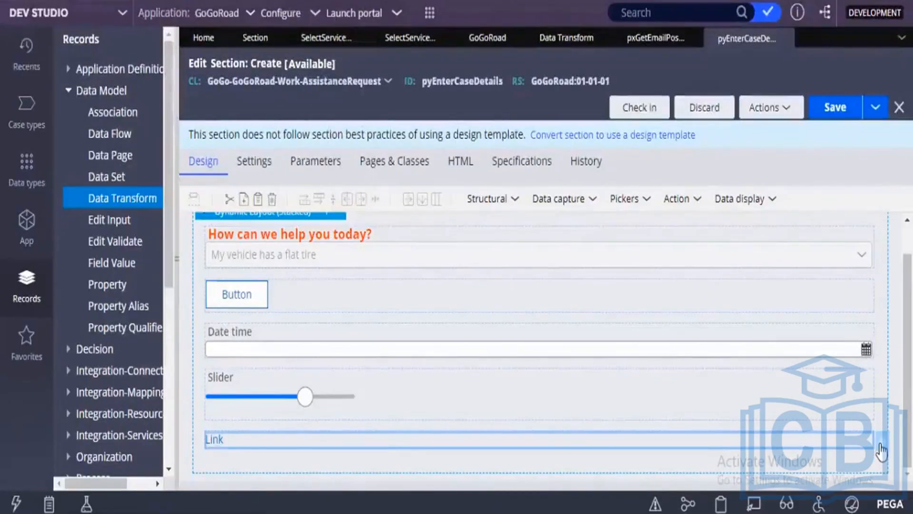
click(565, 199)
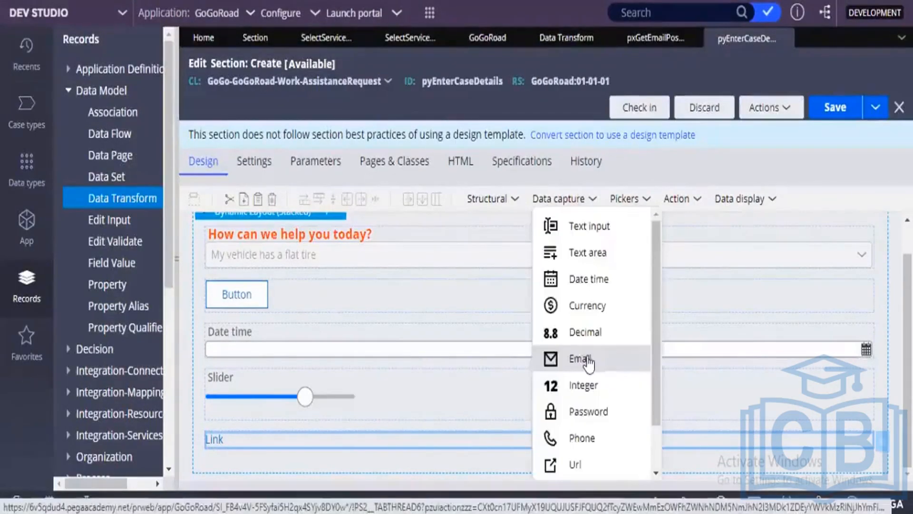
Step: Add a Map control below the Link in the Create section's dynamic layout
click(737, 200)
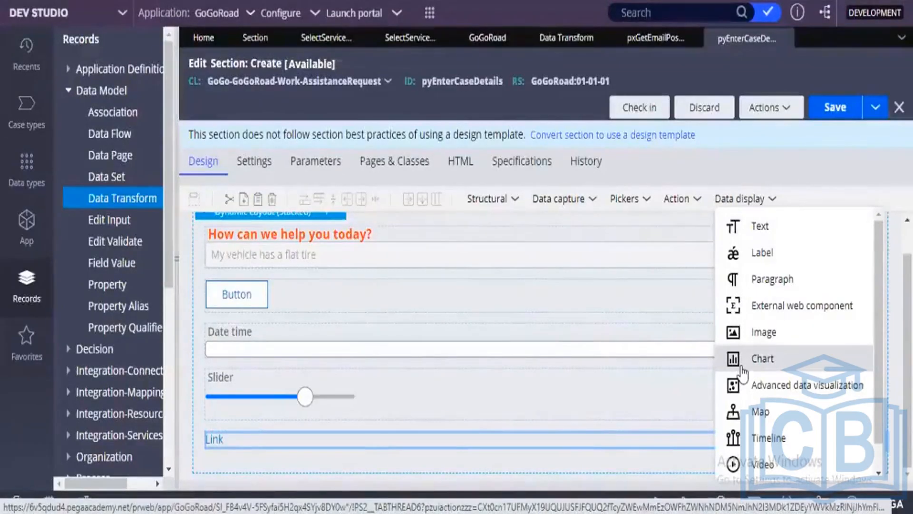
scroll(743, 372, down, 1)
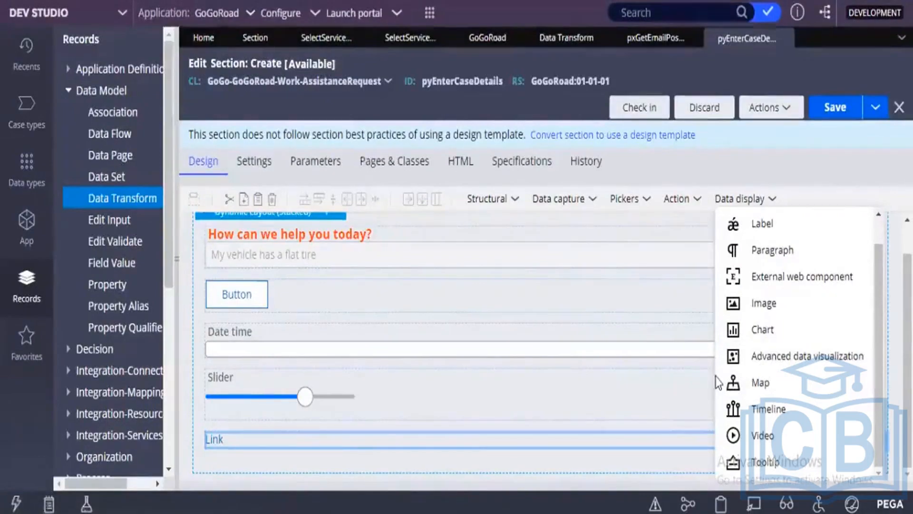
drag(716, 376, 479, 460)
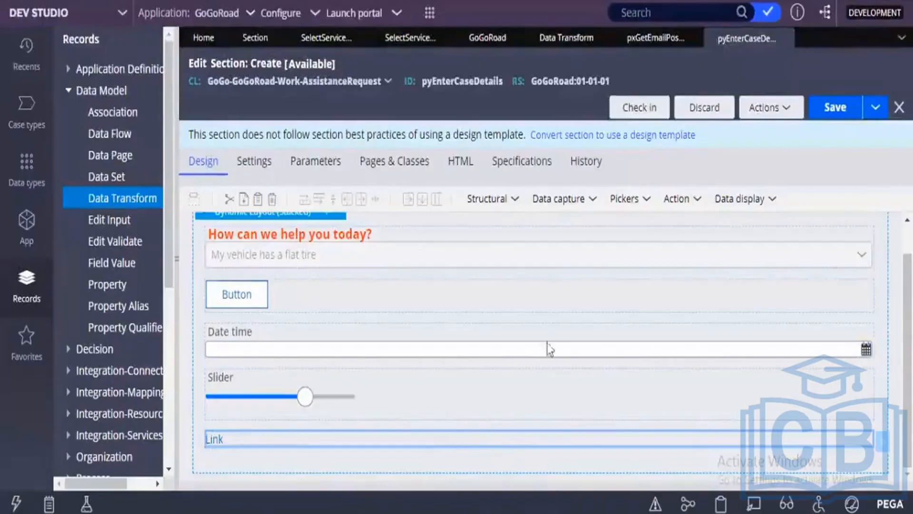
click(748, 209)
scroll(798, 387, down, 1)
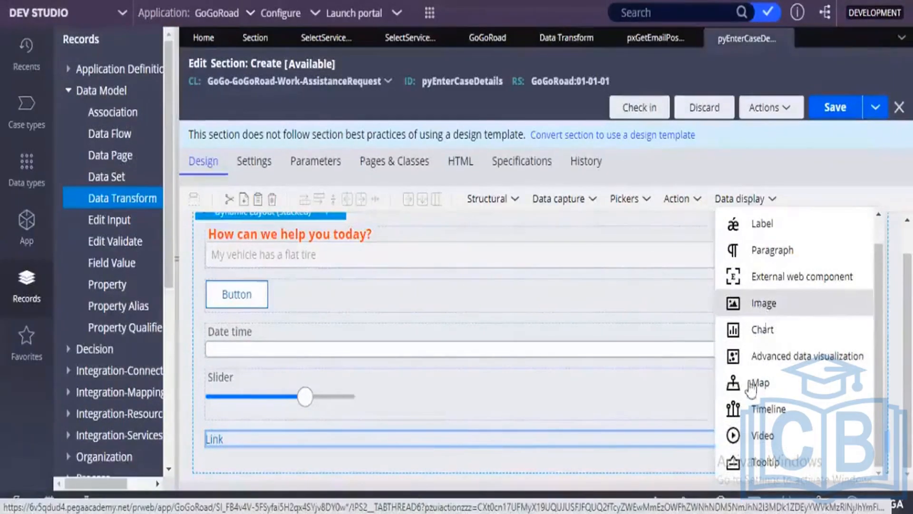
drag(758, 384, 529, 462)
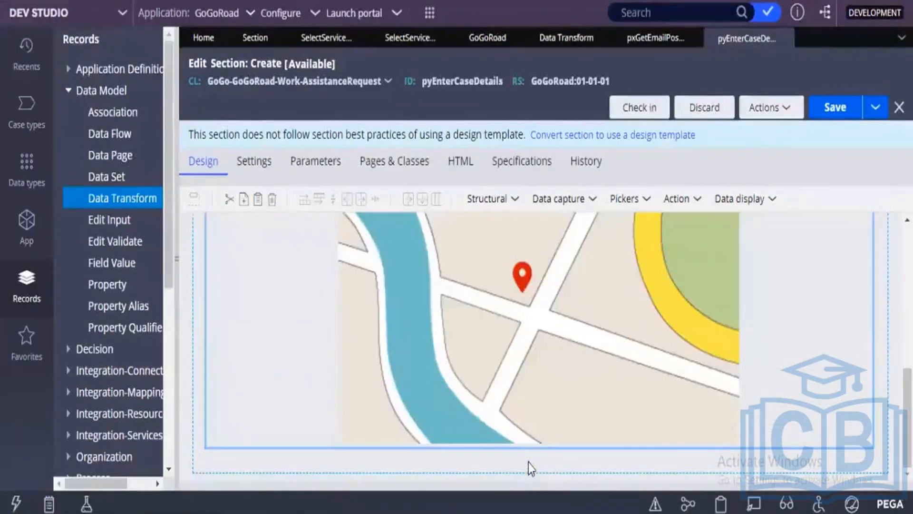
Step: Turn on Show Current Location for the Map control and save the Create section
scroll(654, 357, up, 3)
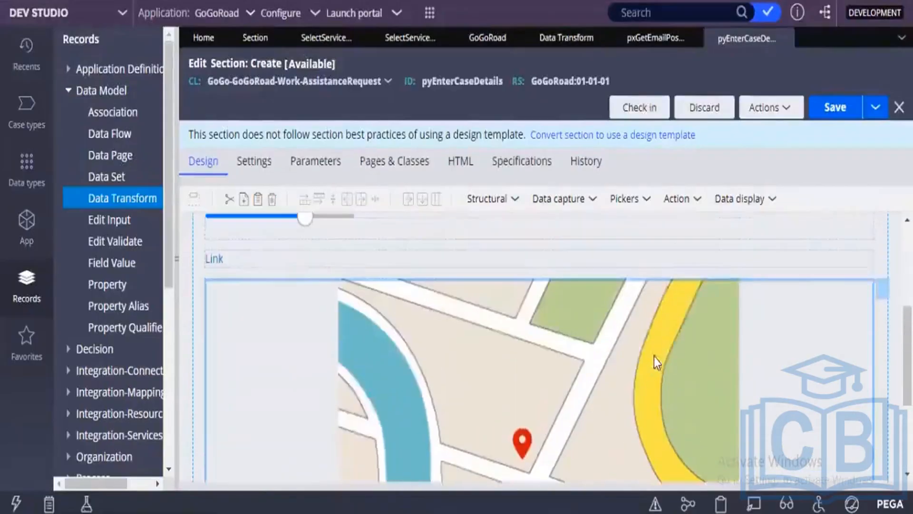
click(879, 287)
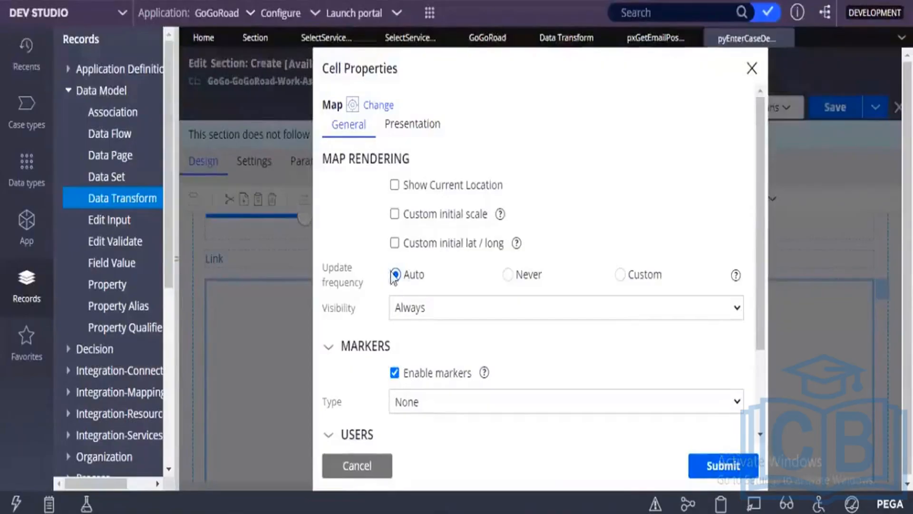
click(395, 186)
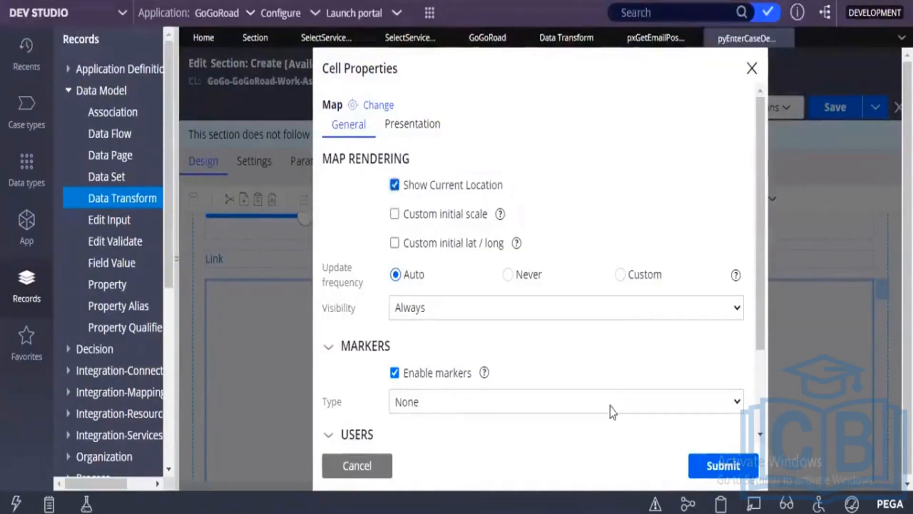
click(727, 468)
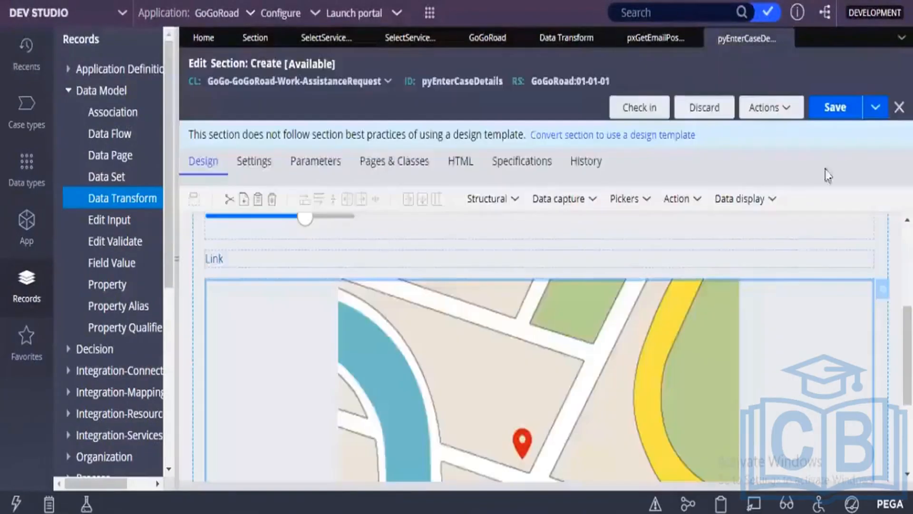
click(836, 110)
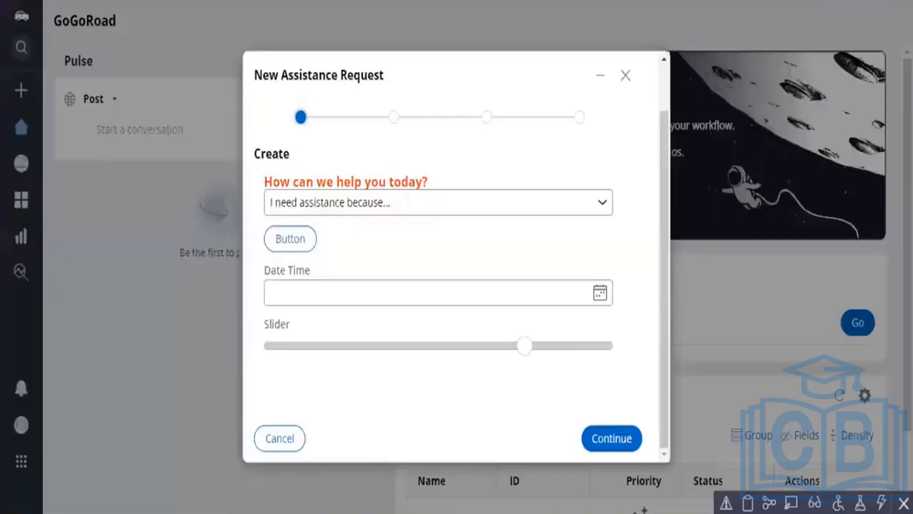
Step: Switch to the GoGoRoad portal and close the unsubmitted Assistance Request, choosing to delete the case
click(279, 438)
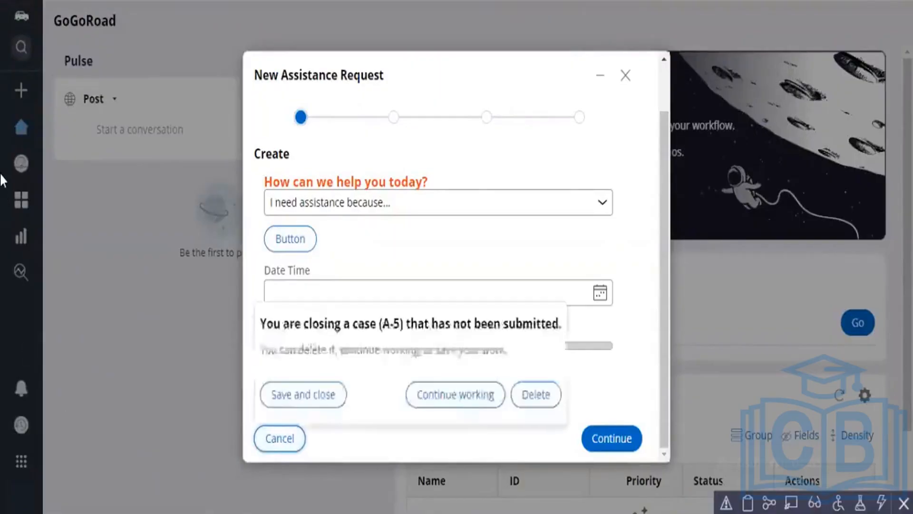
click(554, 398)
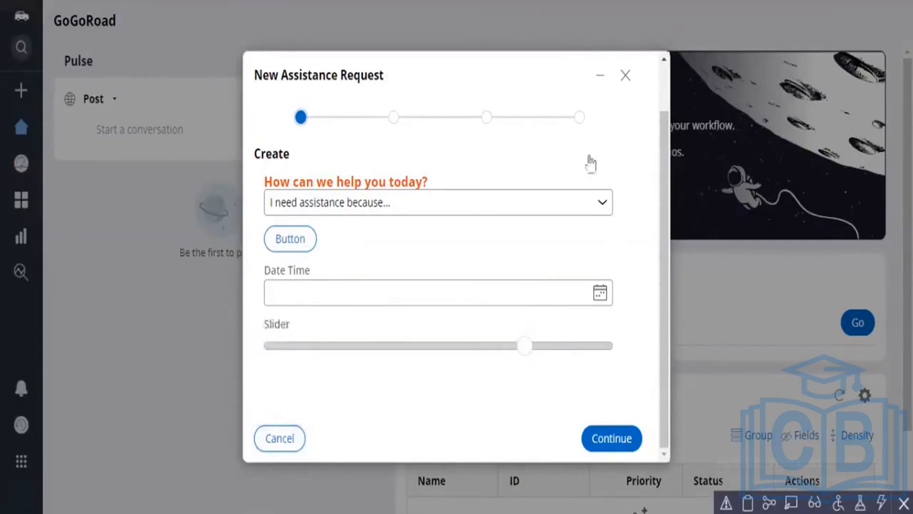
click(626, 76)
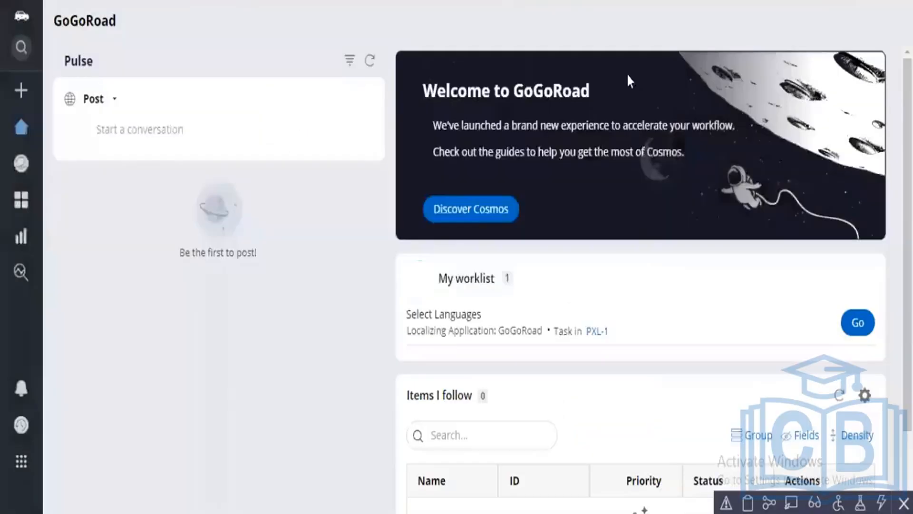
Step: Create a new Assistance Request case in the GoGoRoad portal to test the updated form
click(14, 91)
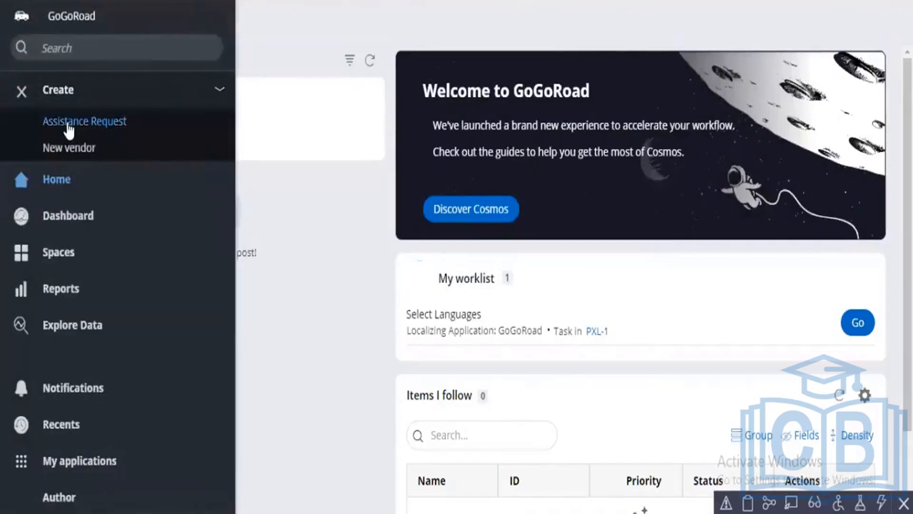
click(56, 125)
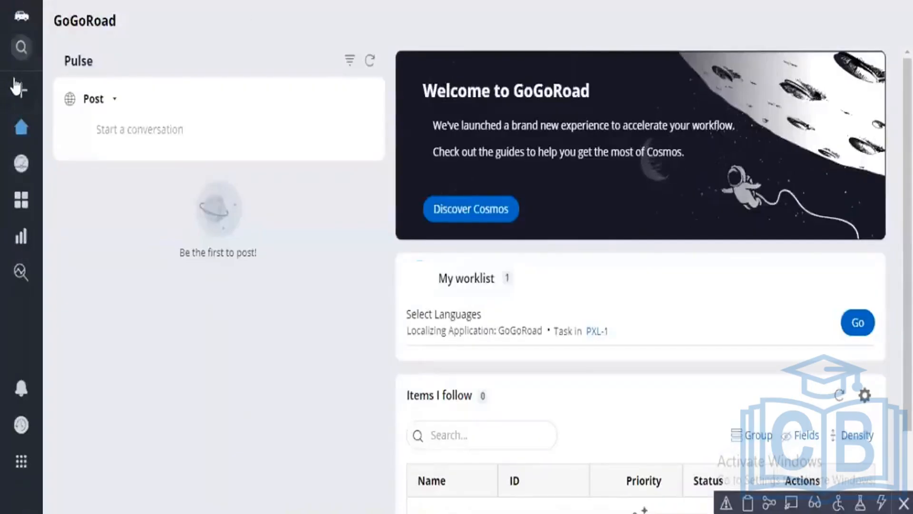
click(16, 85)
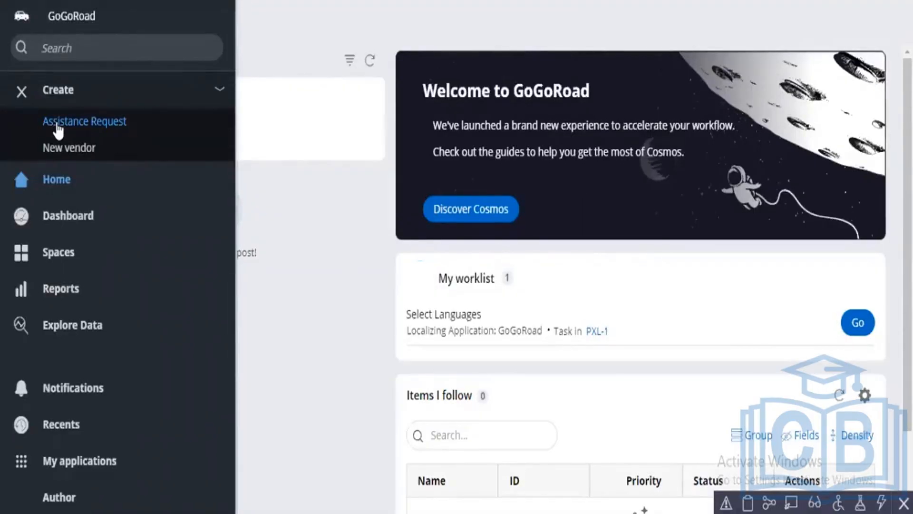
click(58, 125)
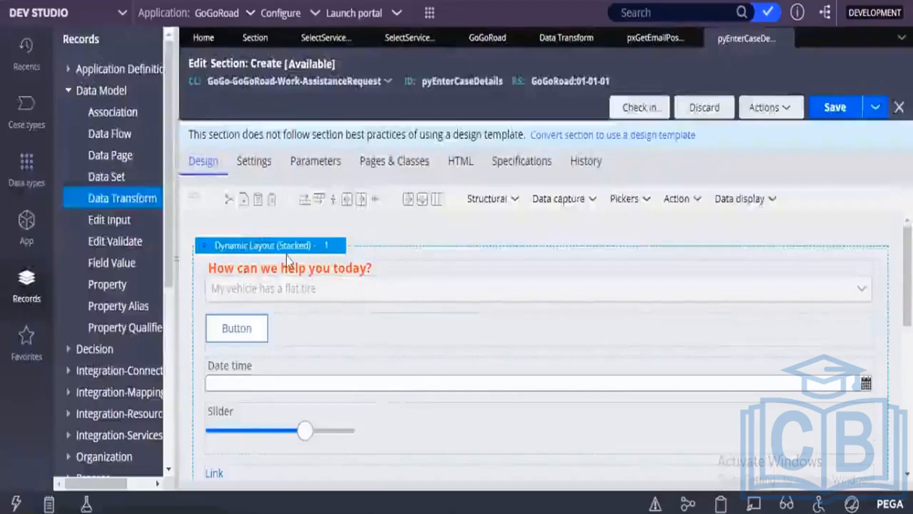
Step: In Dev Studio, set the layout format of the Create section's dynamic layout to Inline grid double
click(288, 251)
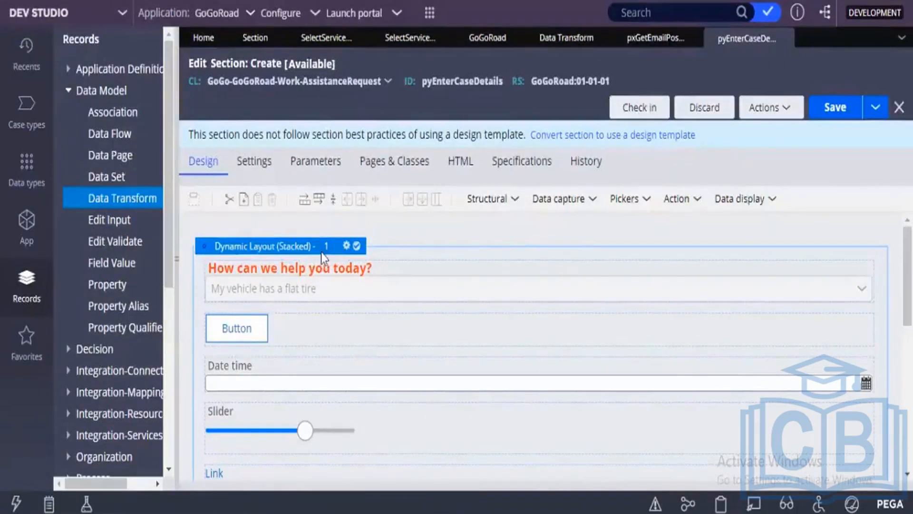
double_click(322, 253)
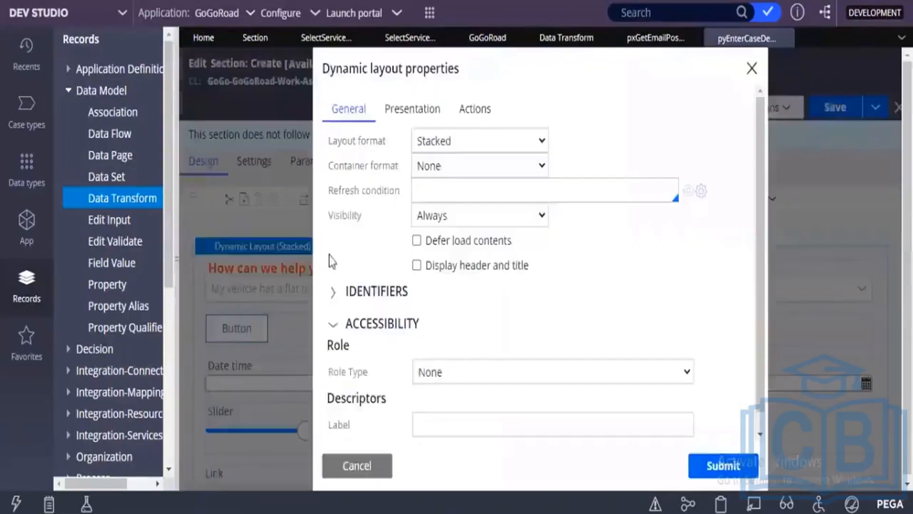
click(457, 143)
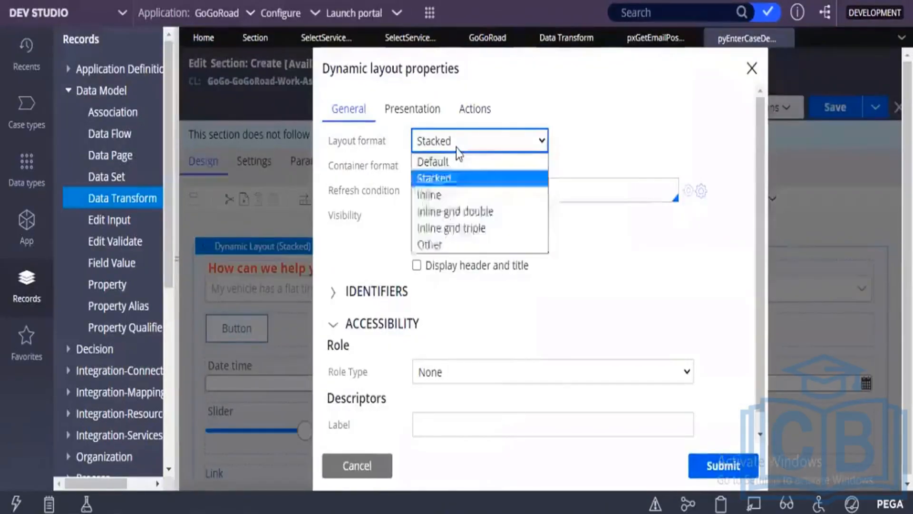
click(458, 210)
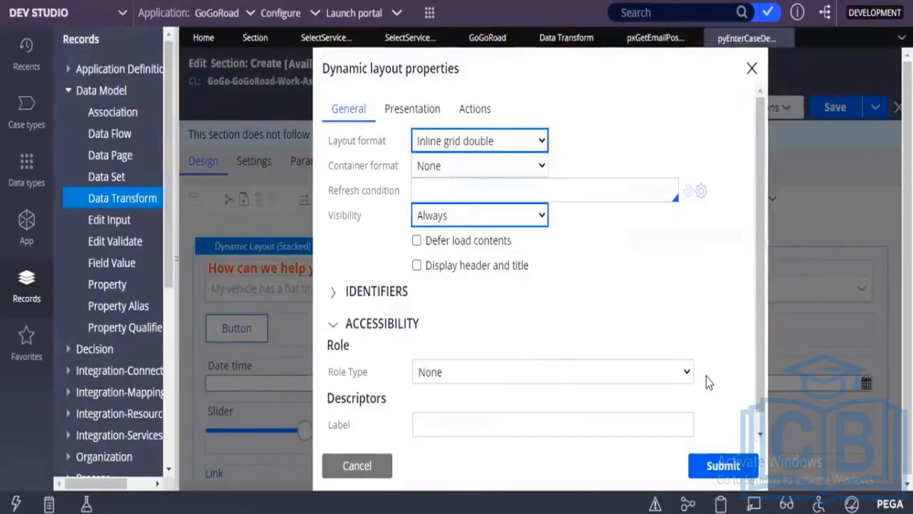
click(722, 476)
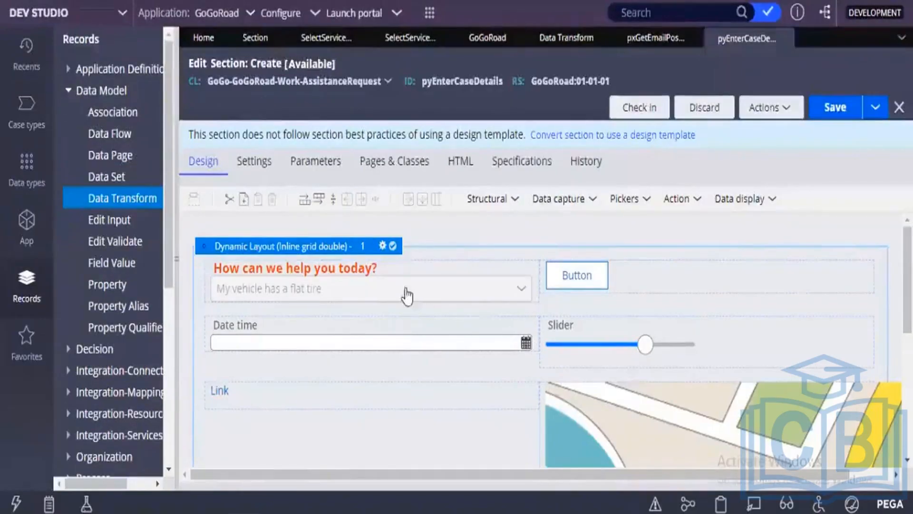
Step: Set the layout format of the Create section's dynamic layout to Inline grid triple
click(383, 246)
click(419, 219)
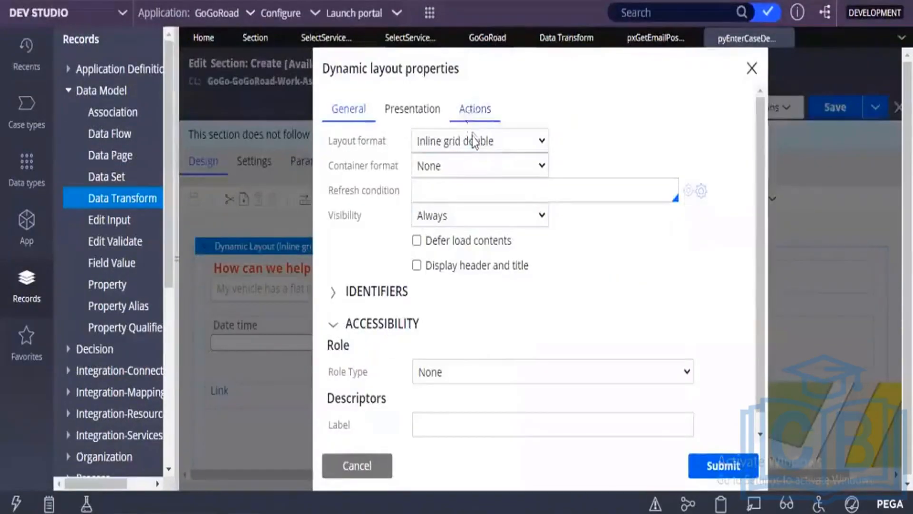
click(489, 140)
click(478, 233)
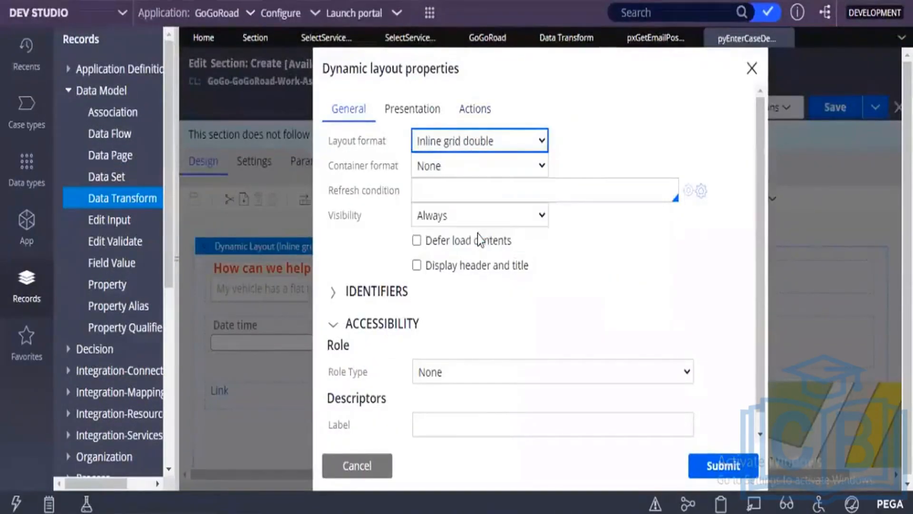
click(722, 466)
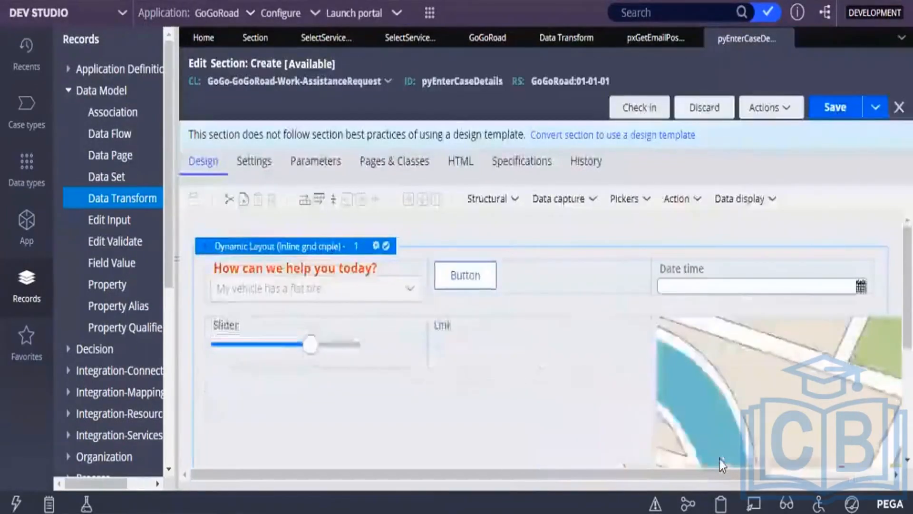
Step: Open the GoGoRoad application's skin and show the list of component style categories
click(220, 19)
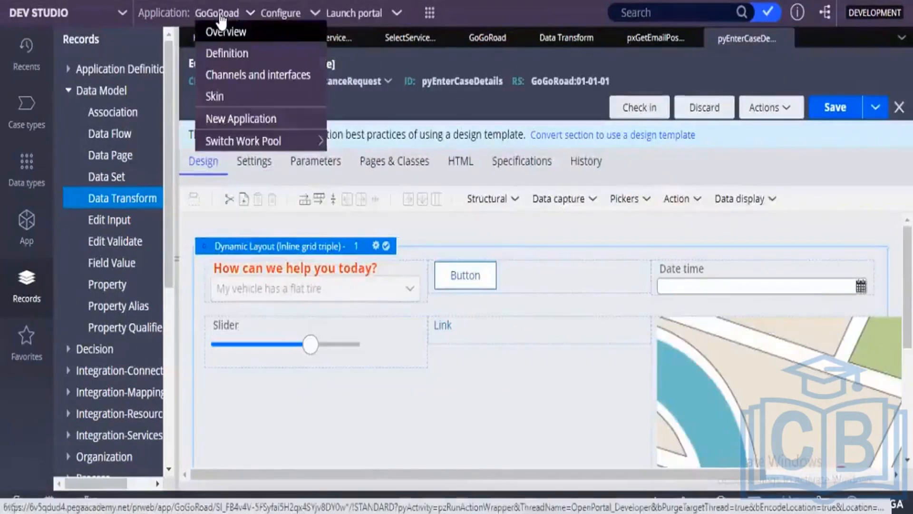
click(224, 98)
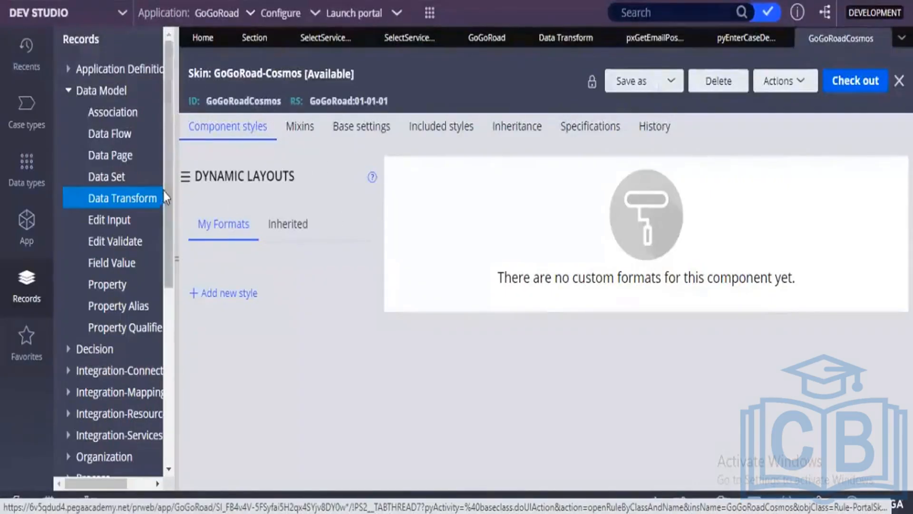
click(185, 180)
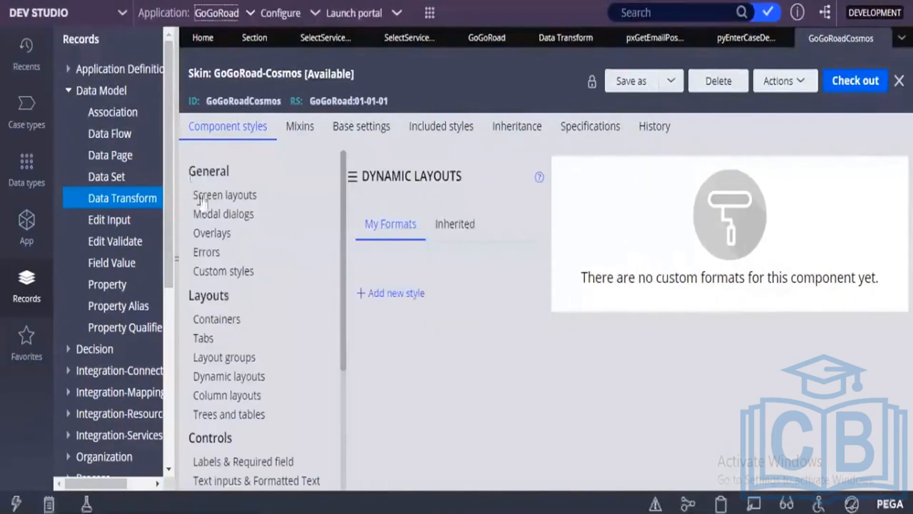
Step: Open the Buttons component styles in the skin and review the settings of the inherited Standard format
scroll(235, 388, down, 4)
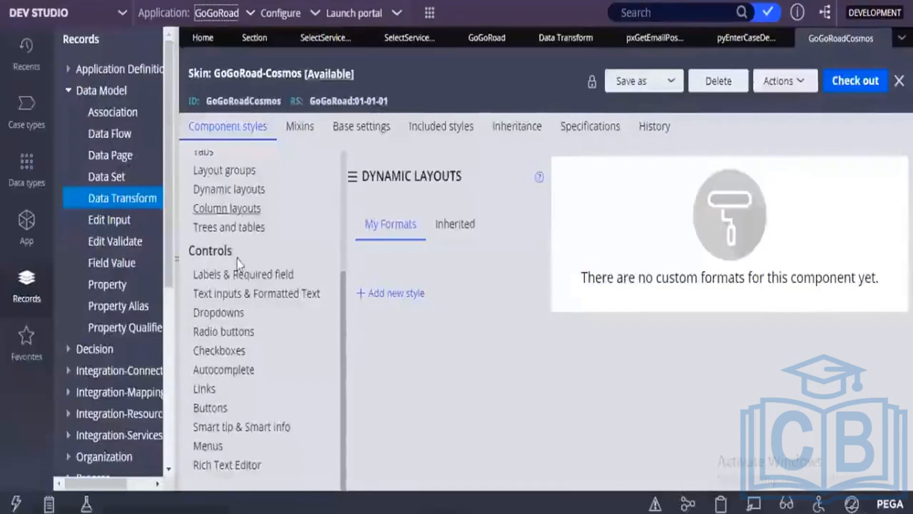
click(213, 414)
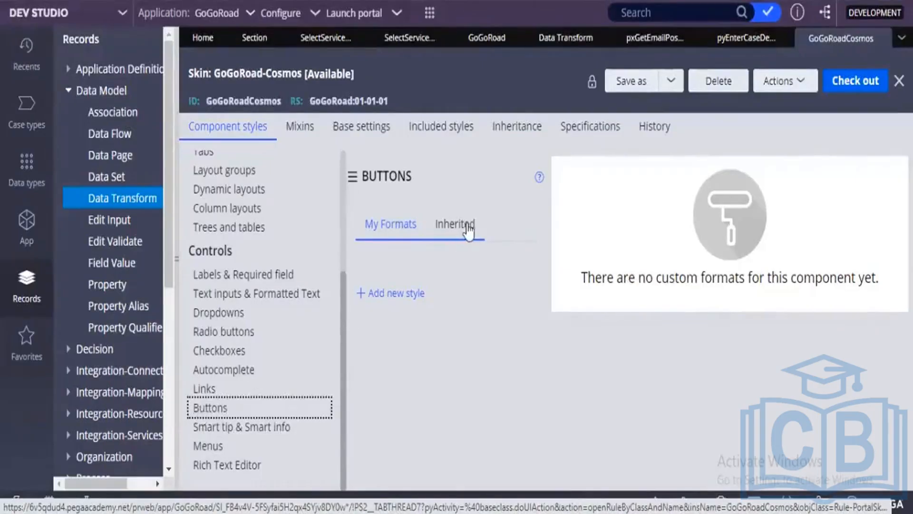
click(397, 293)
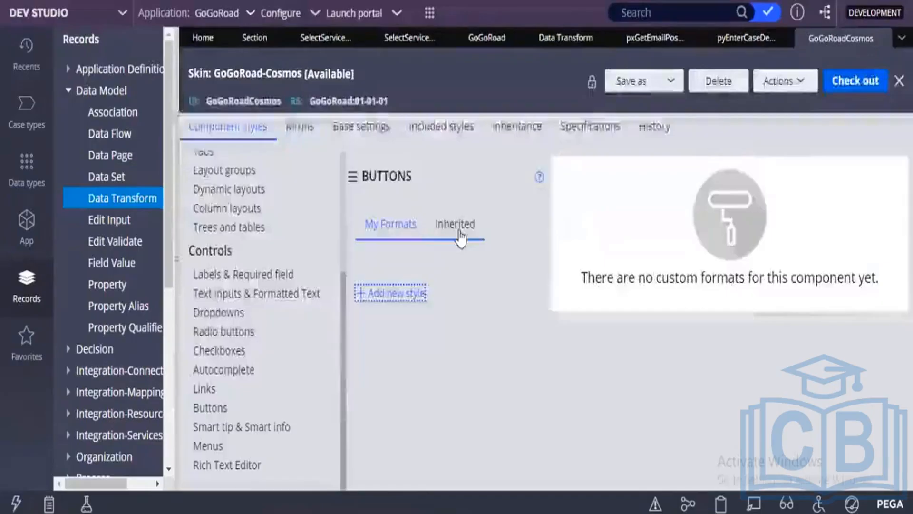
click(461, 237)
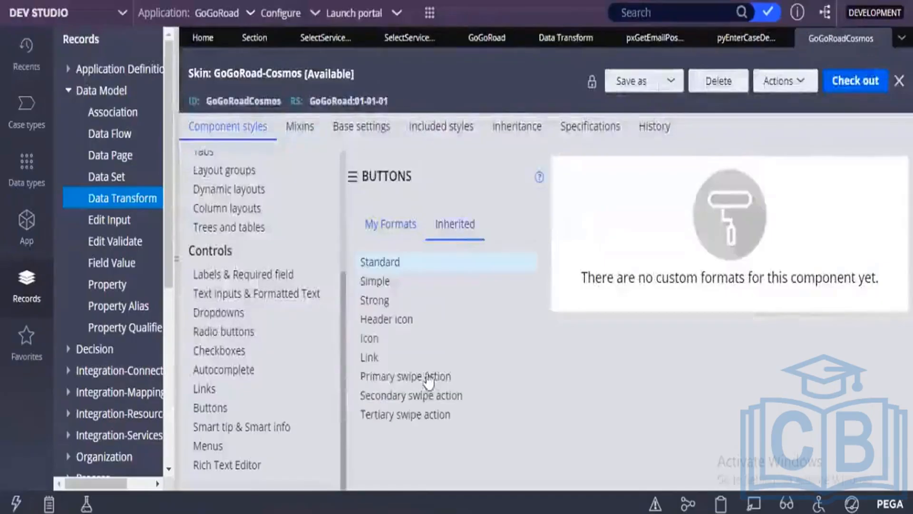
click(373, 261)
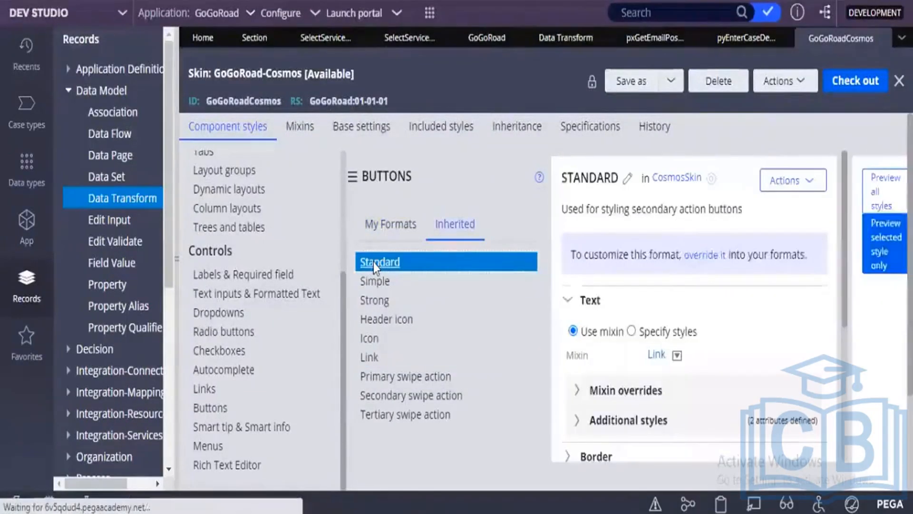
scroll(608, 352, down, 7)
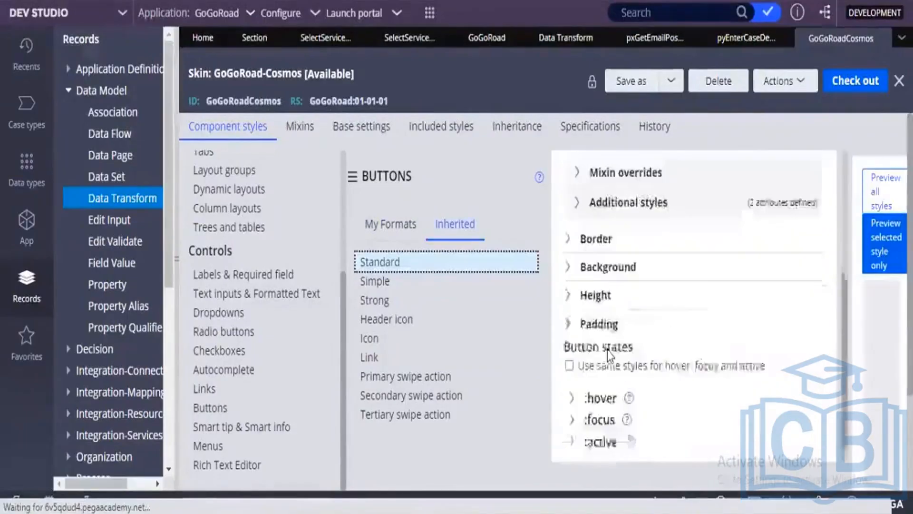
scroll(606, 352, up, 3)
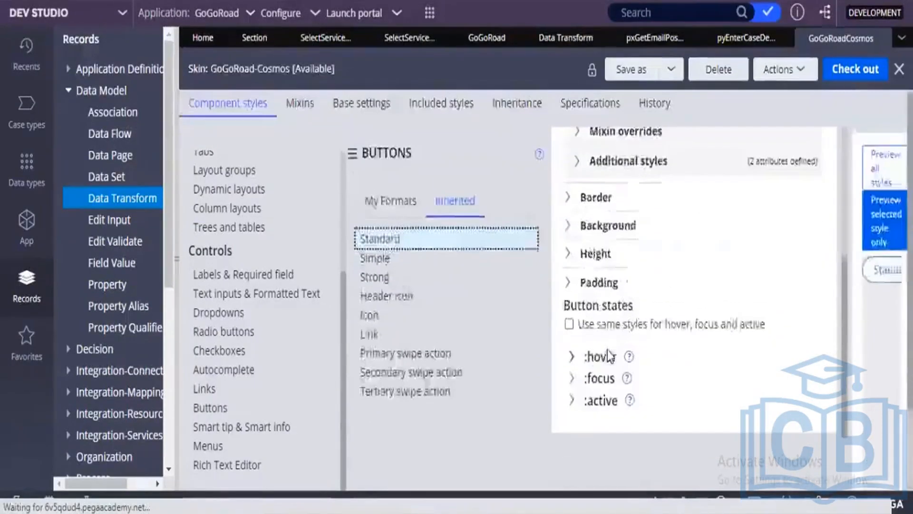